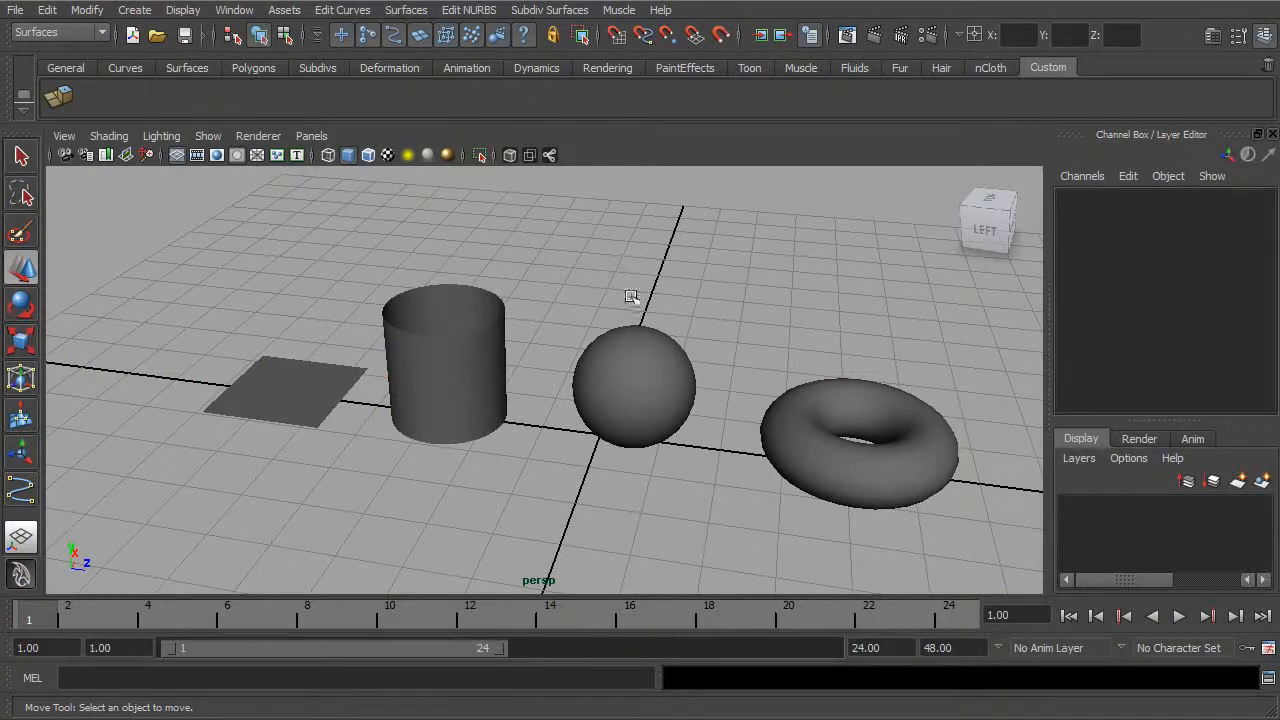
Step: Select the NURBS plane and examine its flat square surface up close
middle_click_drag(484, 337, 700, 362, "alt")
scroll(606, 338, "up", 4)
left_click(551, 370)
left_click_drag(618, 310, 614, 354, "alt")
right_click_drag(614, 354, 680, 372, "alt")
left_click_drag(679, 372, 551, 351, "alt")
left_click_drag(409, 303, 614, 346, "alt")
left_click_drag(430, 453, 546, 360, "alt")
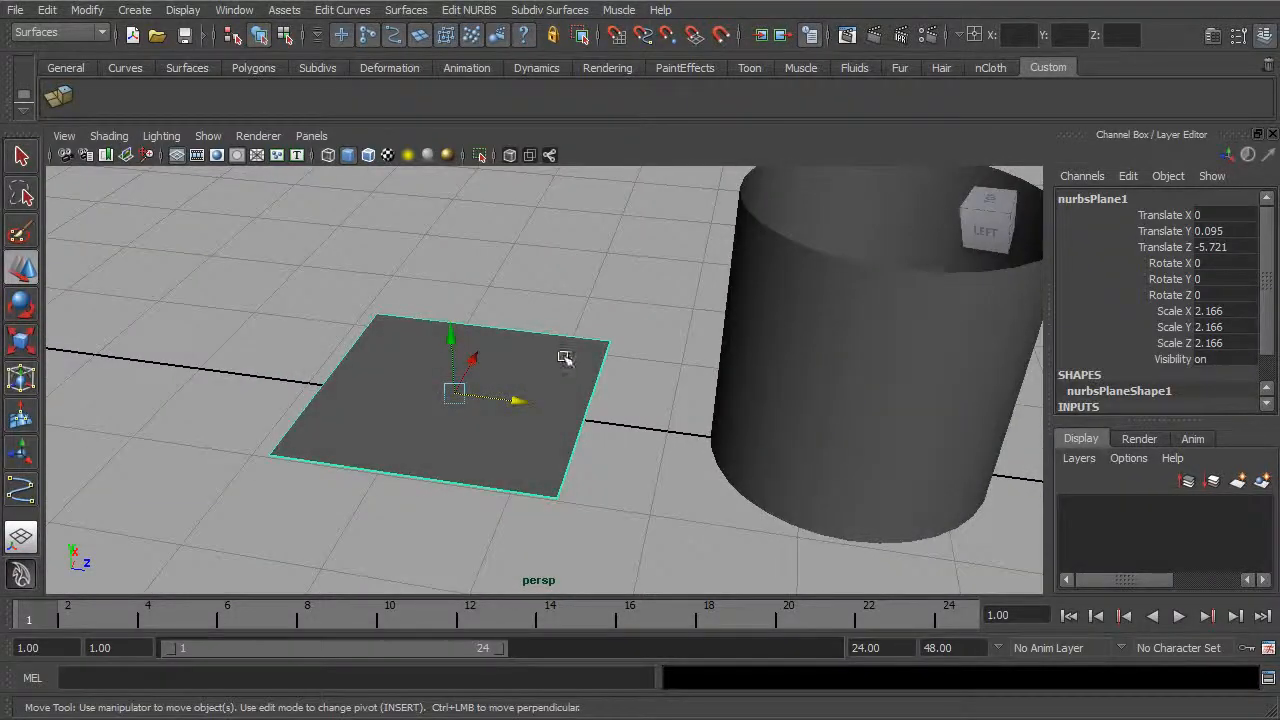
Step: Survey the row of NURBS primitives, and examine the plane's corners and edges beside the cylinder
middle_click_drag(802, 382, 580, 374, "alt")
scroll(580, 374, "down", 3)
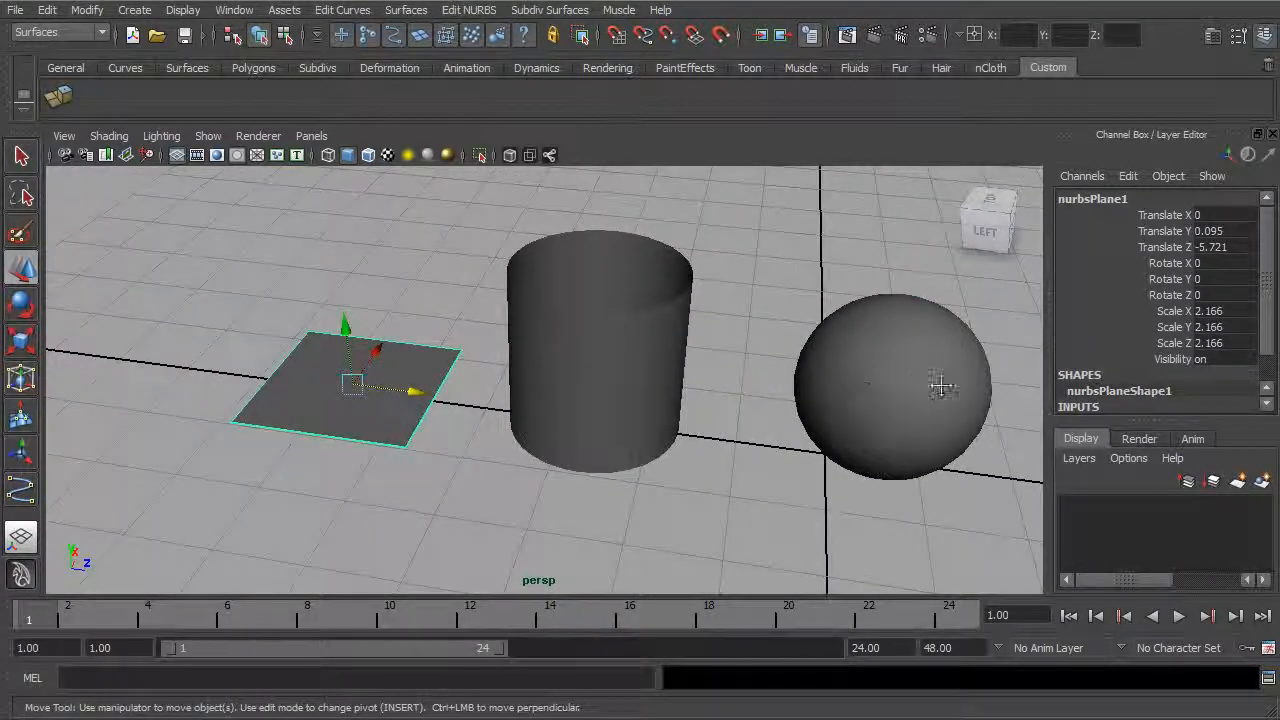
middle_click_drag(1018, 384, 808, 384, "alt")
scroll(808, 384, "down", 2)
scroll(808, 382, "down", 2)
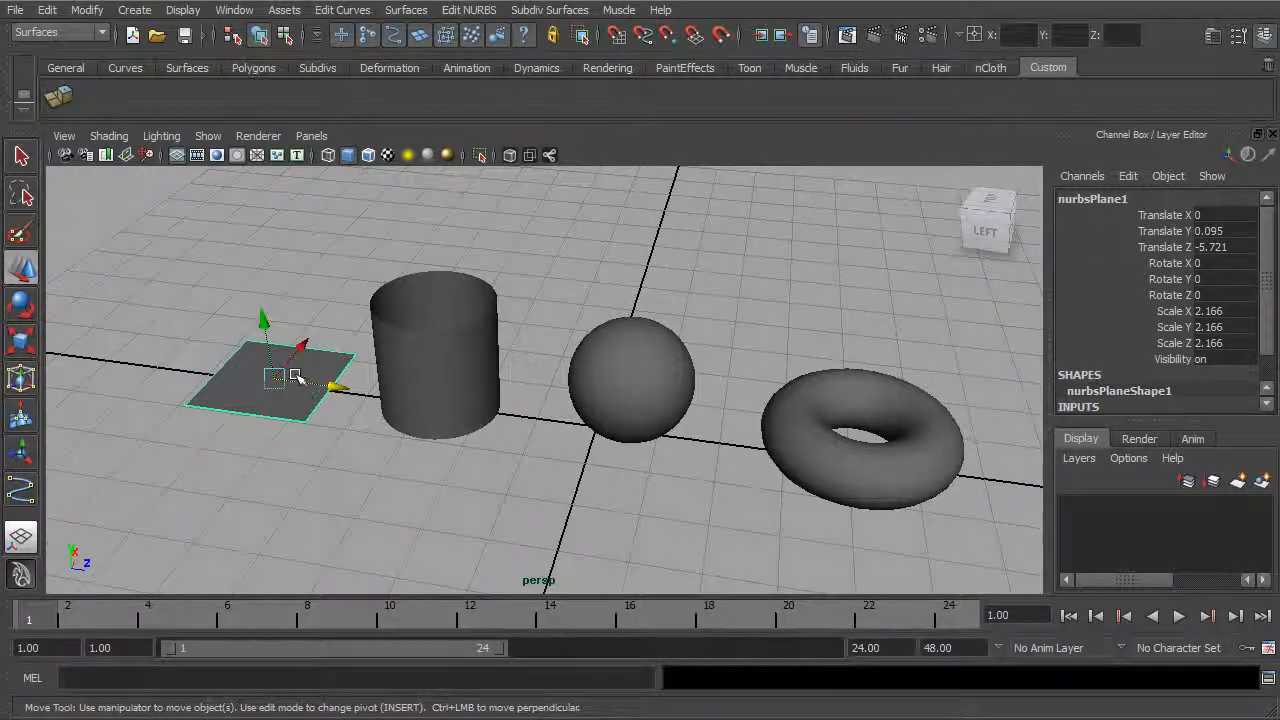
scroll(577, 371, "up", 5)
middle_click_drag(360, 336, 515, 346, "alt")
left_click_drag(515, 346, 544, 364, "alt")
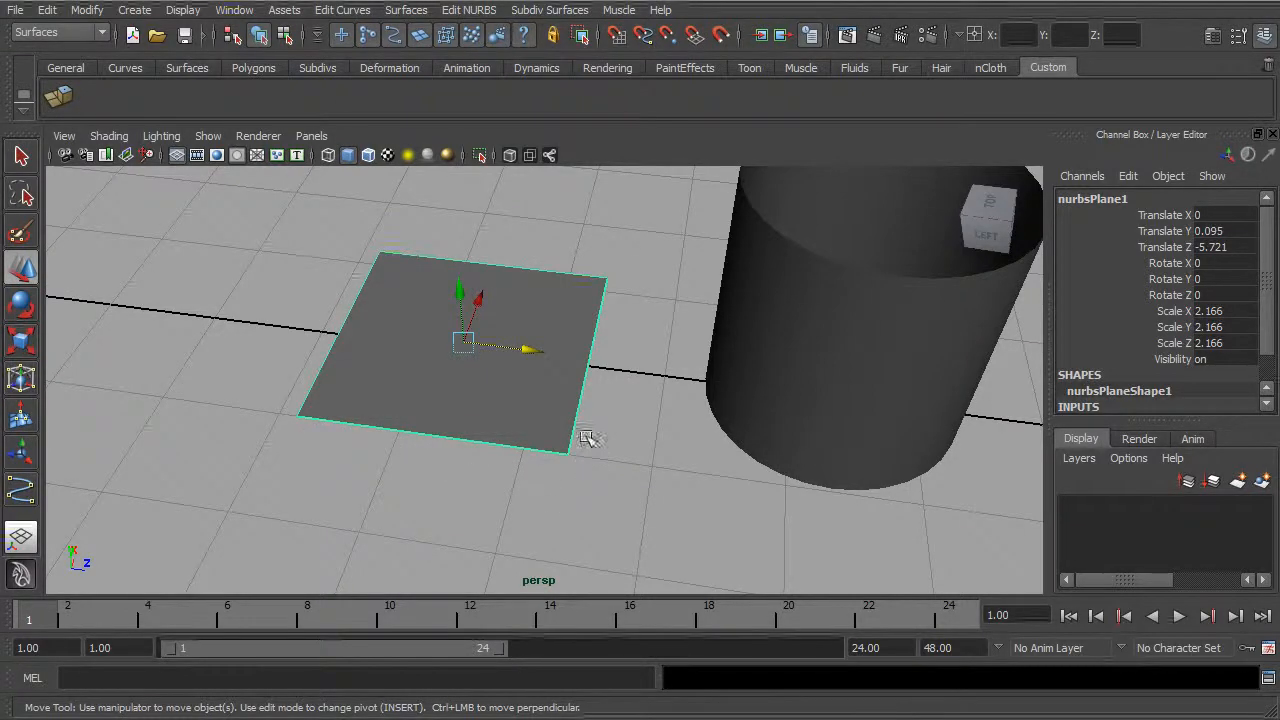
right_click_drag(680, 430, 495, 425, "alt")
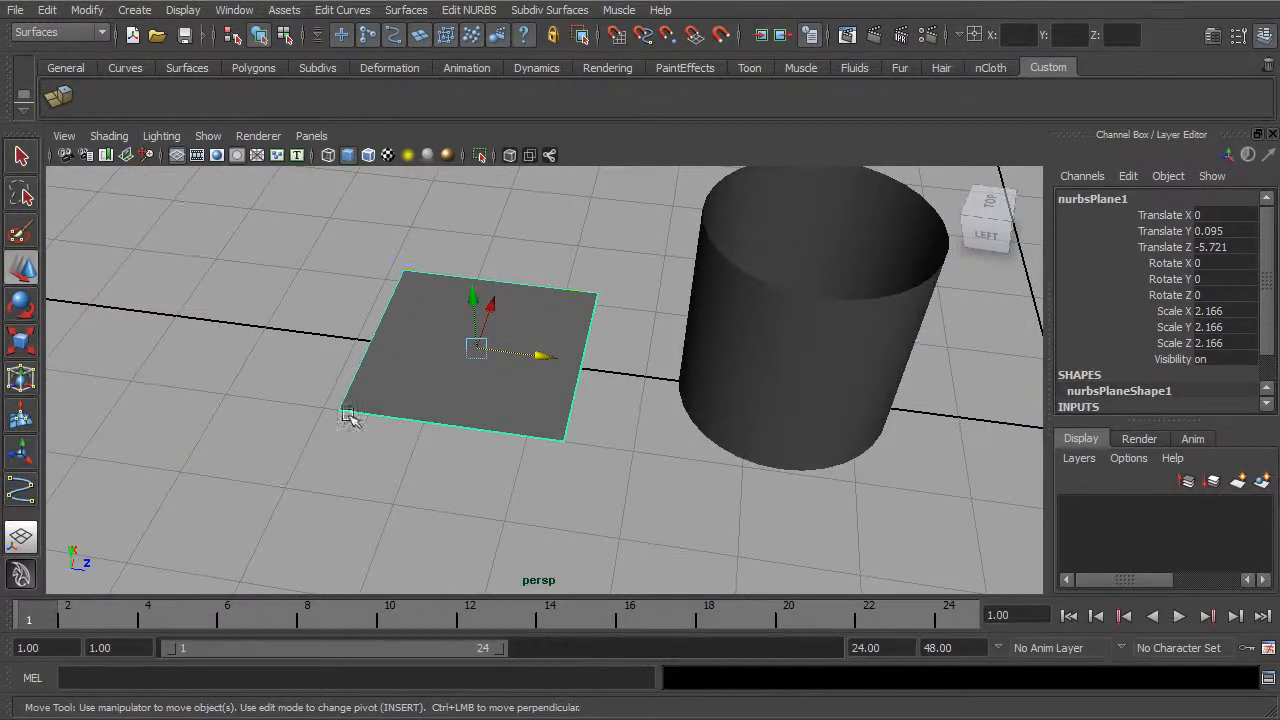
middle_click_drag(600, 388, 508, 416, "alt")
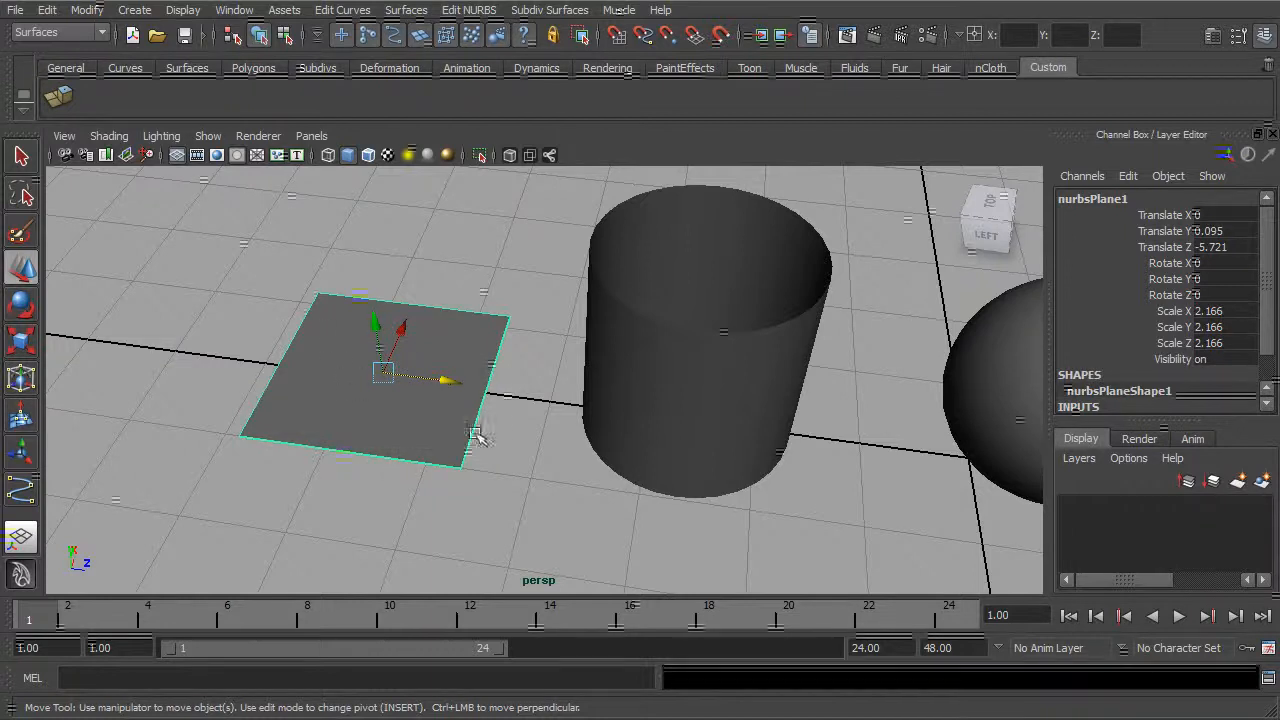
left_click_drag(417, 374, 557, 386, "alt")
Step: Compare the NURBS cylinder's open tube shape with the flat plane by selecting each one
left_click(630, 385)
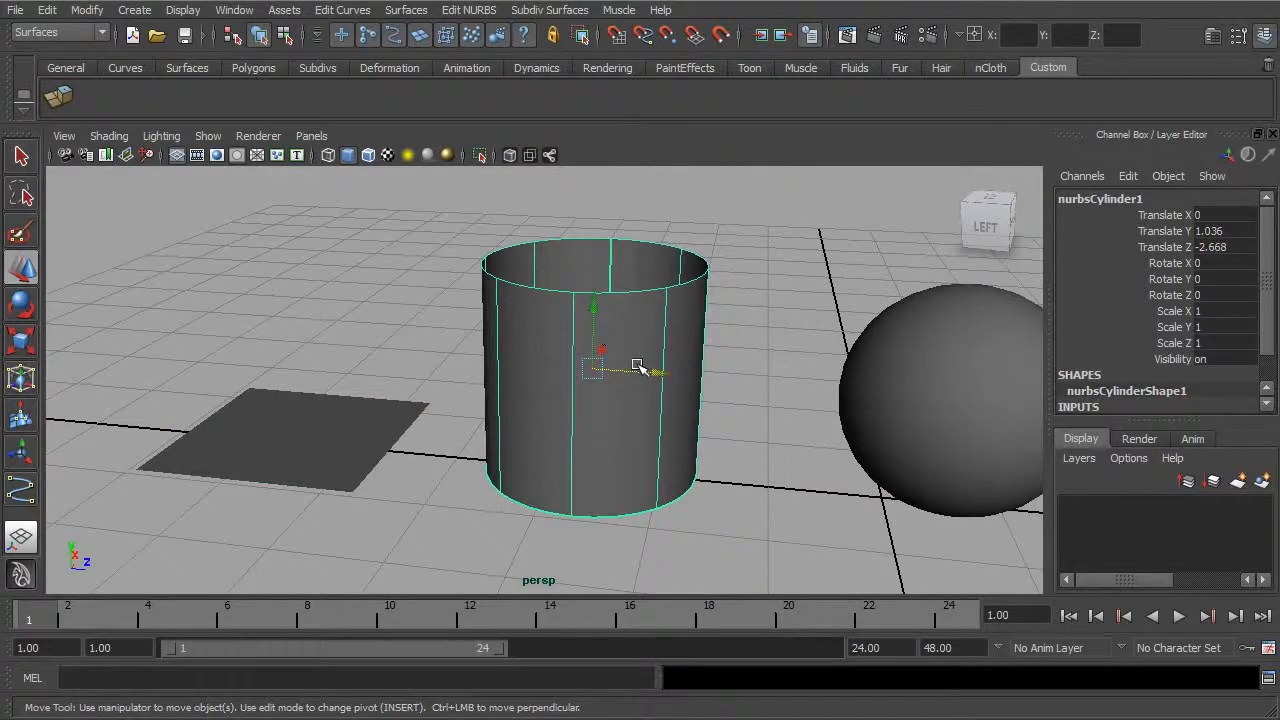
left_click_drag(705, 342, 558, 383, "alt")
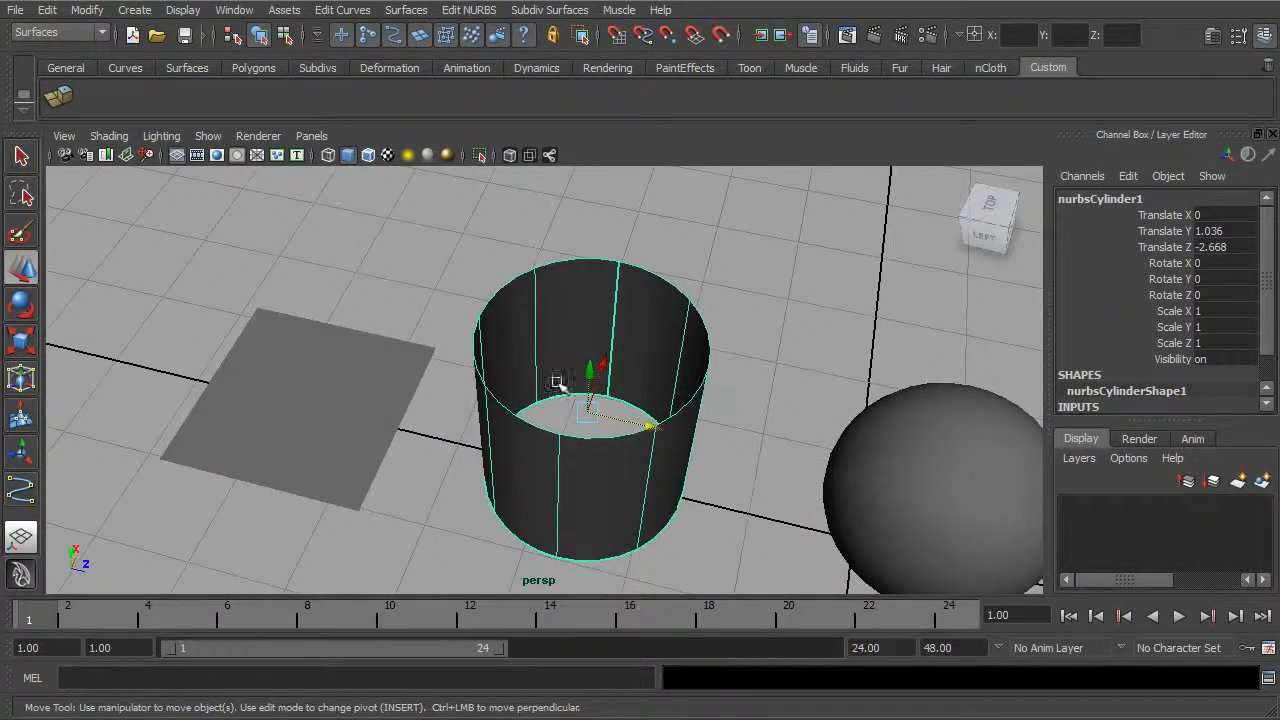
left_click(304, 406)
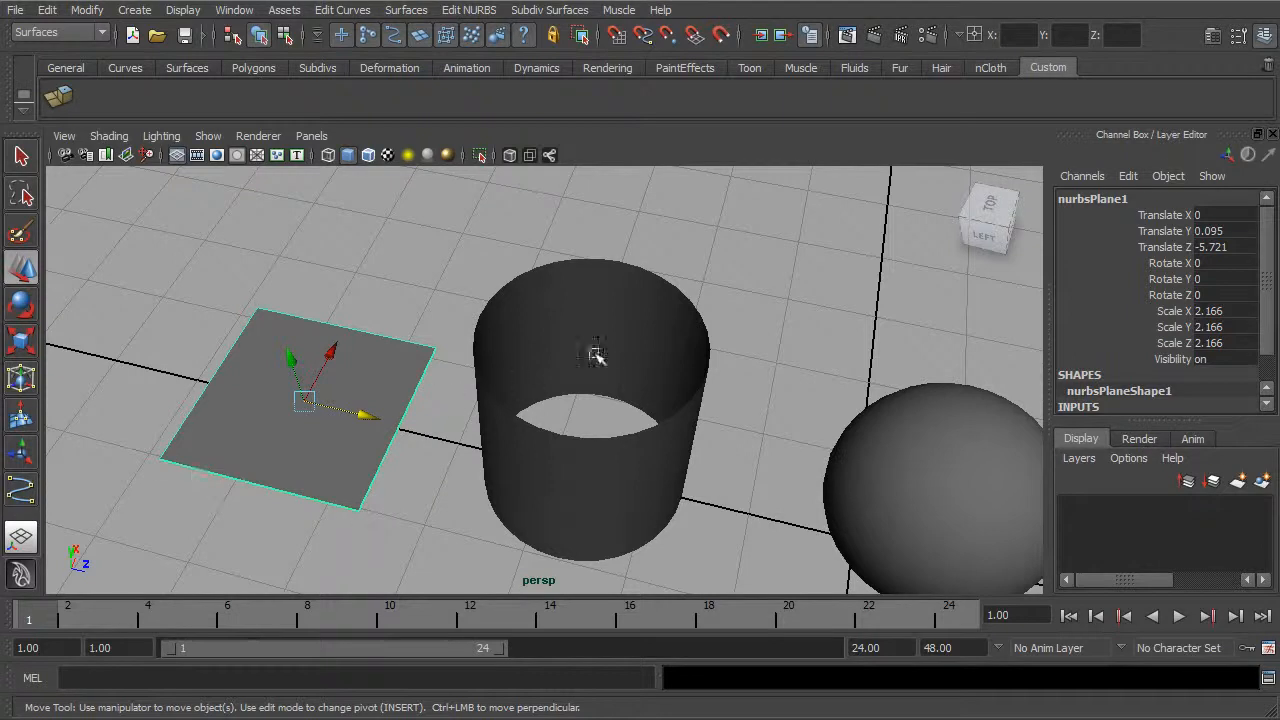
left_click(519, 378)
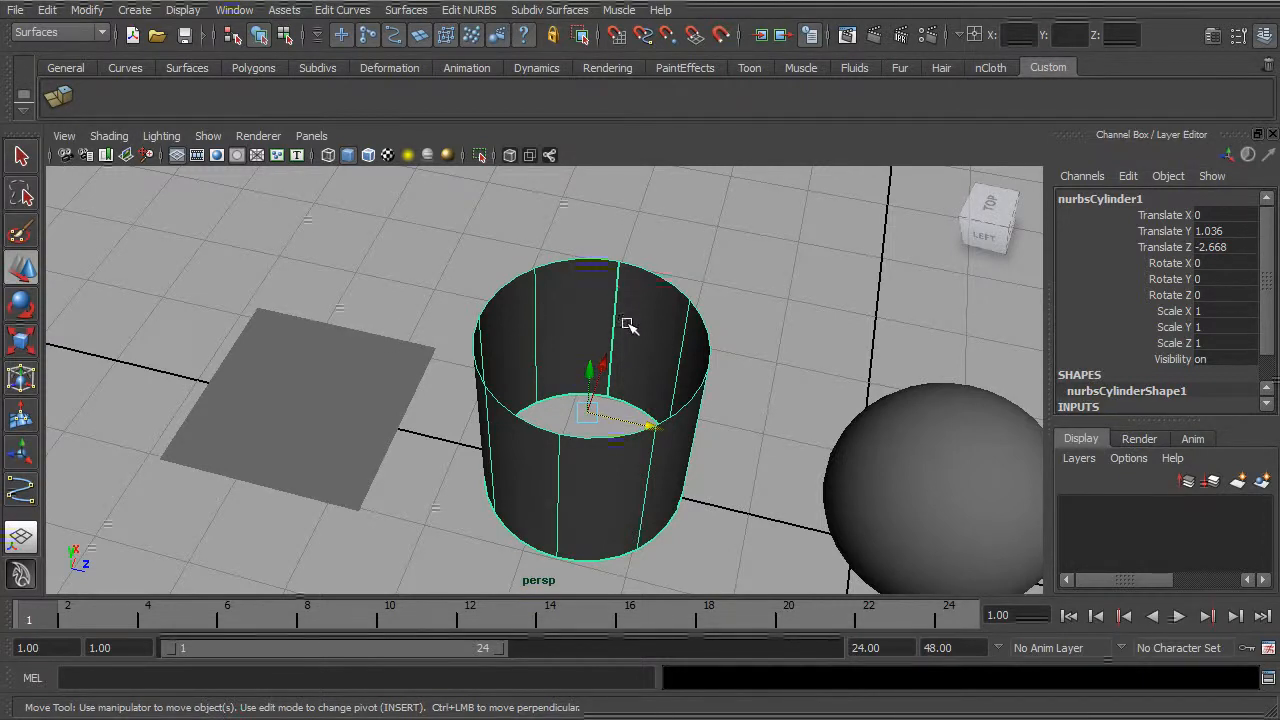
mouse_move(648, 310)
left_mouse_down("alt")
mouse_move(643, 340)
mouse_move(646, 289)
left_mouse_up("alt")
left_click(313, 408)
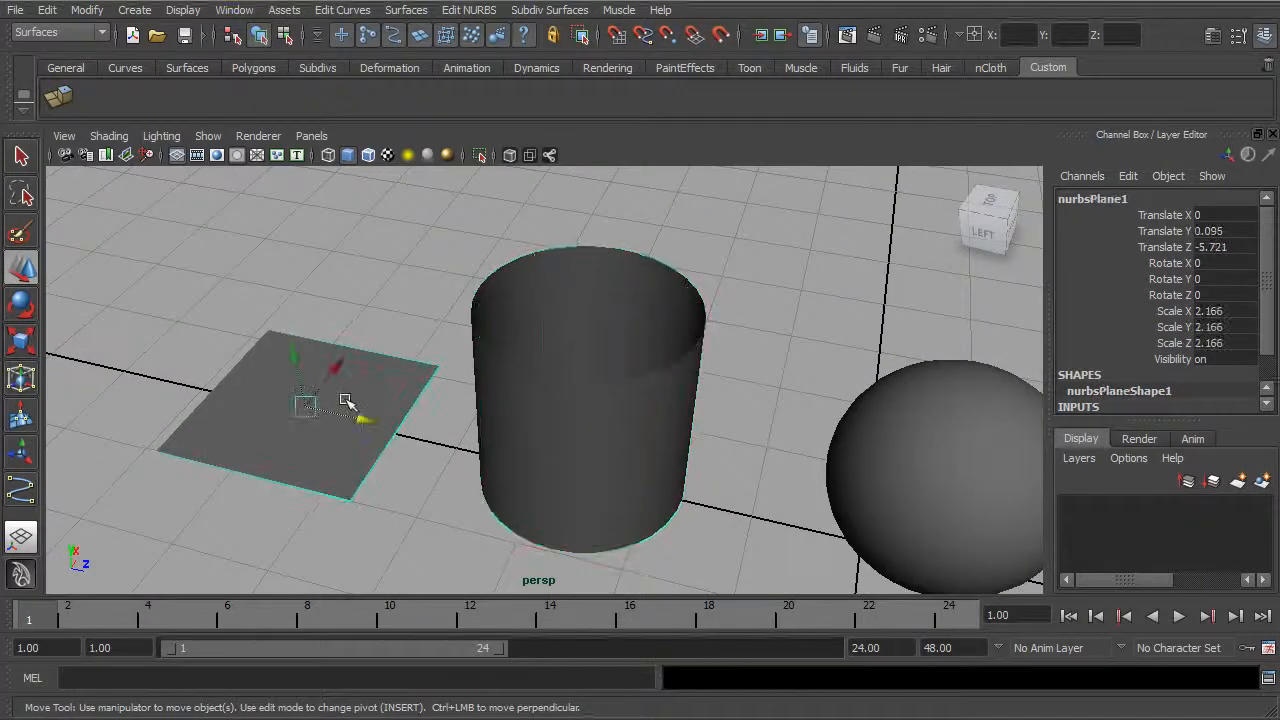
Step: Select the cylinder and examine its side wall, vertical surface lines and open upper rim
mouse_move(751, 406)
left_mouse_down("alt")
mouse_move(651, 371)
mouse_move(669, 466)
mouse_move(737, 406)
mouse_move(766, 357)
mouse_move(737, 414)
left_mouse_up("alt")
left_click(669, 466)
right_click_drag(737, 414, 858, 385, "alt")
left_click(494, 414)
mouse_move(602, 420)
left_mouse_down("alt")
mouse_move(495, 386)
mouse_move(617, 397)
mouse_move(605, 410)
left_mouse_up("alt")
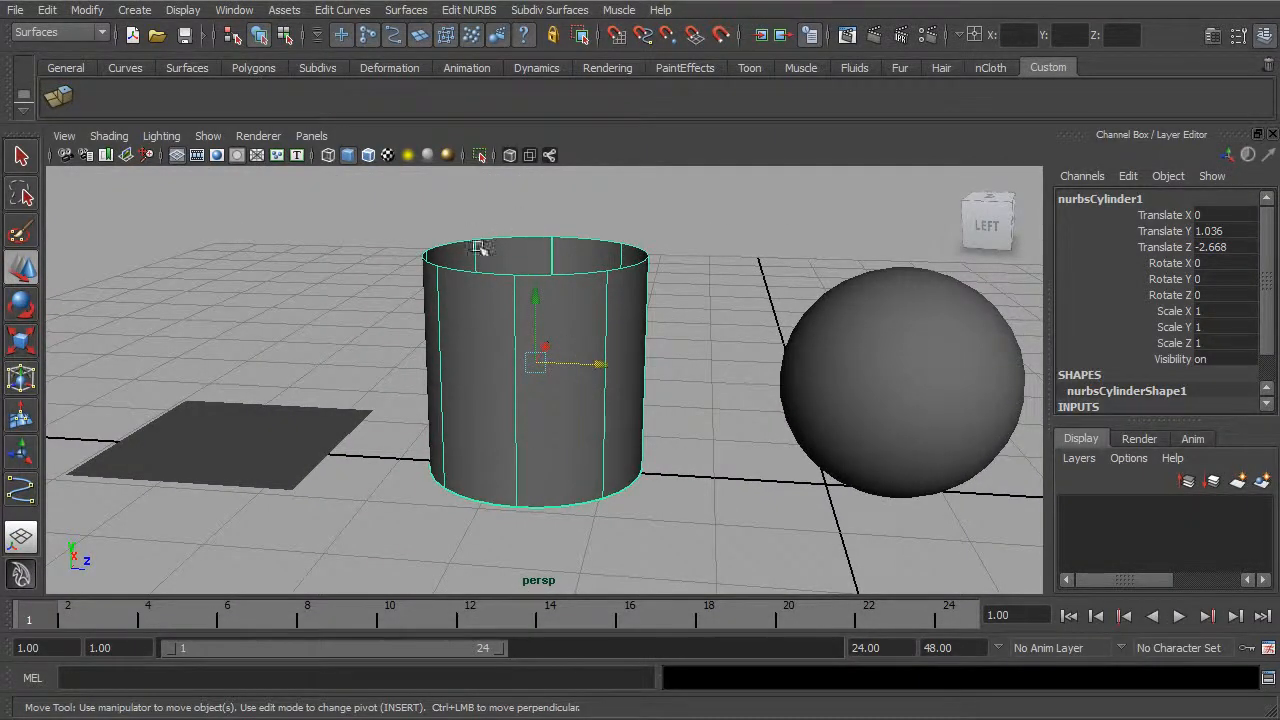
left_click_drag(601, 275, 608, 337, "alt")
Step: Compare the NURBS plane with the sphere by selecting each and viewing their surface lines
left_click(914, 354)
left_click_drag(914, 354, 766, 320, "alt")
left_click(150, 322)
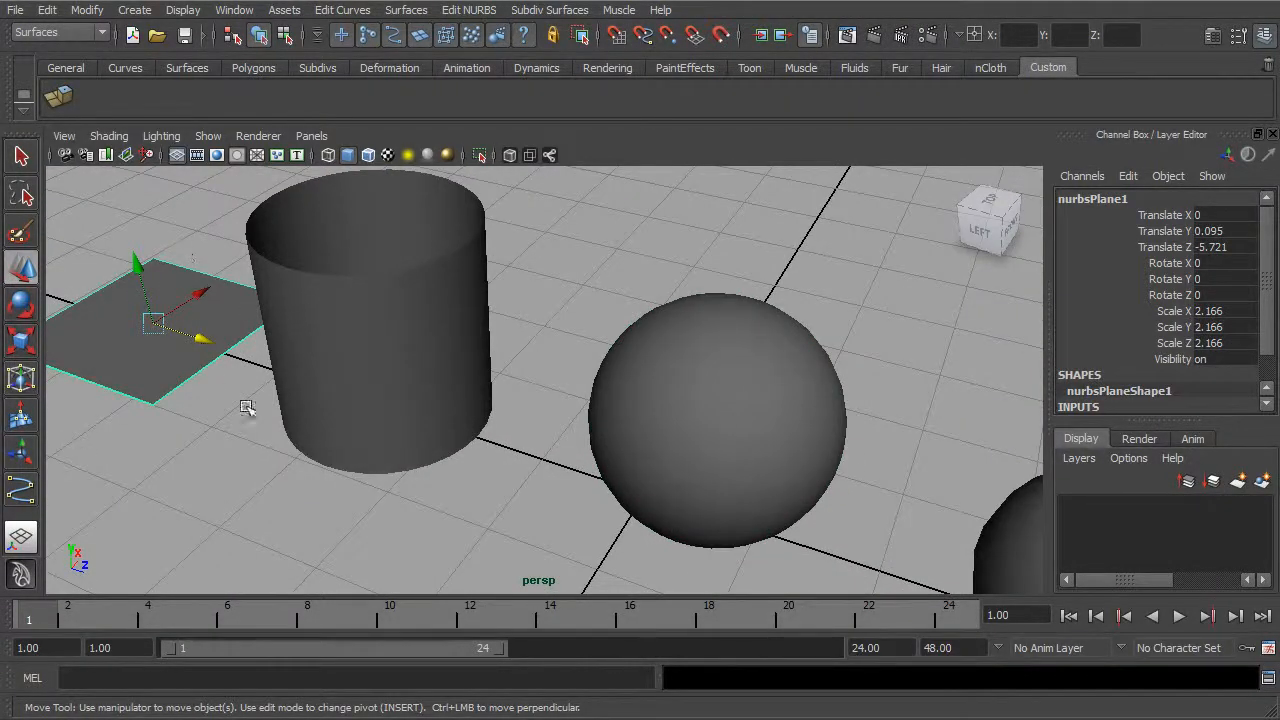
left_click_drag(135, 358, 571, 437, "alt")
left_click(766, 414)
left_click_drag(766, 414, 600, 352, "alt")
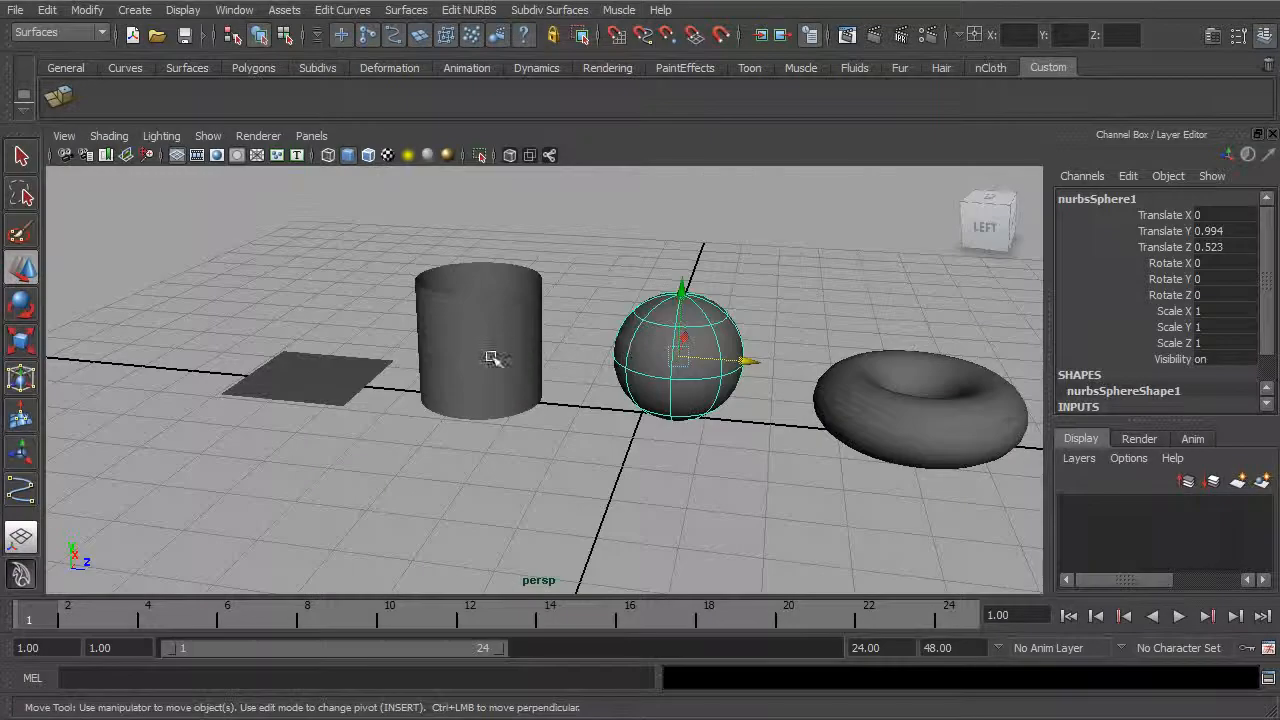
Step: Examine the torus from above and compare it with the cylinder by selecting each one
left_click(510, 358)
left_click(845, 375)
left_click_drag(845, 375, 795, 342, "alt")
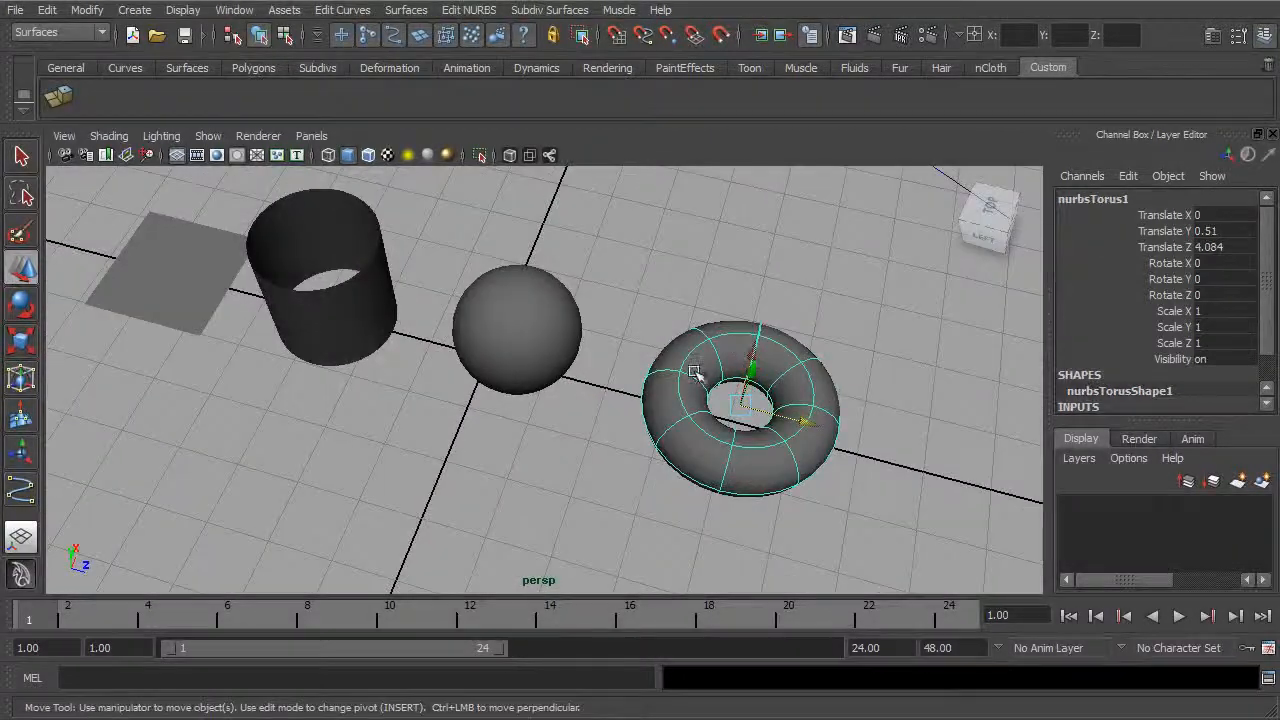
mouse_move(749, 377)
left_mouse_down("alt")
mouse_move(771, 371)
mouse_move(740, 360)
left_mouse_up("alt")
left_click(320, 285)
left_click_drag(323, 277, 393, 247, "alt")
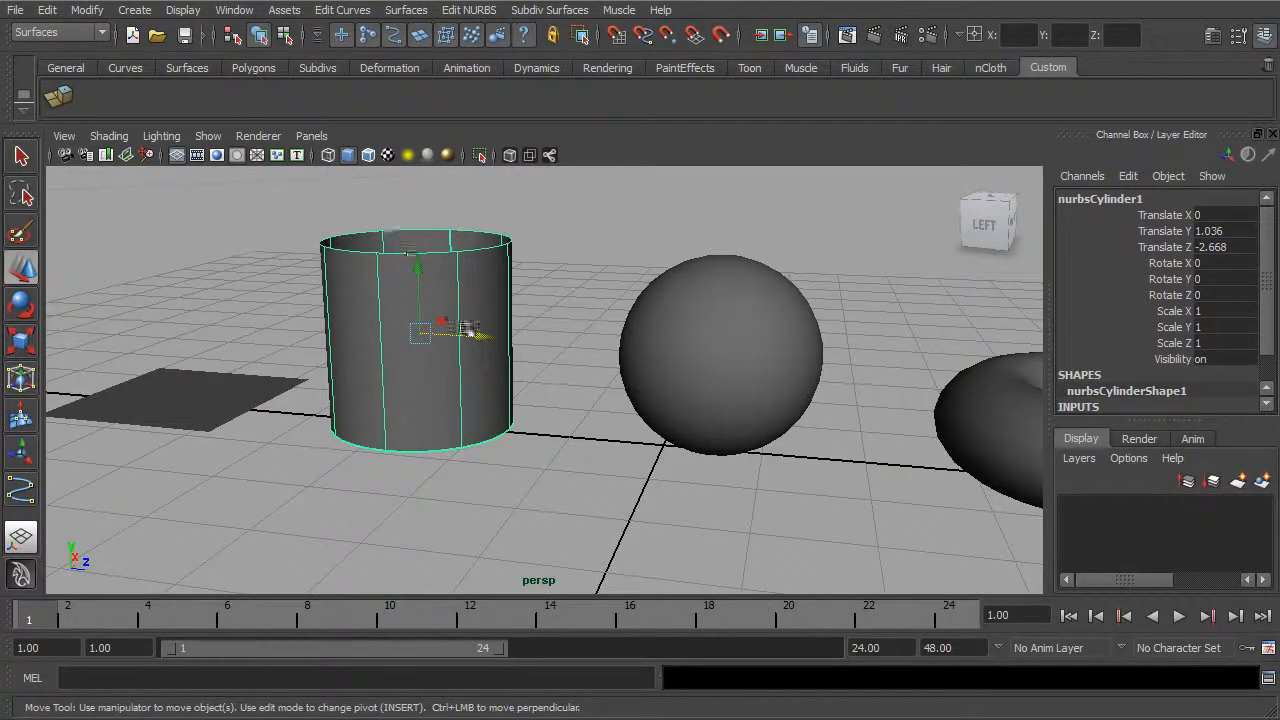
Step: Select the torus and examine its surface lines and central hole up close
left_click_drag(415, 262, 468, 428, "alt")
left_click_drag(893, 458, 743, 400, "alt")
left_click(760, 457)
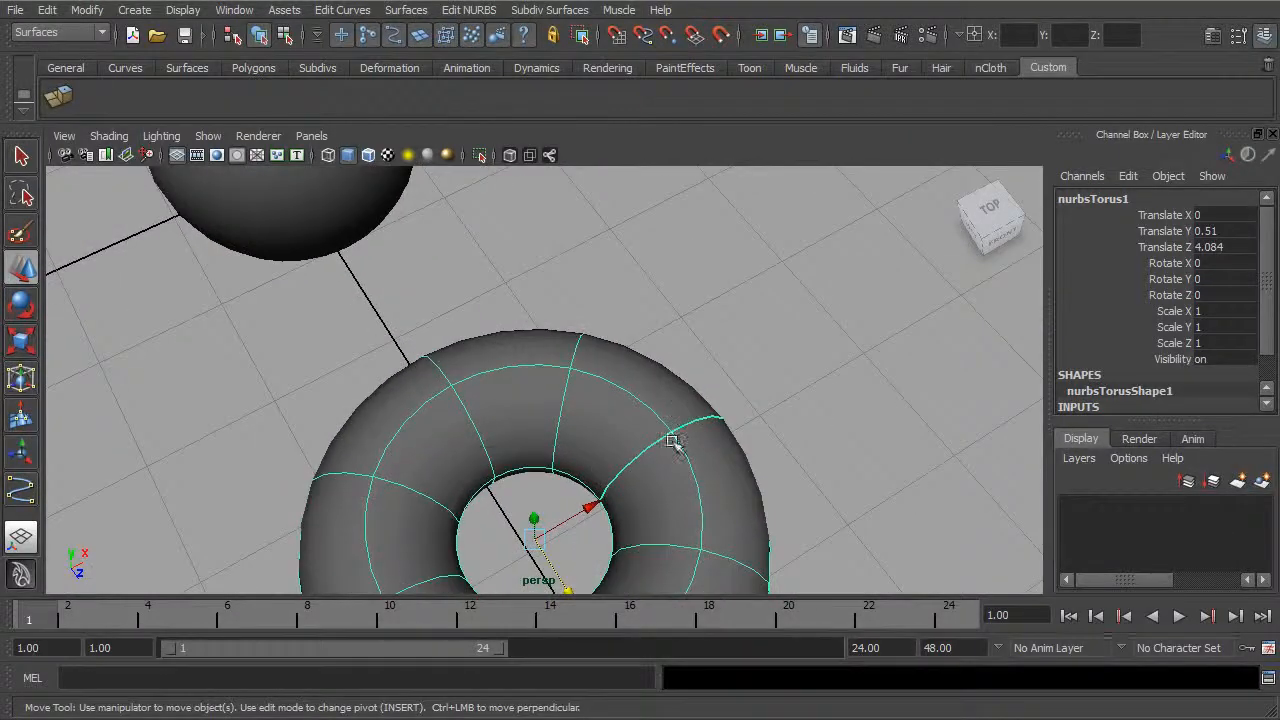
left_click_drag(567, 474, 634, 423, "alt")
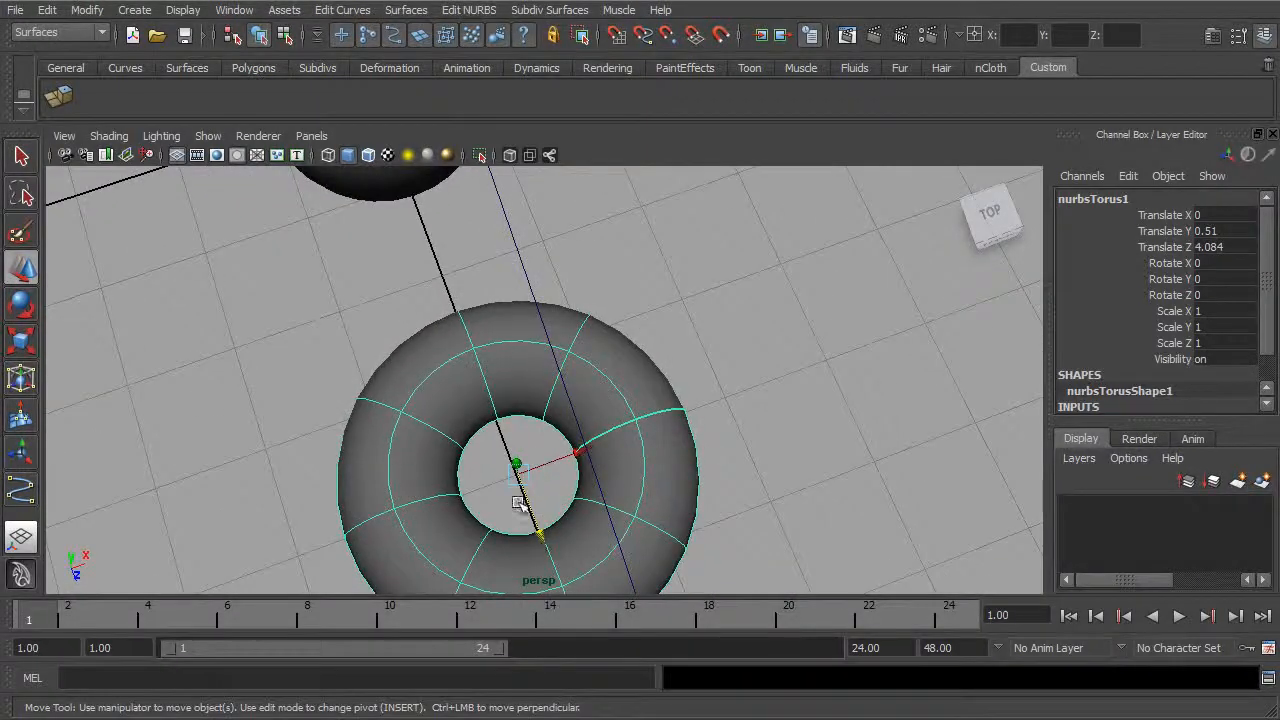
left_click_drag(700, 500, 697, 407, "alt")
right_click_drag(697, 407, 818, 418, "alt")
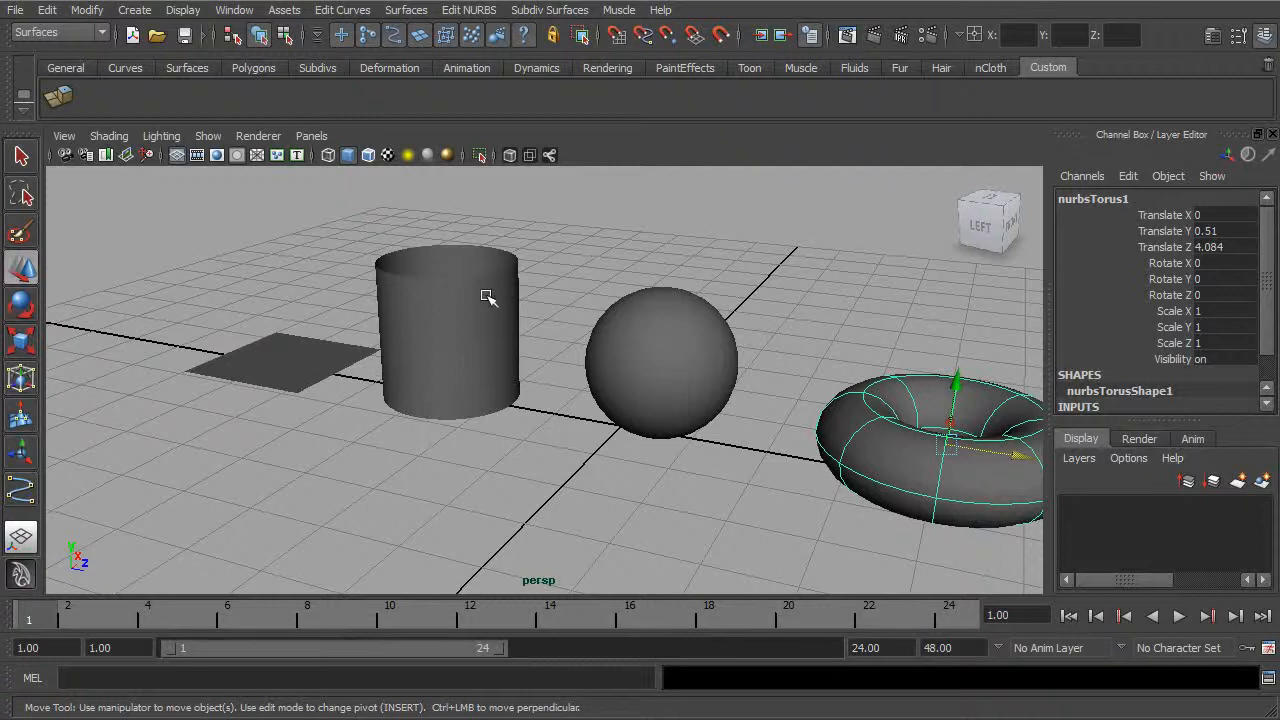
Step: Select the plane and view it from several angles alongside the cylinder and sphere
left_click(303, 369)
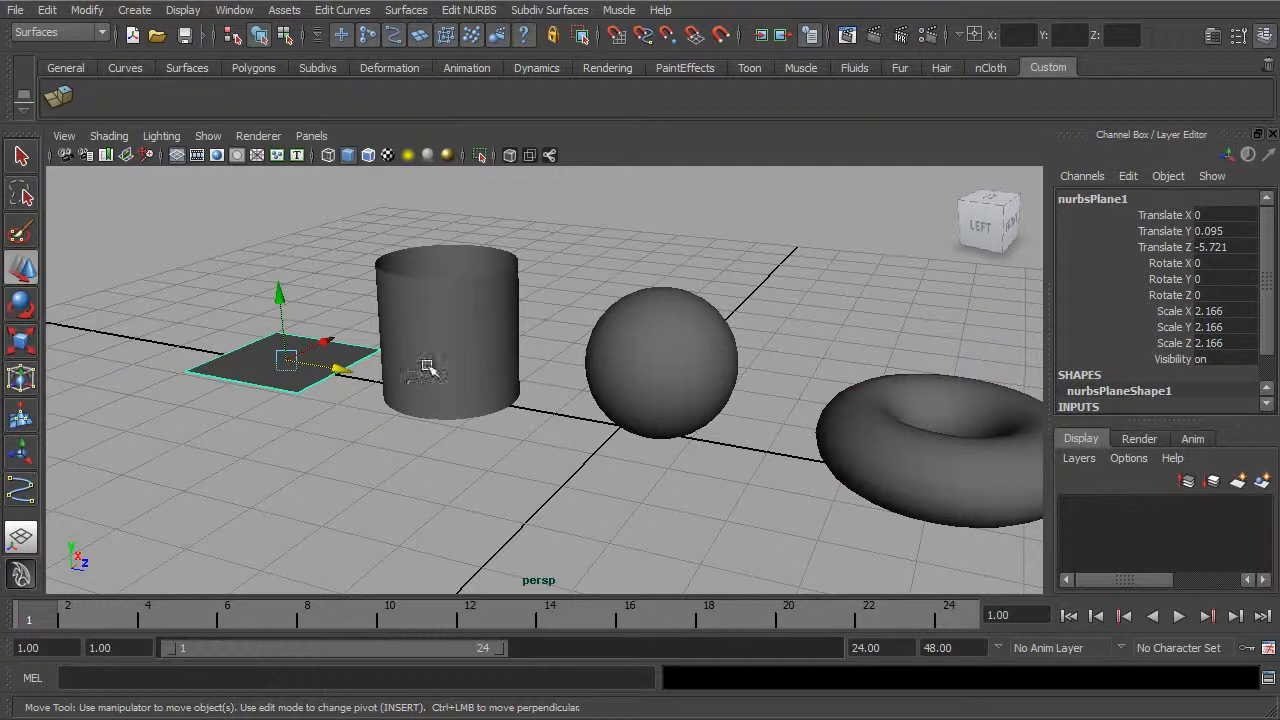
middle_click_drag(425, 345, 490, 345, "alt")
left_click_drag(515, 345, 571, 366, "alt")
middle_click_drag(571, 366, 566, 408, "alt")
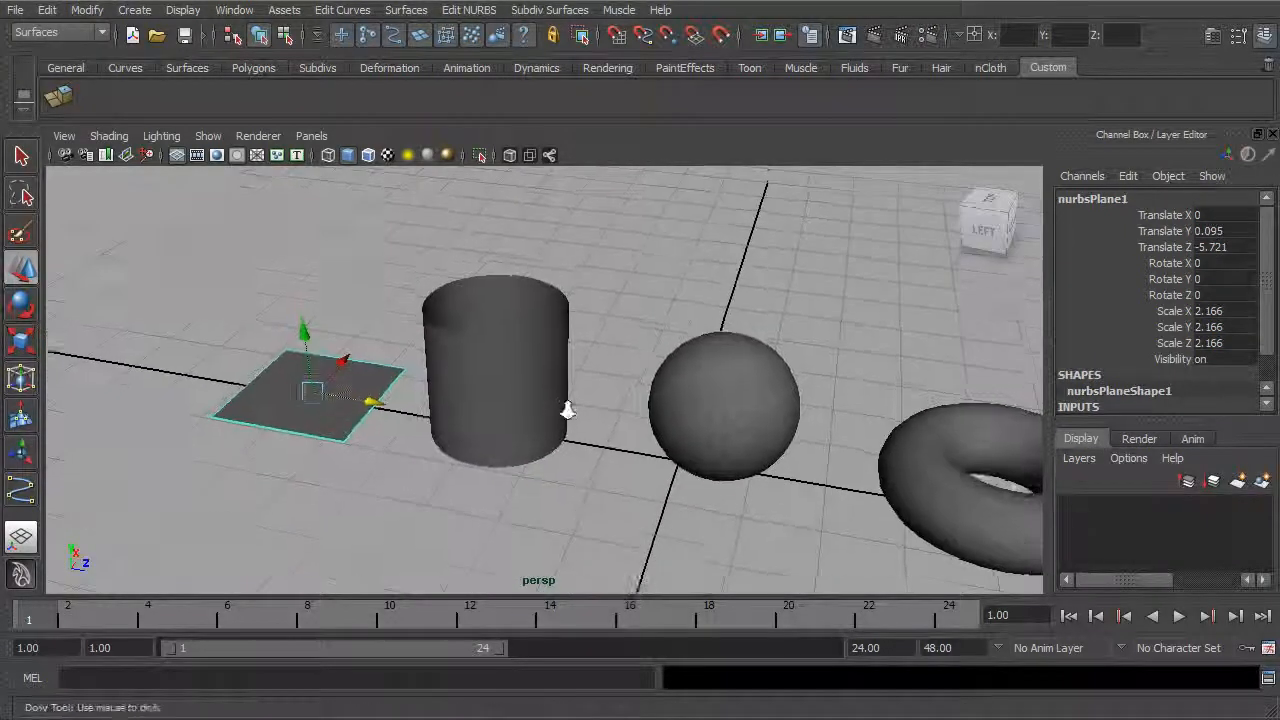
right_click_drag(566, 408, 645, 387, "alt")
middle_click_drag(645, 387, 638, 425, "alt")
left_click_drag(638, 425, 609, 389, "alt")
middle_click_drag(609, 389, 634, 369, "alt")
left_click_drag(634, 369, 620, 390, "alt")
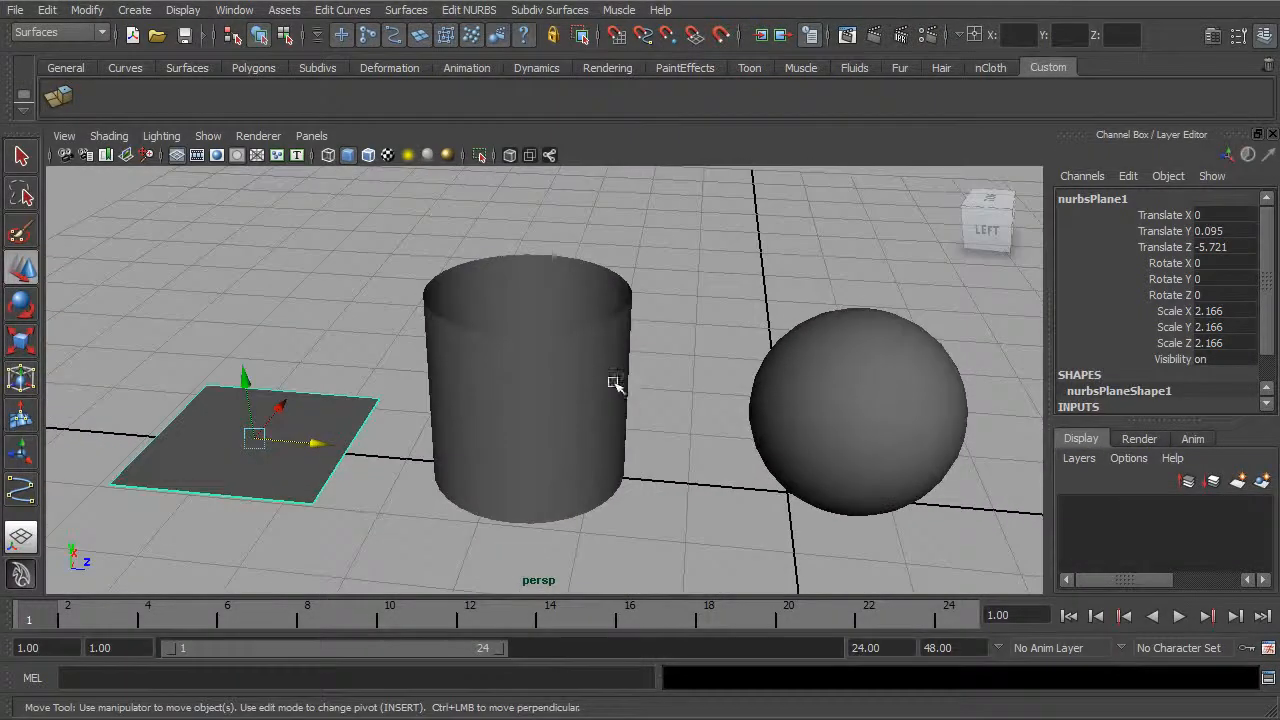
right_click_drag(600, 374, 691, 386, "alt")
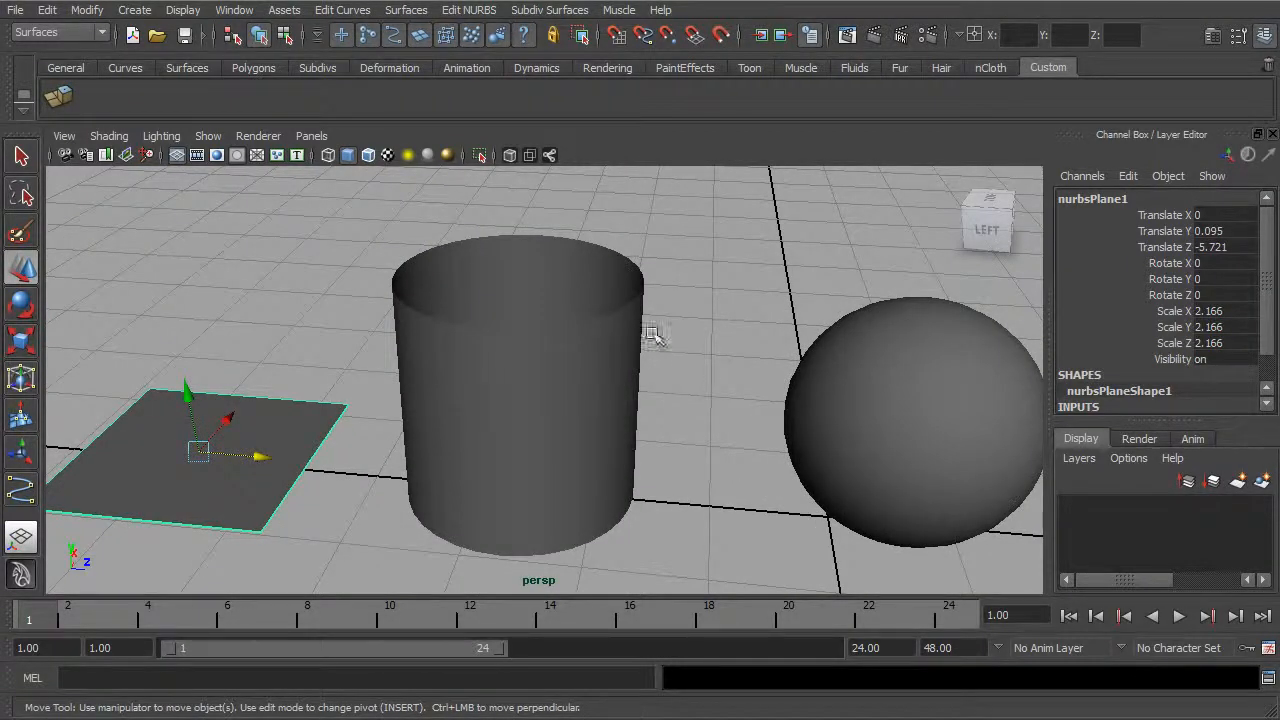
Step: Select the NURBS cylinder, switch to component mode and display its control vertices
left_click(553, 297)
mouse_move(594, 297)
left_mouse_down("alt")
mouse_move(609, 291)
mouse_move(591, 289)
left_mouse_up("alt")
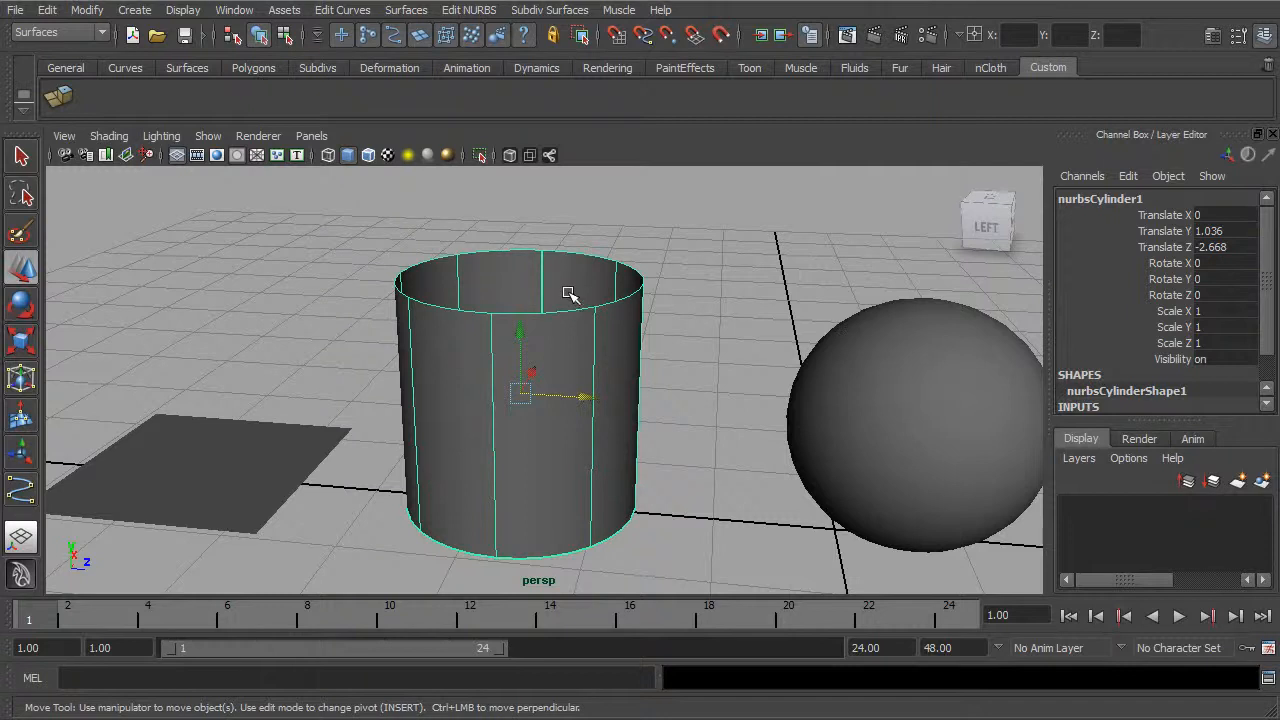
key("F8")
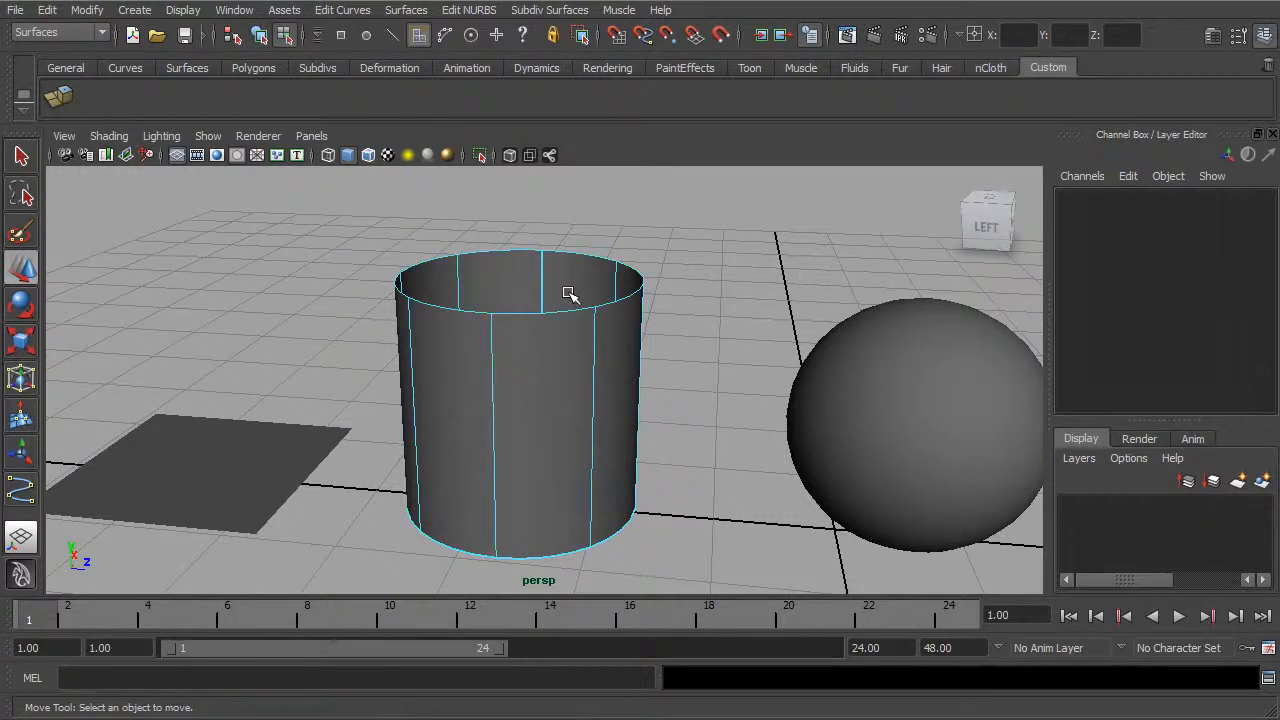
right_click_drag(555, 281, 493, 282)
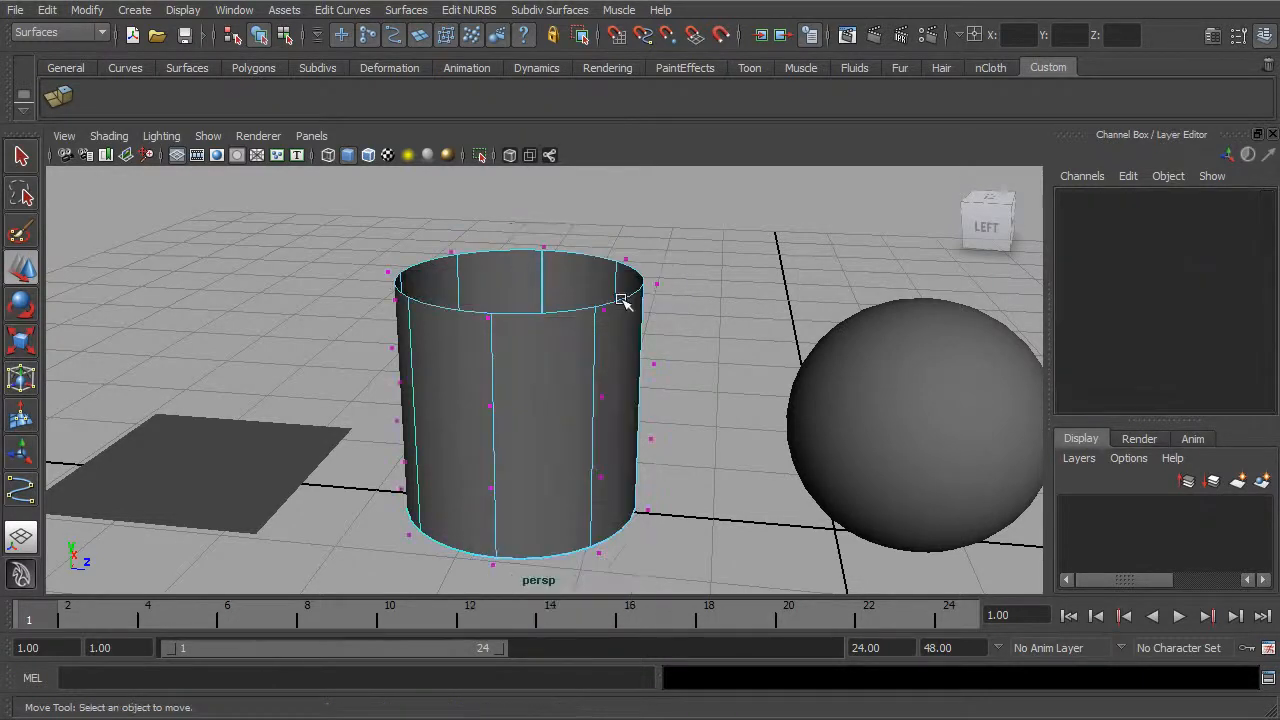
Step: Examine how the control vertices sit around the cylinder's upper rim and side wall
mouse_move(662, 284)
left_mouse_down("alt")
mouse_move(606, 271)
mouse_move(671, 292)
left_mouse_up("alt")
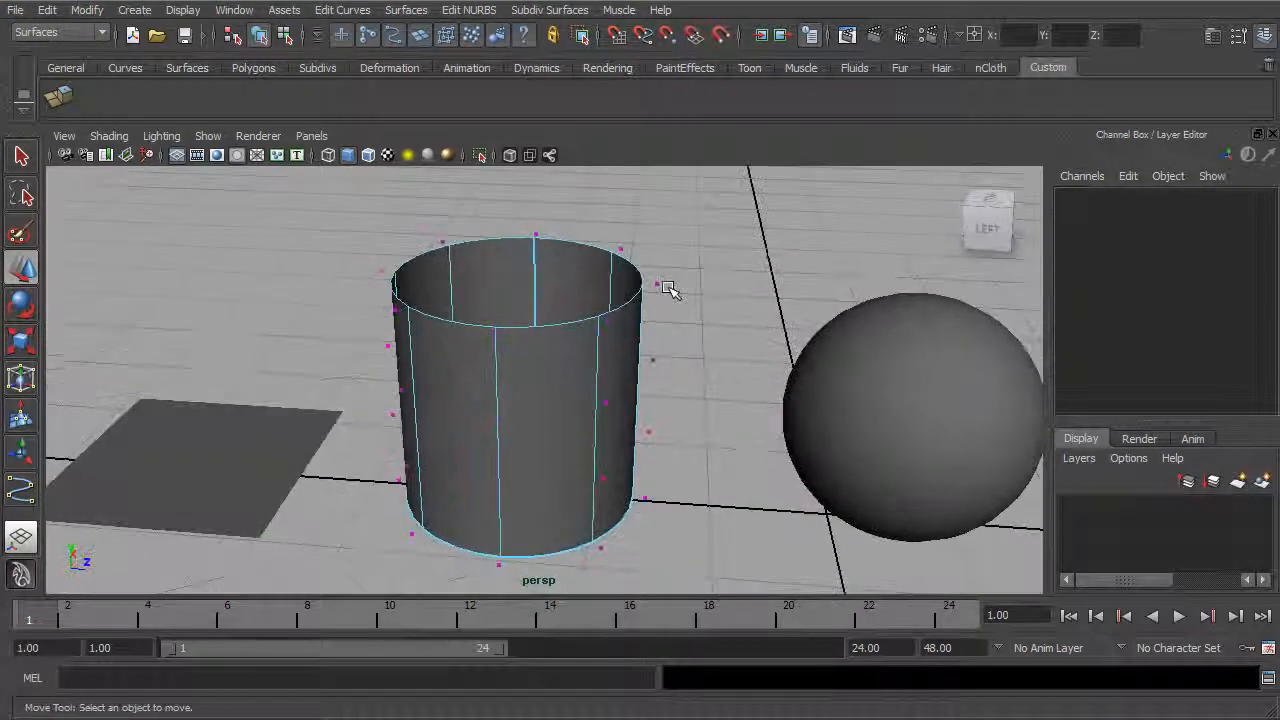
middle_click_drag(671, 292, 655, 320, "alt")
right_click_drag(655, 320, 791, 346, "alt")
left_click_drag(791, 346, 637, 374, "alt")
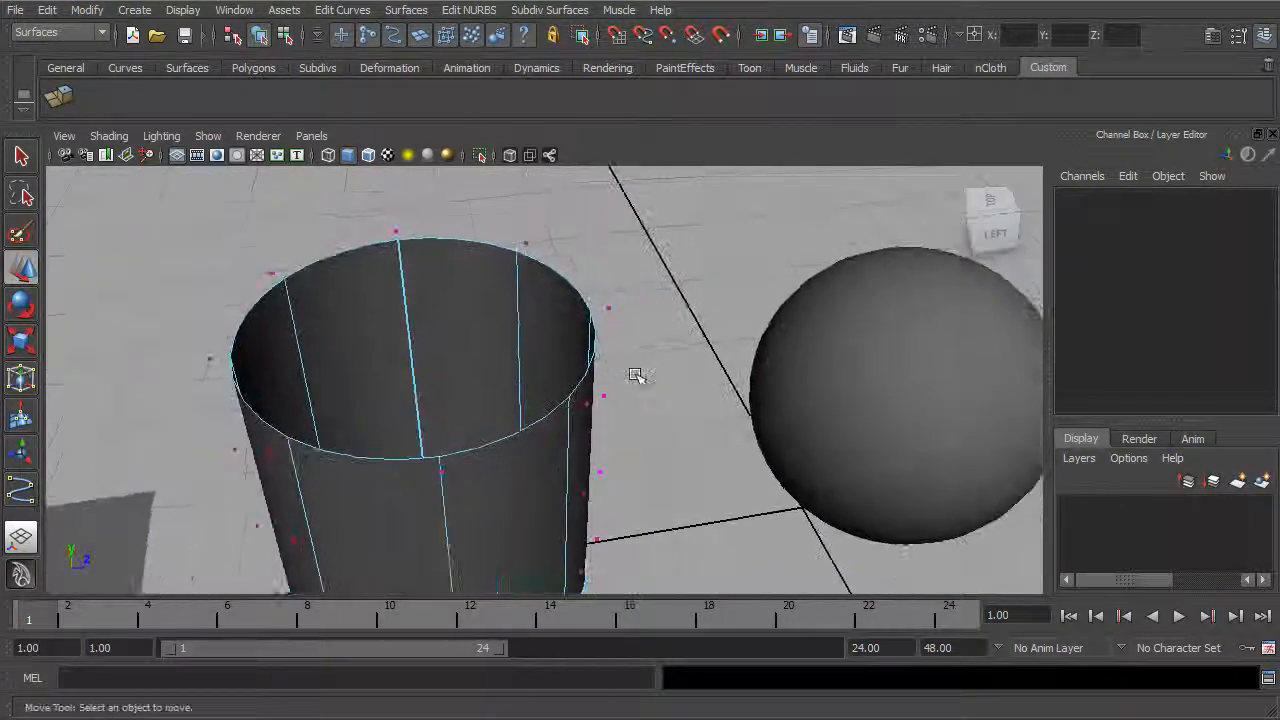
right_click_drag(637, 374, 785, 398, "alt")
left_click_drag(785, 398, 626, 400, "alt")
right_click_drag(626, 400, 694, 334, "alt")
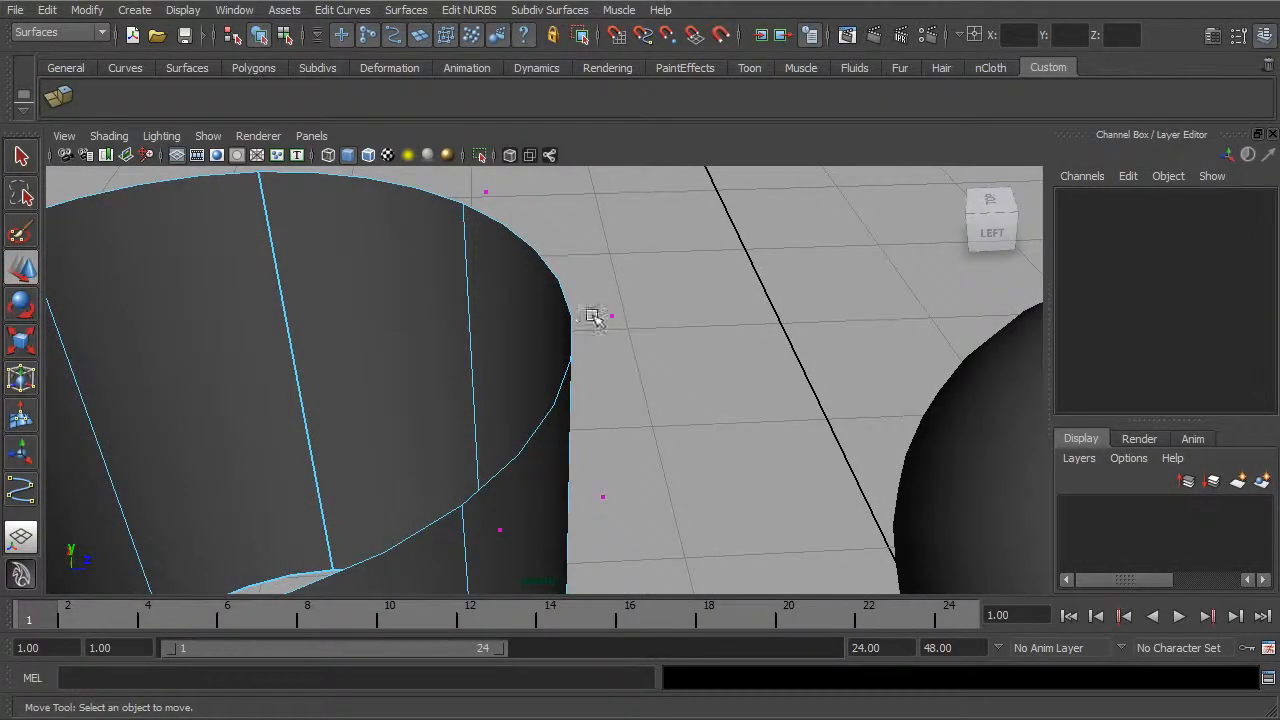
left_click_drag(631, 392, 664, 376, "alt")
right_click_drag(664, 376, 540, 323, "alt")
left_click_drag(540, 323, 614, 391, "alt")
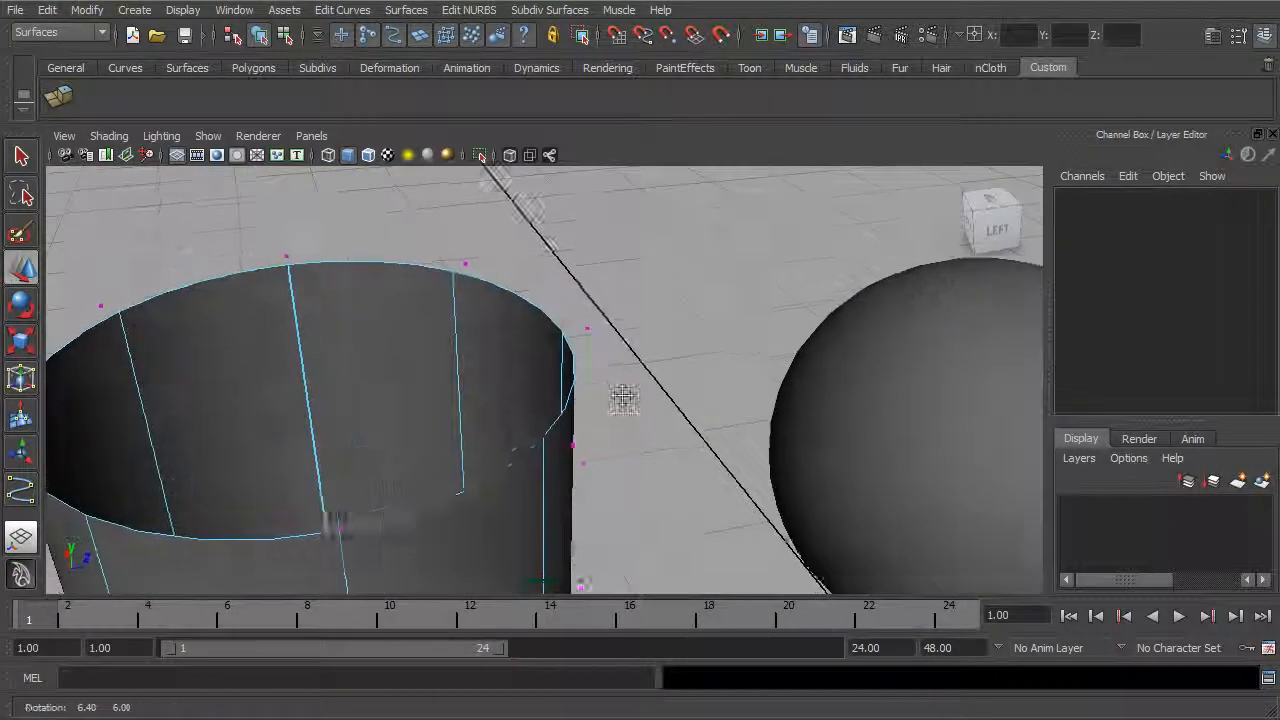
middle_click_drag(614, 391, 662, 334, "alt")
left_click_drag(571, 409, 513, 390, "alt")
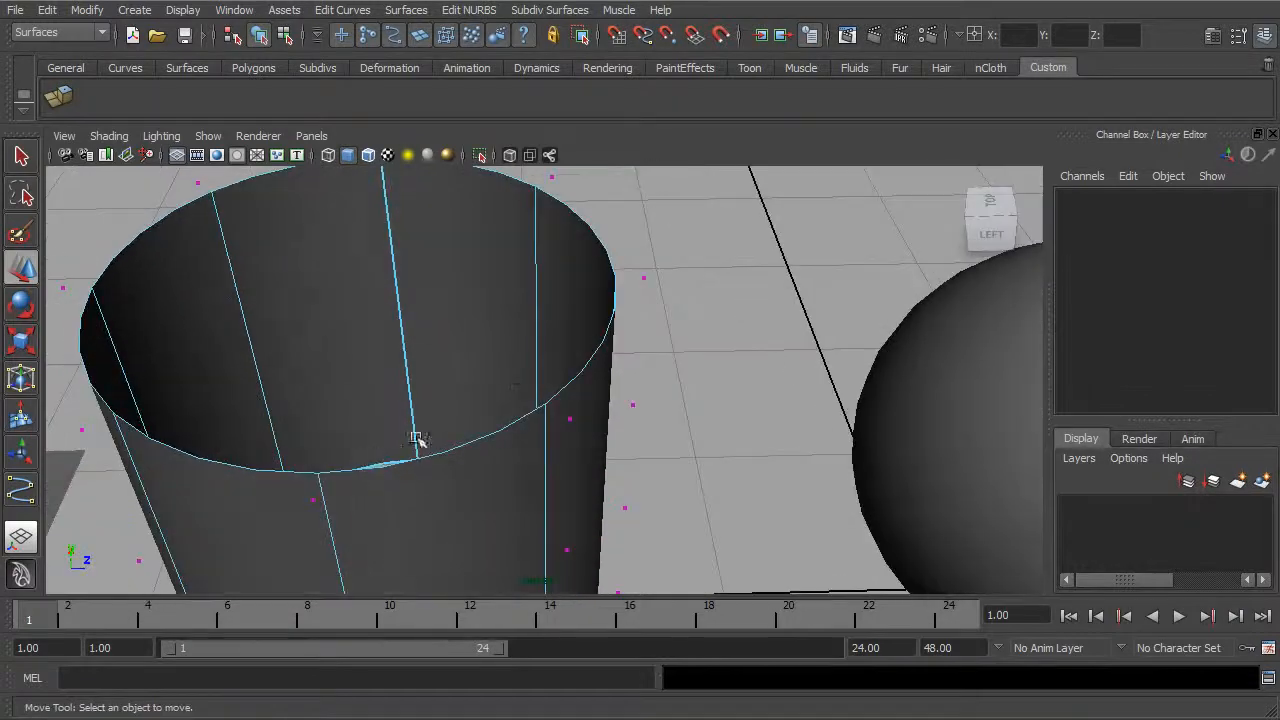
left_click_drag(608, 335, 529, 300, "alt")
mouse_move(650, 322)
left_mouse_down("alt")
mouse_move(663, 337)
mouse_move(670, 312)
left_mouse_up("alt")
left_click_drag(495, 487, 614, 452, "alt")
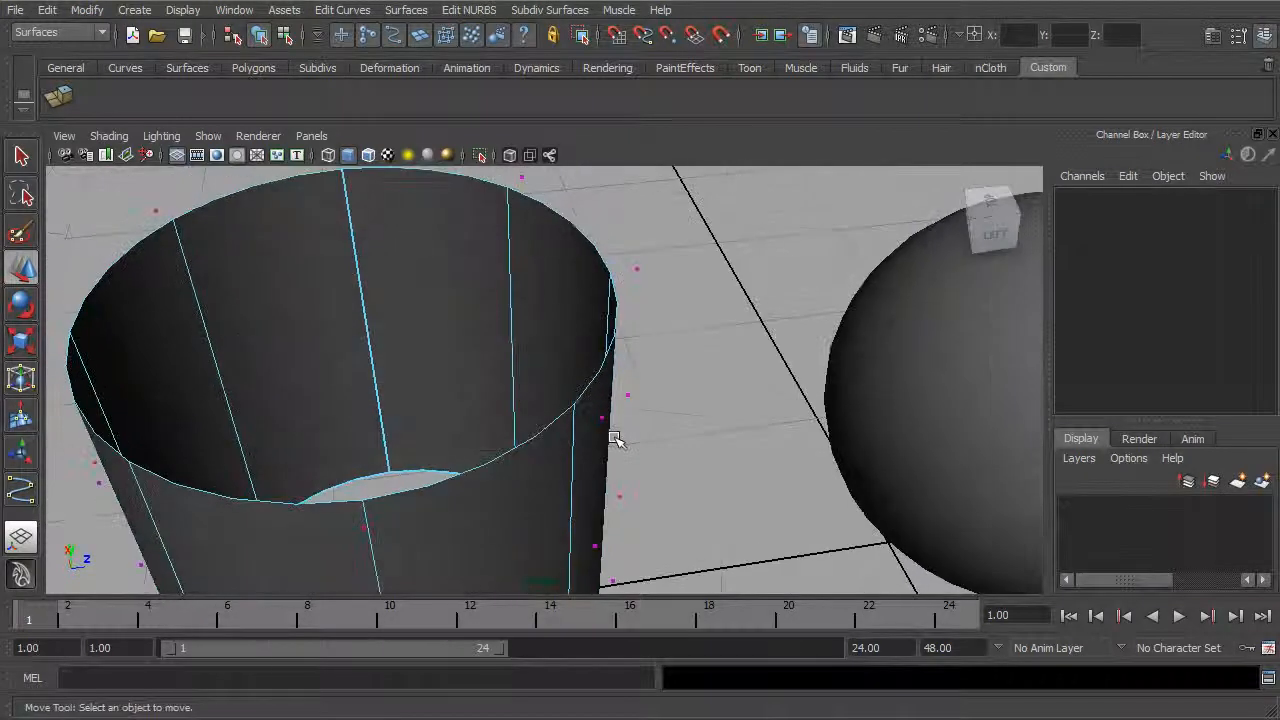
left_click_drag(466, 476, 372, 472, "alt")
Step: Try pulling a control vertex on the cylinder's upper rim outward toward the sphere, undoing each move
left_click_drag(682, 254, 793, 300)
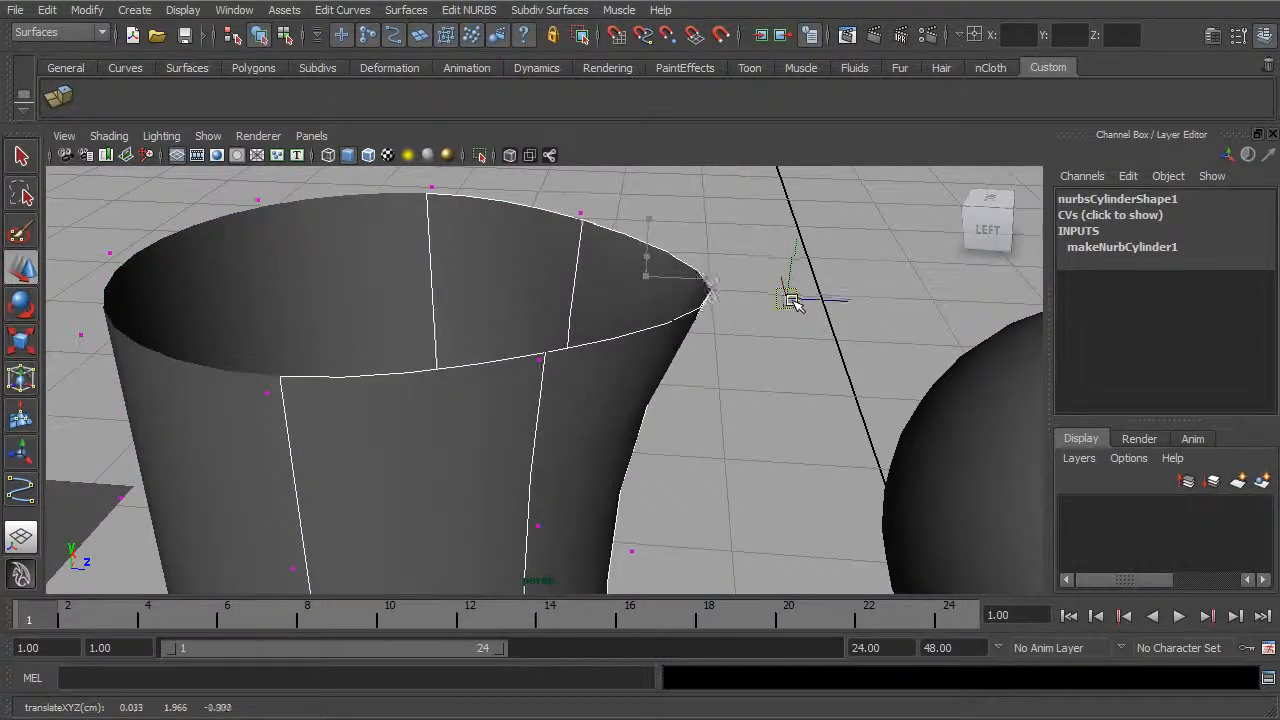
key("ctrl+z")
left_click_drag(630, 293, 850, 318, "alt")
left_click_drag(720, 306, 776, 325)
key("ctrl+z")
Step: Switch the cylinder to isoparm selection and pick a vertical isoparm on its front wall
right_click_drag(772, 326, 640, 335, "alt")
mouse_move(640, 335)
left_mouse_down("alt")
mouse_move(610, 337)
mouse_move(646, 346)
left_mouse_up("alt")
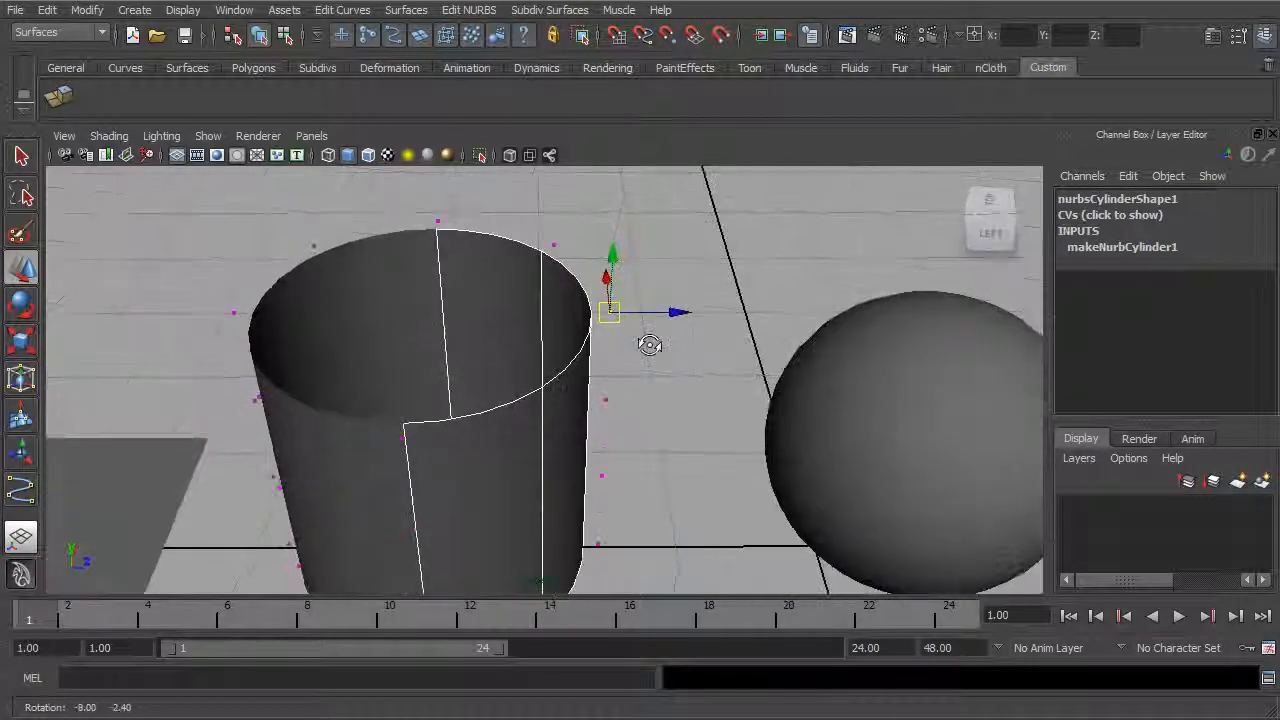
mouse_move(553, 358)
left_mouse_down("alt")
mouse_move(591, 354)
mouse_move(540, 337)
mouse_move(585, 333)
mouse_move(586, 400)
mouse_move(669, 380)
mouse_move(614, 361)
mouse_move(594, 369)
mouse_move(640, 423)
mouse_move(591, 351)
mouse_move(543, 363)
left_mouse_up("alt")
left_click(603, 343)
right_click_drag(543, 363, 617, 354, "alt")
left_click_drag(611, 300, 558, 313, "alt")
right_click_drag(557, 308, 553, 288)
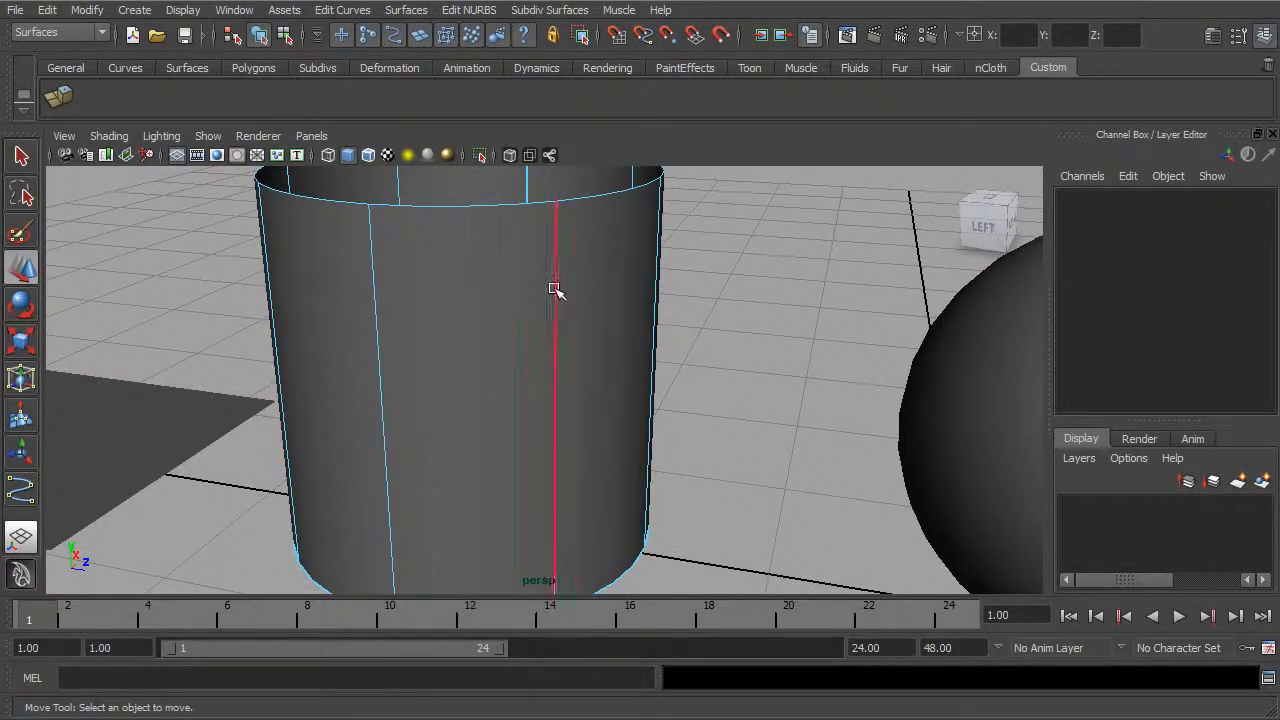
Step: Mark a new isoparm position between two vertical isoparms on the cylinder's front wall and insert an isoparm there
left_click(555, 292)
left_click_drag(557, 349, 467, 348, "alt")
left_click_drag(467, 348, 572, 352, "alt")
left_click(530, 341)
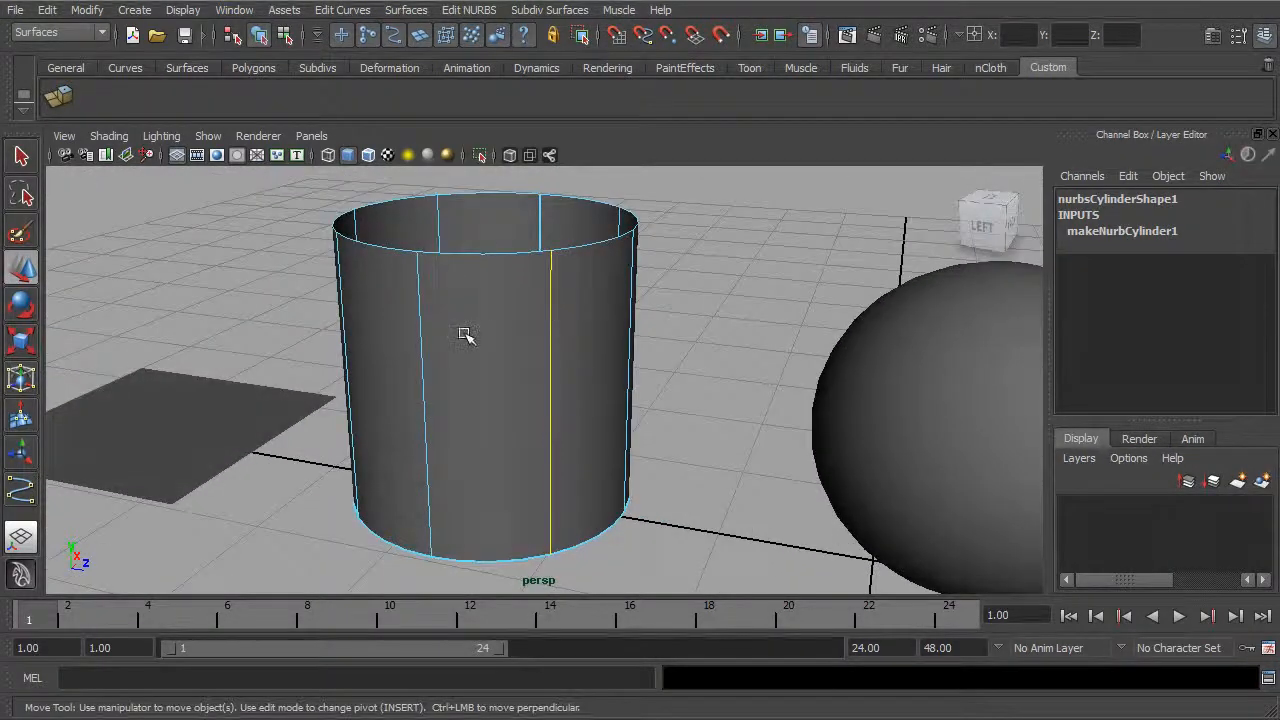
left_click_drag(550, 337, 523, 318)
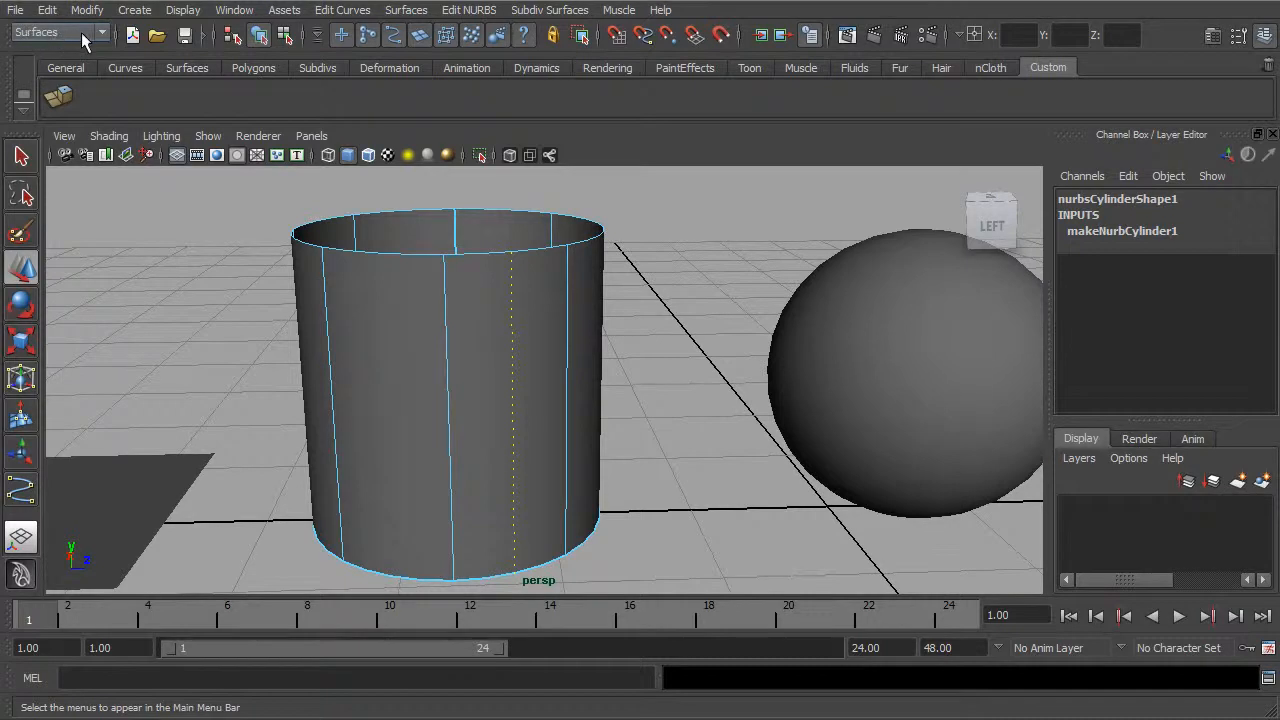
left_click(469, 10)
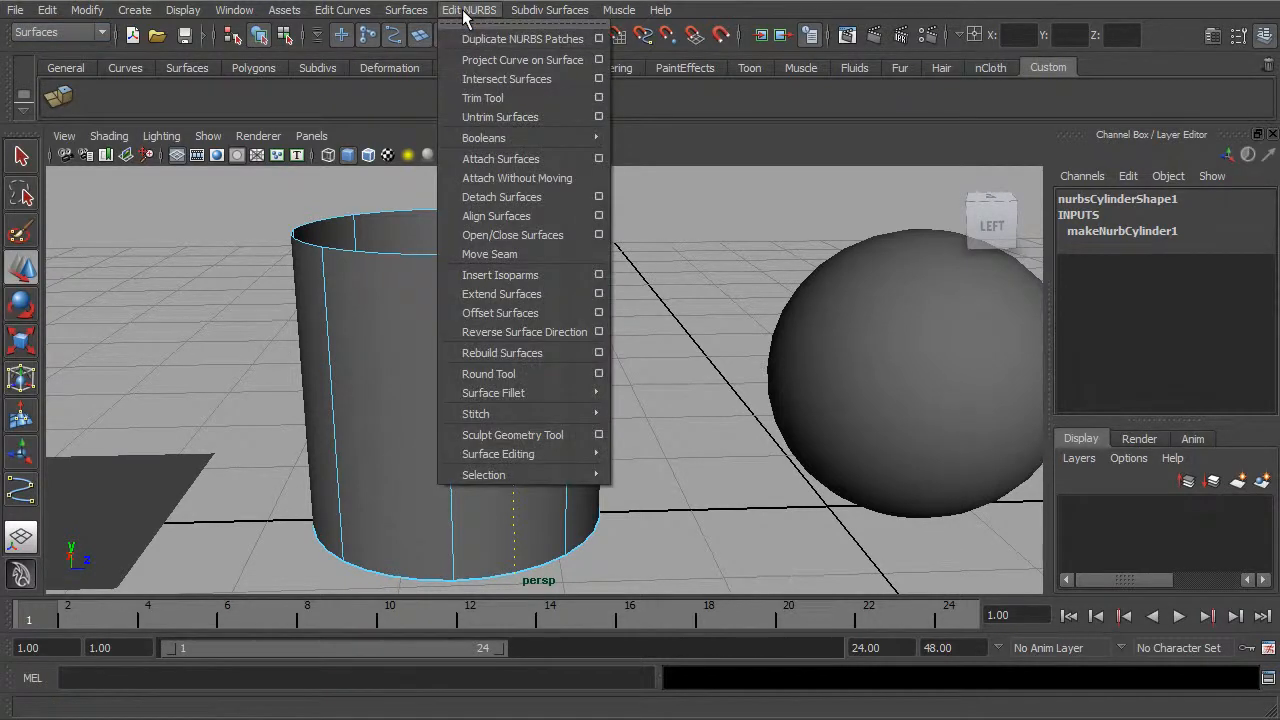
left_click(540, 275)
left_click_drag(590, 370, 475, 272, "alt")
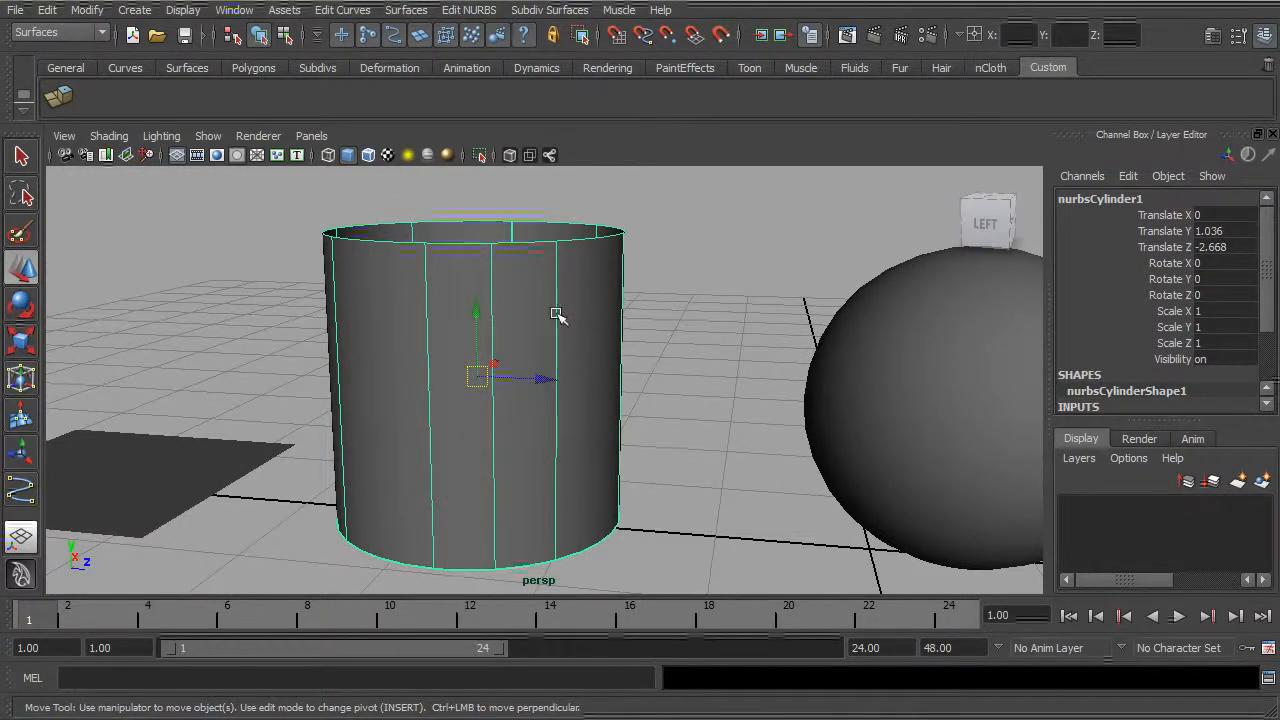
Step: Undo the isoparm insertion on the cylinder and clear the isoparm selection
key("ctrl+z")
left_click_drag(542, 320, 663, 380, "alt")
key("f")
left_click(663, 357)
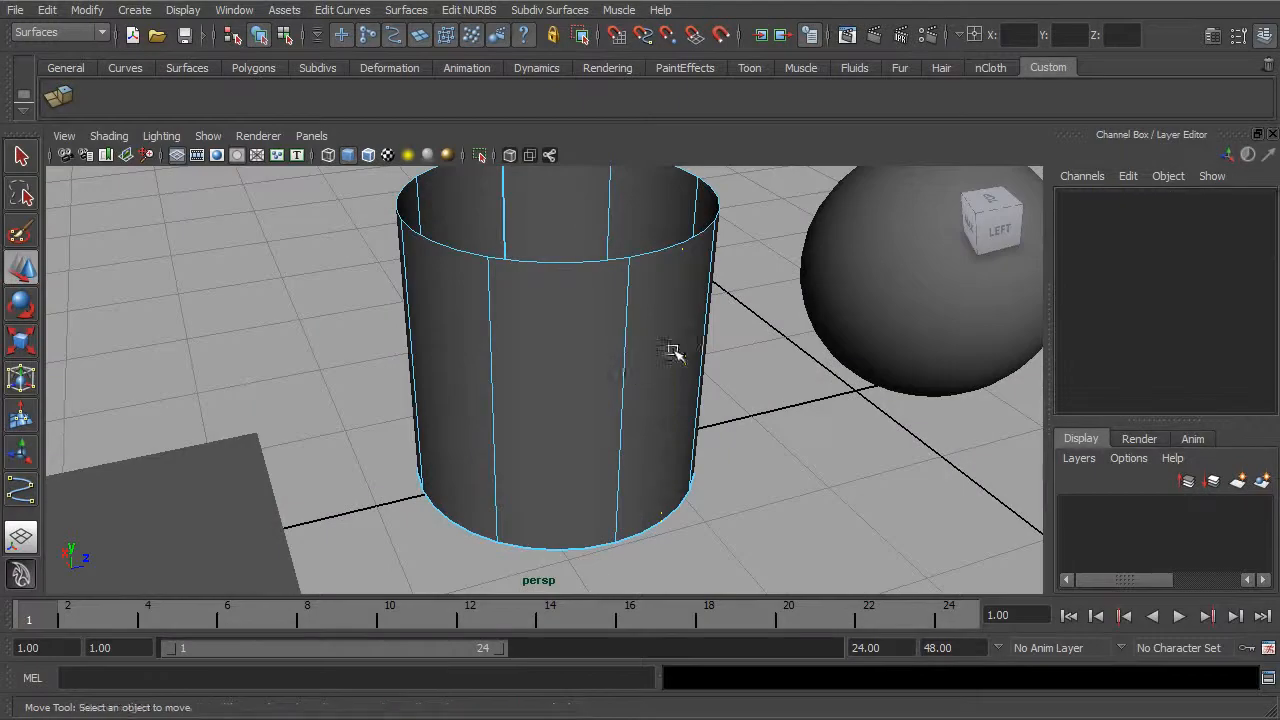
left_click_drag(503, 374, 537, 363, "alt")
Step: Switch the cylinder to hull selection so its hull cage is displayed
right_click(562, 300)
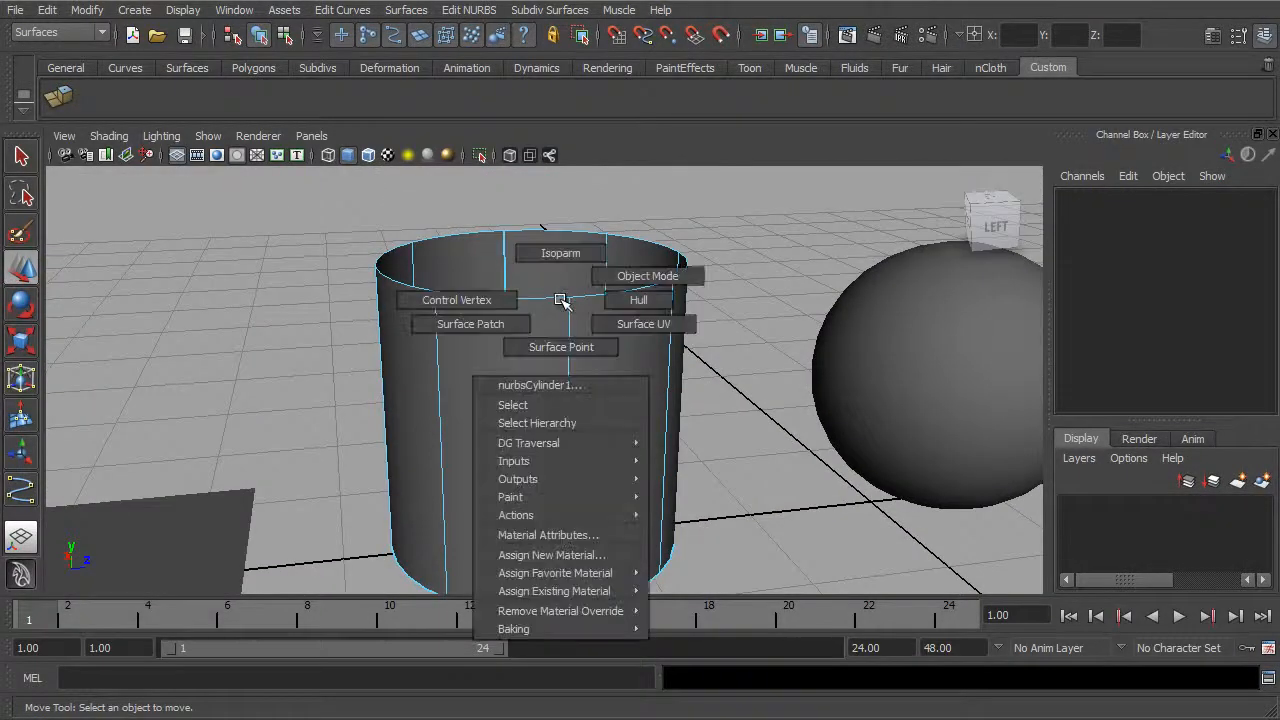
left_click(633, 301)
left_click_drag(634, 297, 630, 340, "alt")
left_click_drag(330, 310, 303, 266, "alt")
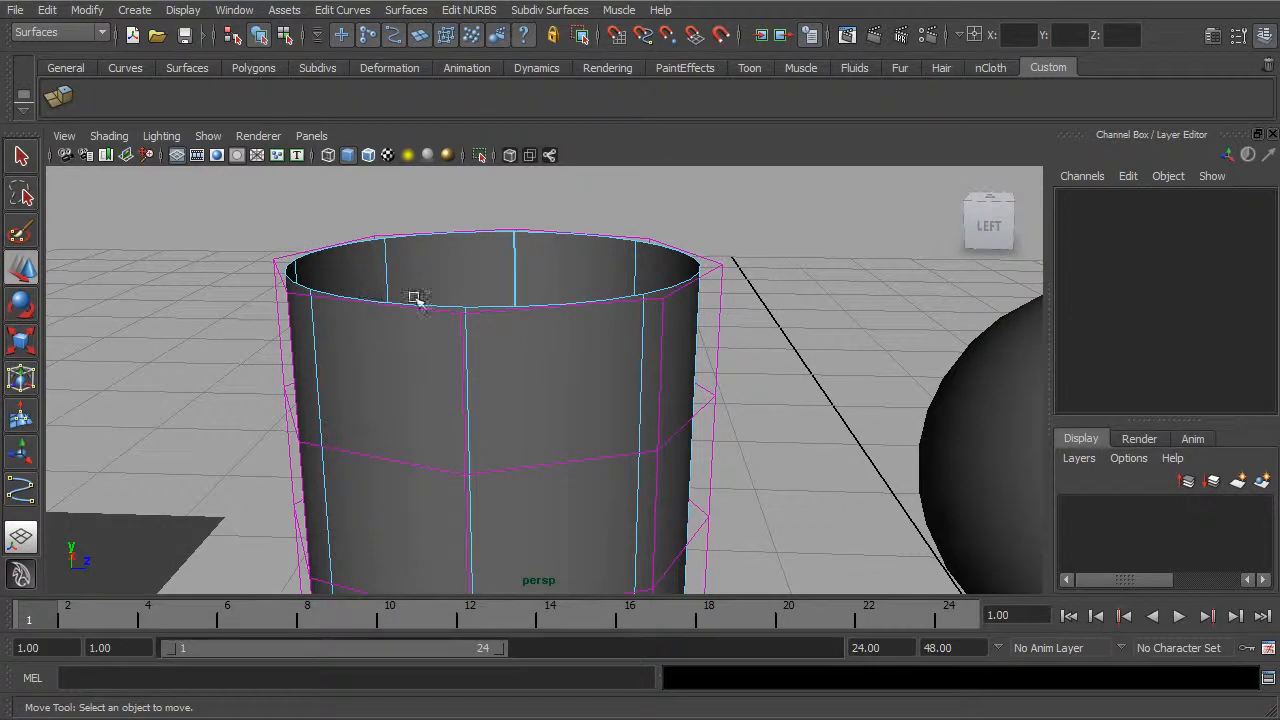
Step: Select the hull ring around the cylinder's upper rim and try moving it, undoing each move
left_click_drag(557, 318, 628, 305, "alt")
left_click(617, 311)
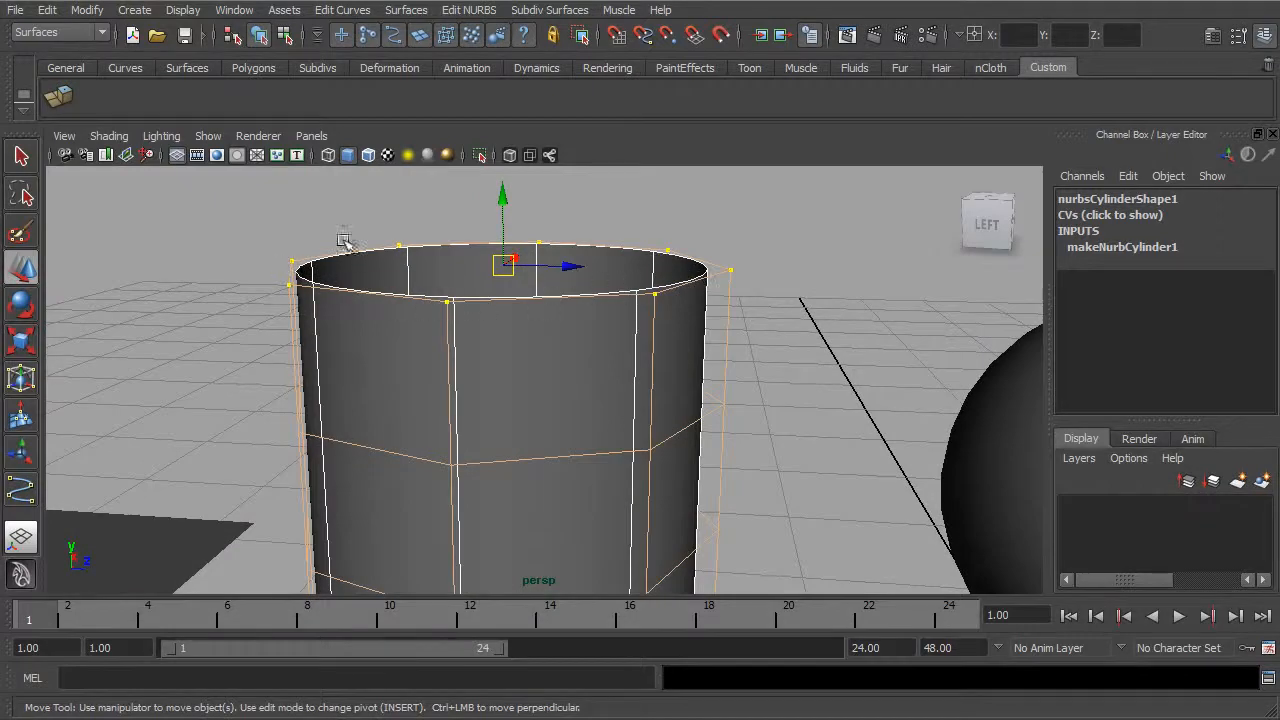
left_click_drag(505, 264, 537, 246)
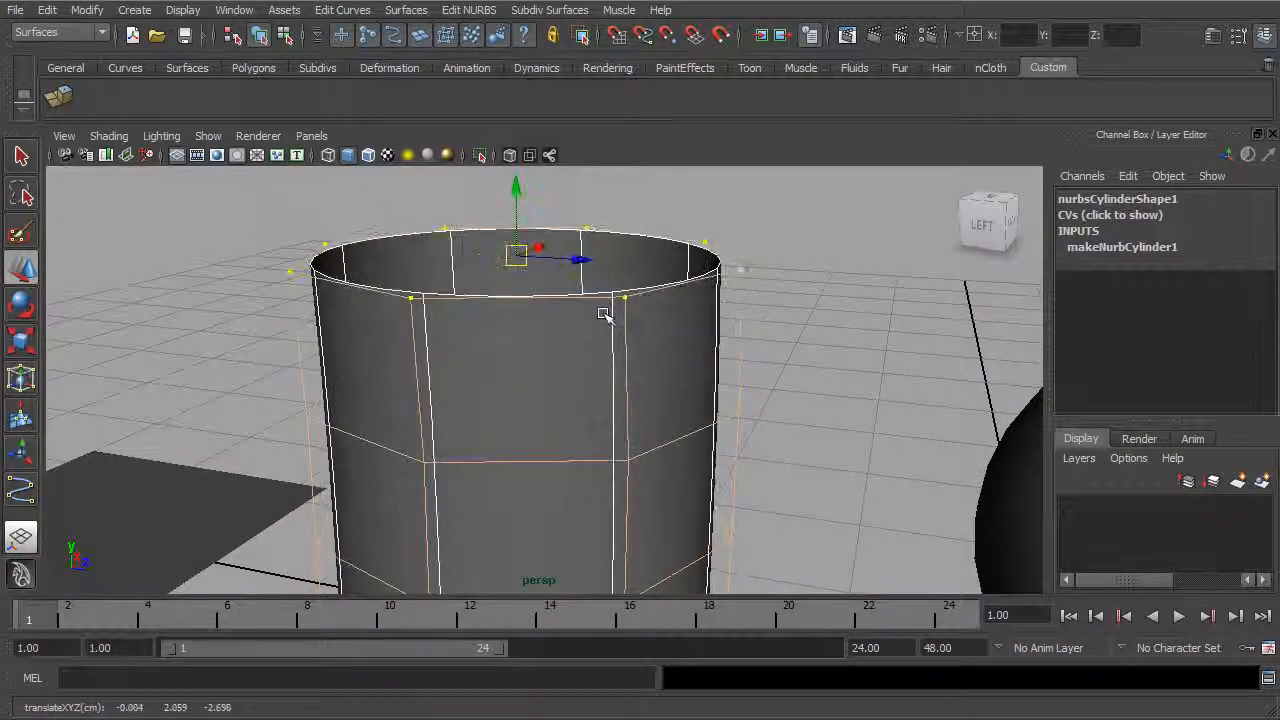
key("ctrl+z")
right_click_drag(591, 340, 545, 341)
left_click_drag(575, 358, 583, 343, "alt")
left_click_drag(792, 304, 766, 341, "alt")
left_click_drag(548, 251, 486, 264)
key("ctrl+z")
Step: Select a vertical hull on the cylinder's side wall and try moving it along Z, undoing the move
right_click_drag(628, 342, 676, 340)
left_click_drag(676, 340, 757, 251, "alt")
left_click(624, 375)
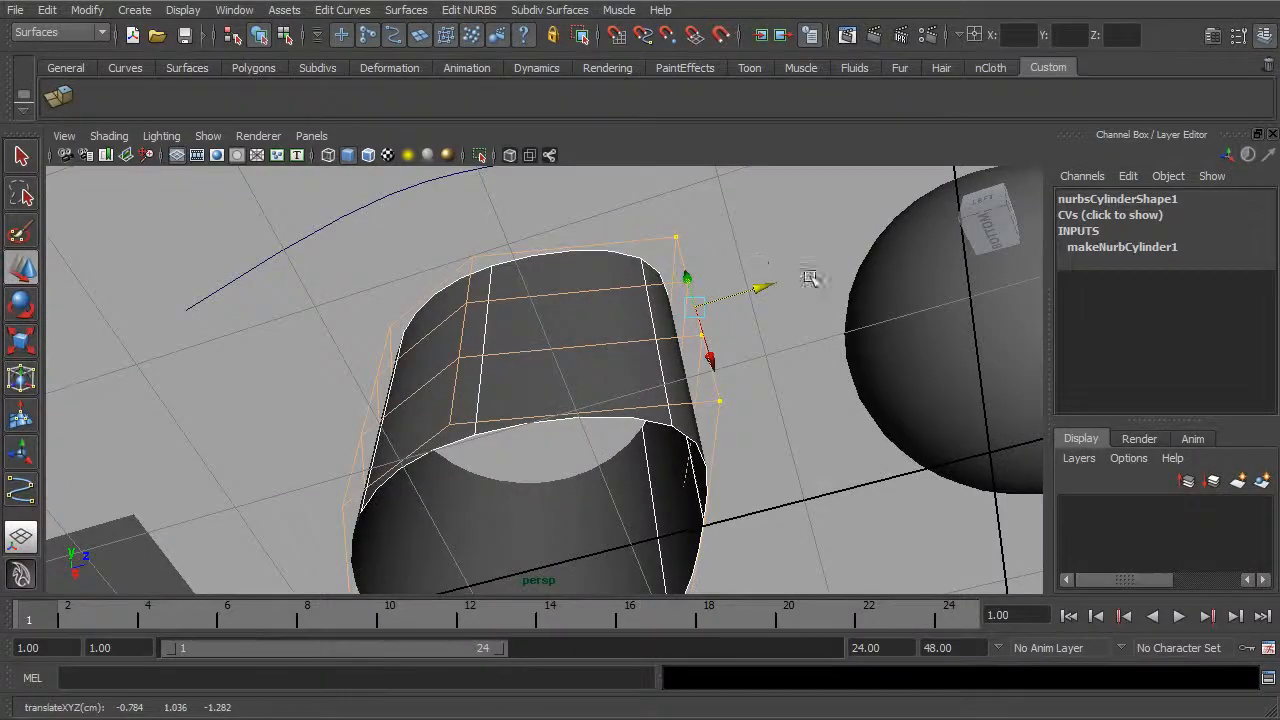
key("ctrl+z")
left_click_drag(662, 325, 712, 389, "alt")
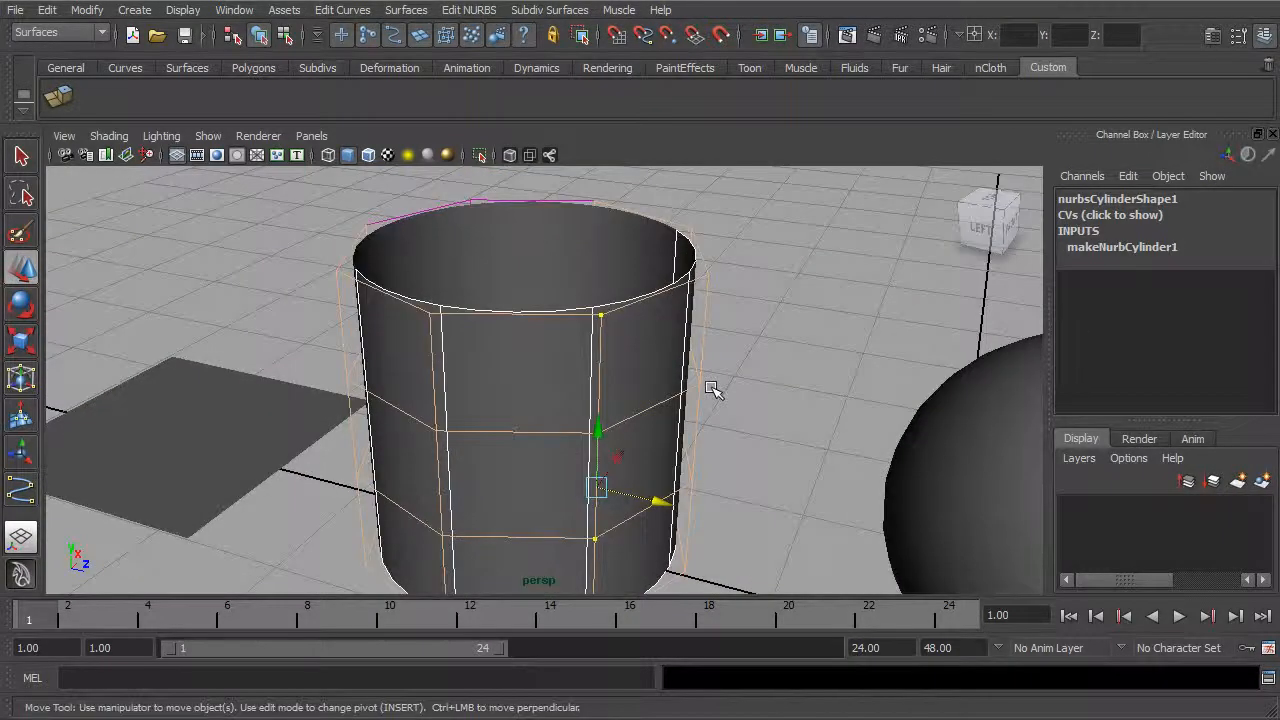
left_click_drag(616, 376, 647, 393, "alt")
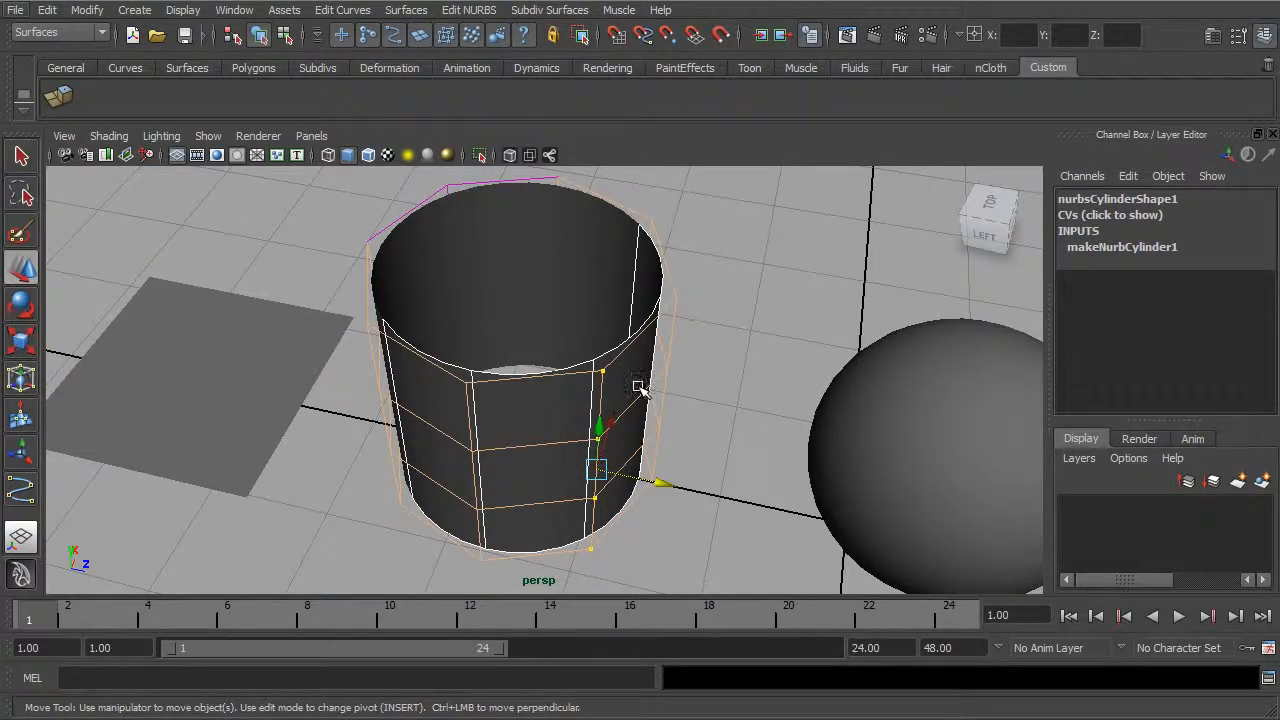
mouse_move(670, 393)
left_mouse_down("alt")
mouse_move(717, 366)
mouse_move(694, 346)
mouse_move(683, 380)
mouse_move(664, 372)
left_mouse_up("alt")
Step: Return to object selection and select the NURBS sphere
left_click(259, 35)
left_click(643, 363)
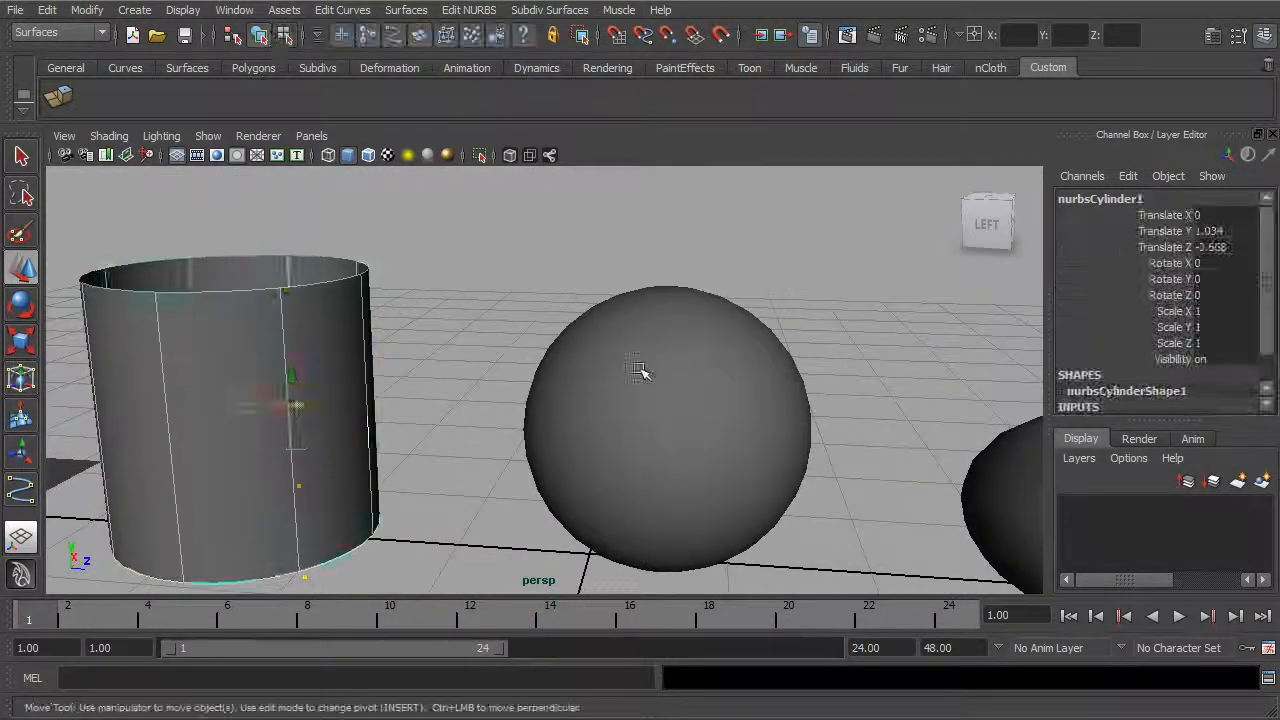
middle_click_drag(789, 412, 770, 382, "alt")
right_click_drag(818, 390, 692, 376, "alt")
left_click_drag(692, 376, 700, 405, "alt")
Step: Examine how the isoparms run around the sphere and converge at its pole
middle_click_drag(712, 402, 586, 371, "alt")
right_click_drag(586, 371, 628, 373, "alt")
middle_click_drag(628, 373, 637, 413, "alt")
right_click_drag(637, 413, 700, 432, "alt")
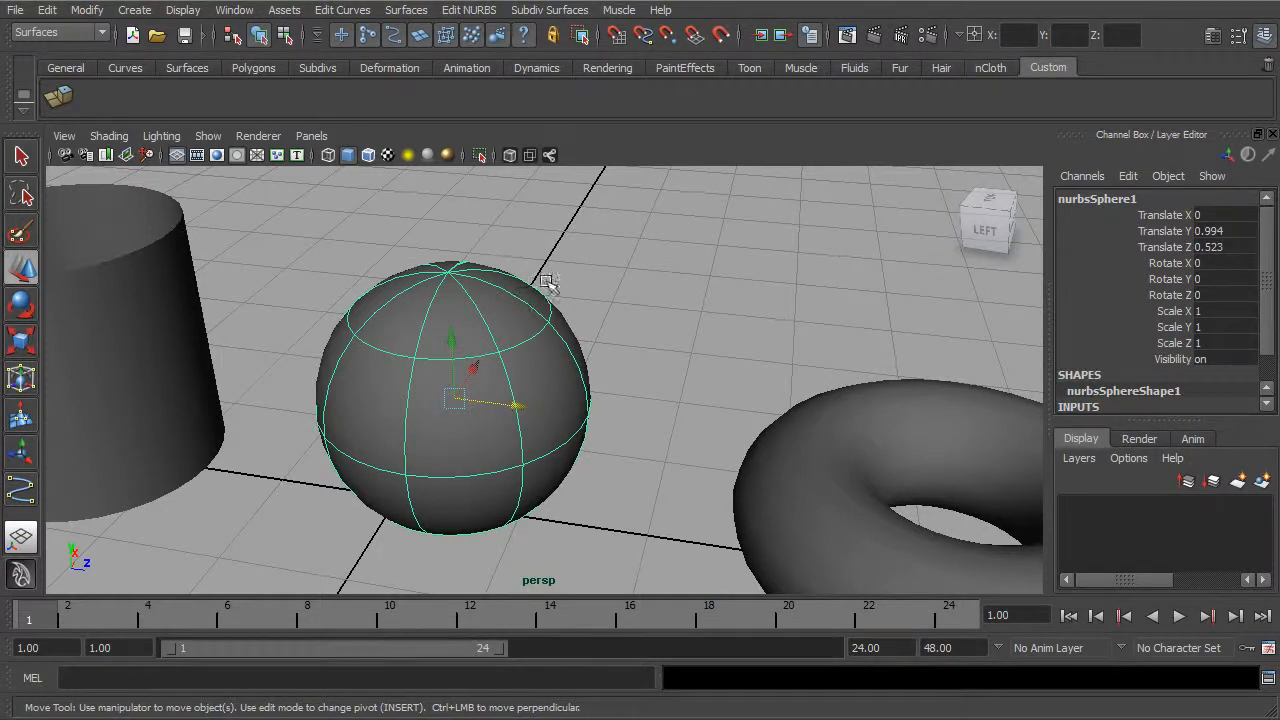
left_click_drag(569, 360, 520, 343, "alt")
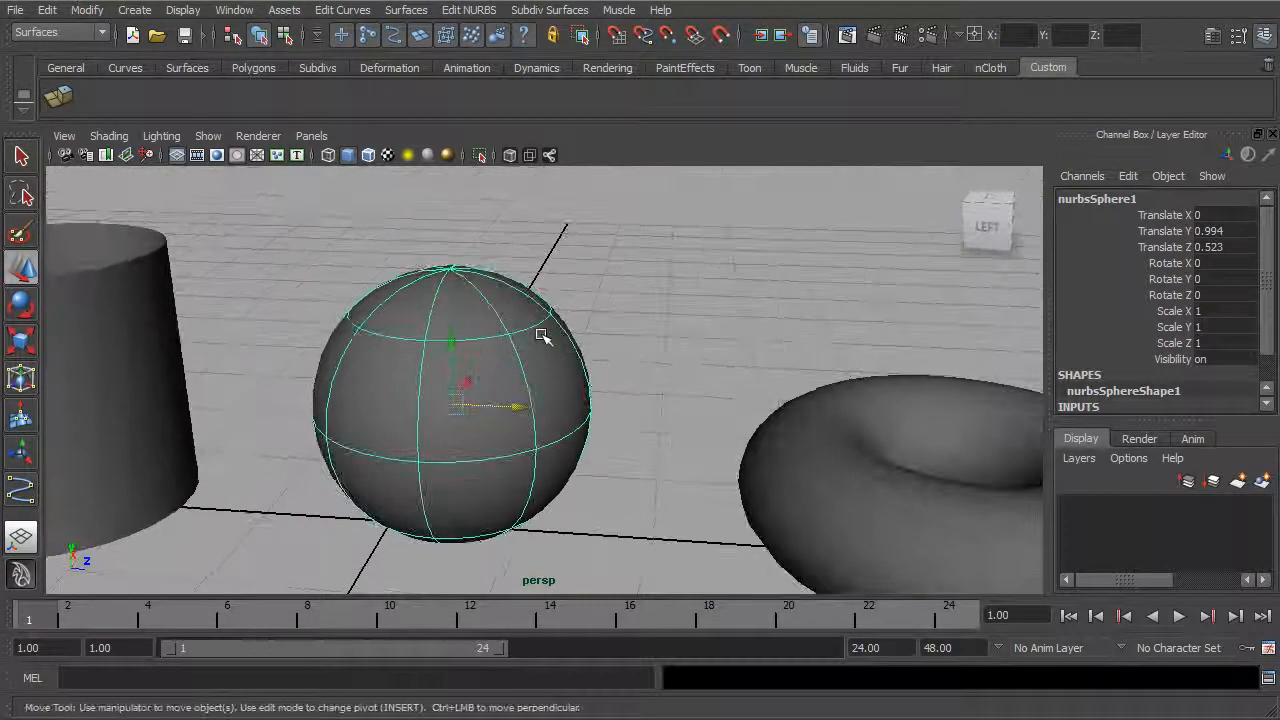
middle_click_drag(530, 342, 574, 343, "alt")
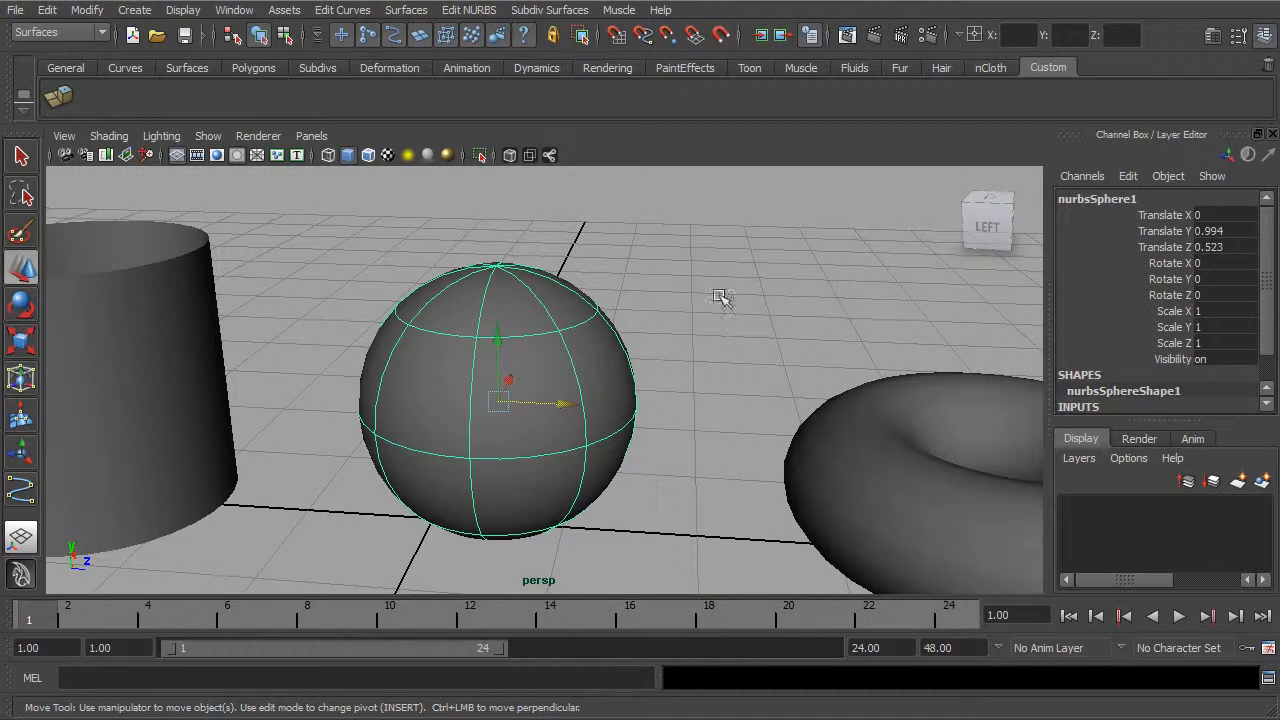
right_click_drag(594, 277, 626, 310, "alt")
left_click_drag(678, 343, 664, 344, "alt")
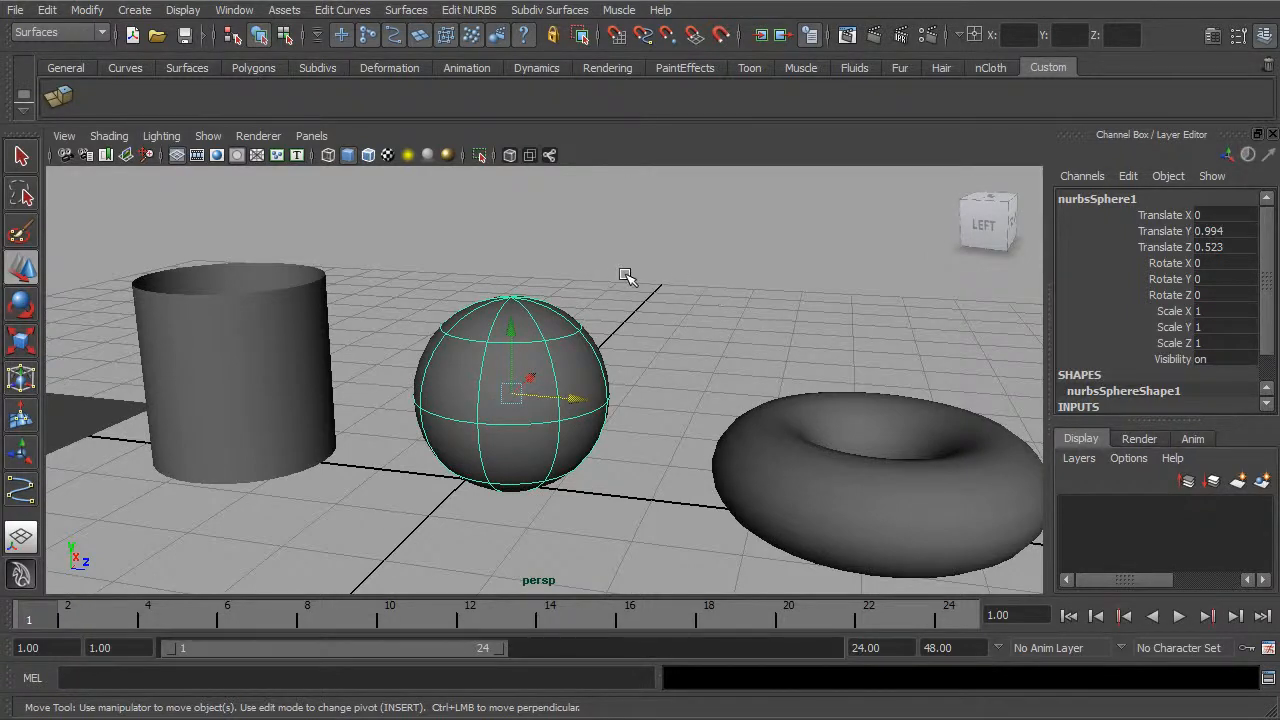
Step: Select the NURBS cylinder and expand its makeNurbCylinder1 construction settings
left_click_drag(618, 277, 478, 347, "alt")
left_click(301, 372)
left_click_drag(578, 294, 534, 358, "alt")
left_click(535, 357)
middle_click_drag(398, 277, 697, 288, "alt")
left_click_drag(697, 288, 614, 286, "alt")
left_click(629, 262)
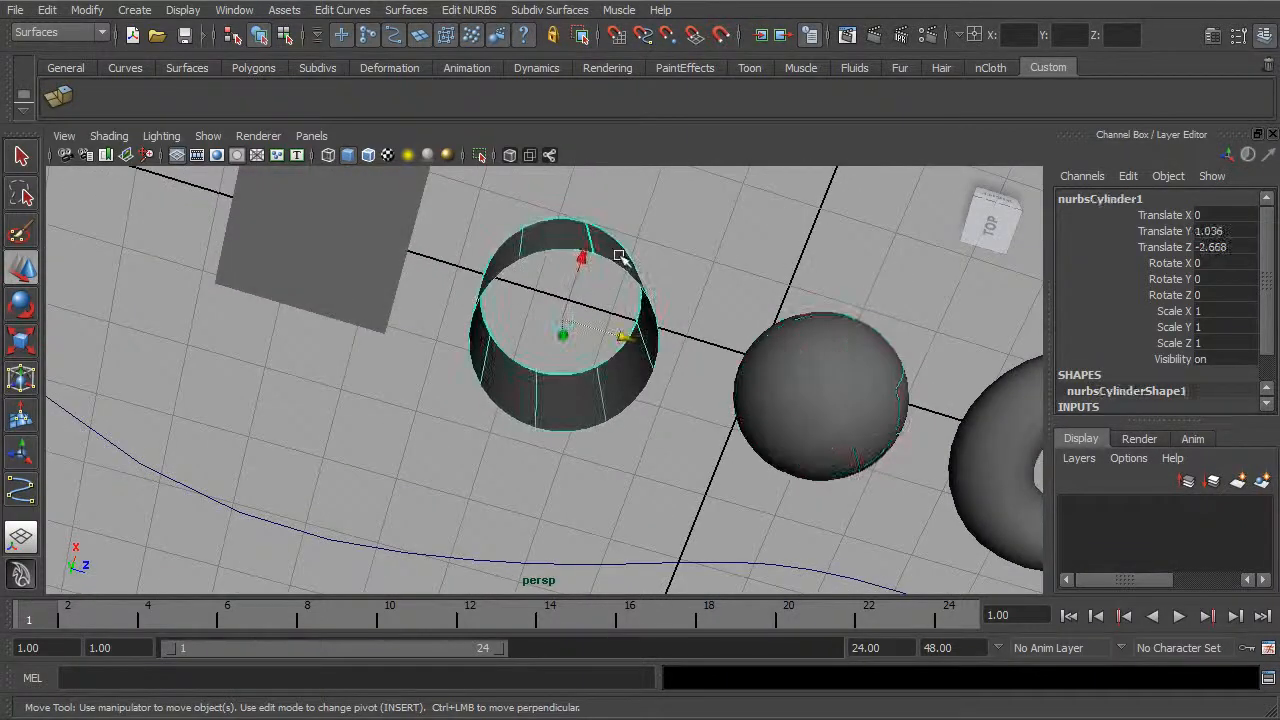
scroll(1265, 318, "down", 2)
left_click(1125, 389)
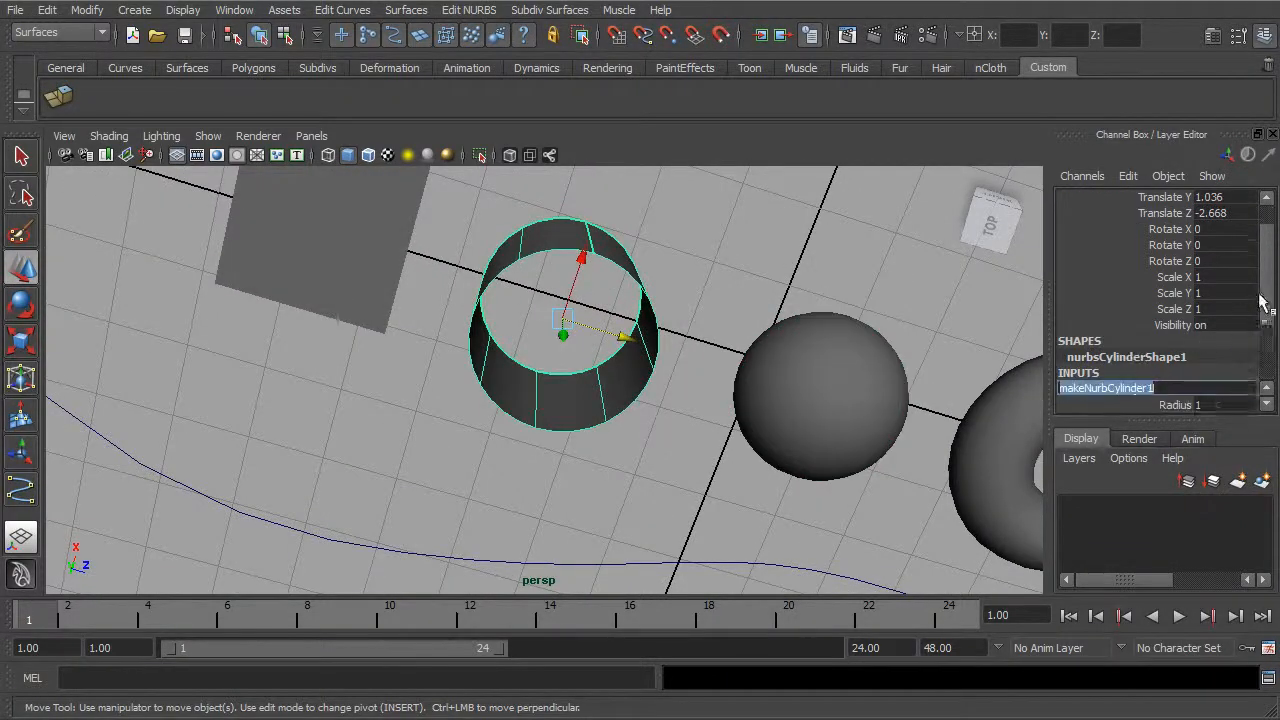
scroll(1260, 306, "down", 3)
Step: Highlight the cylinder's Sections attribute and compare it with the isoparm divisions seen from above
left_click_drag(662, 428, 690, 430, "alt")
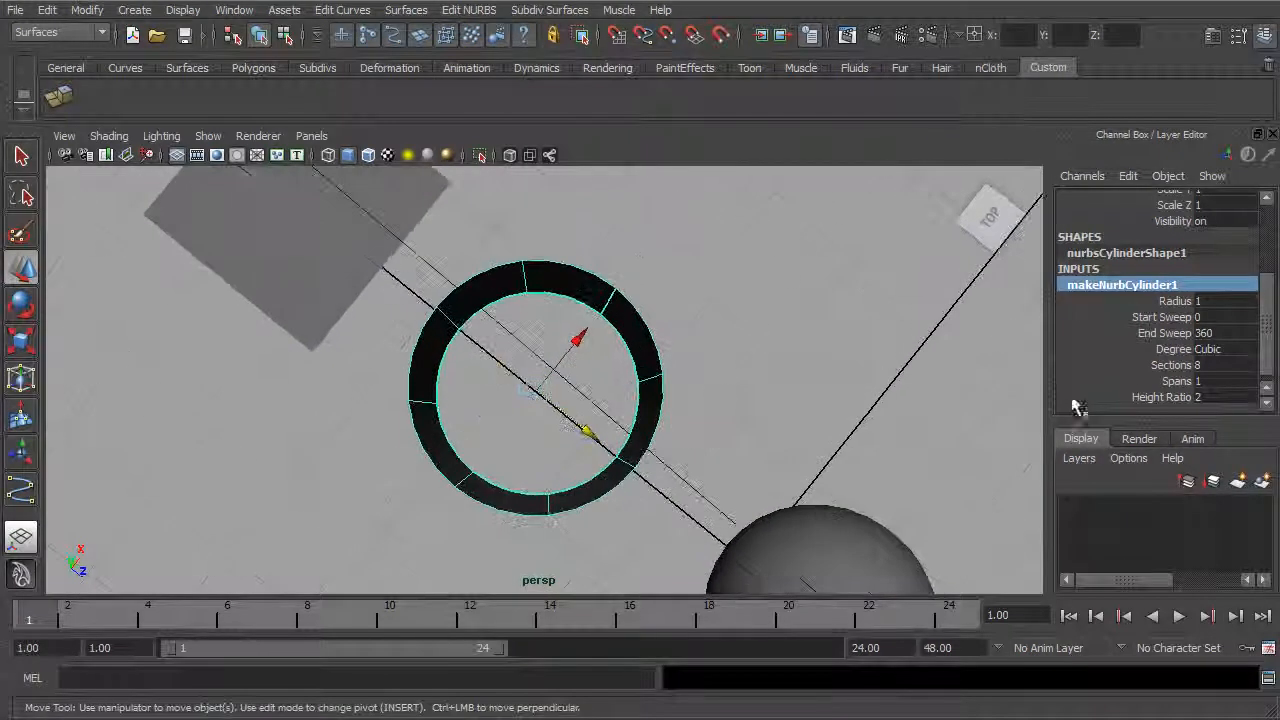
left_click(1170, 365)
mouse_move(949, 359)
middle_mouse_down()
mouse_move(929, 362)
mouse_move(958, 366)
middle_mouse_up()
left_click_drag(799, 331, 660, 286, "alt")
middle_click_drag(660, 286, 674, 314, "alt")
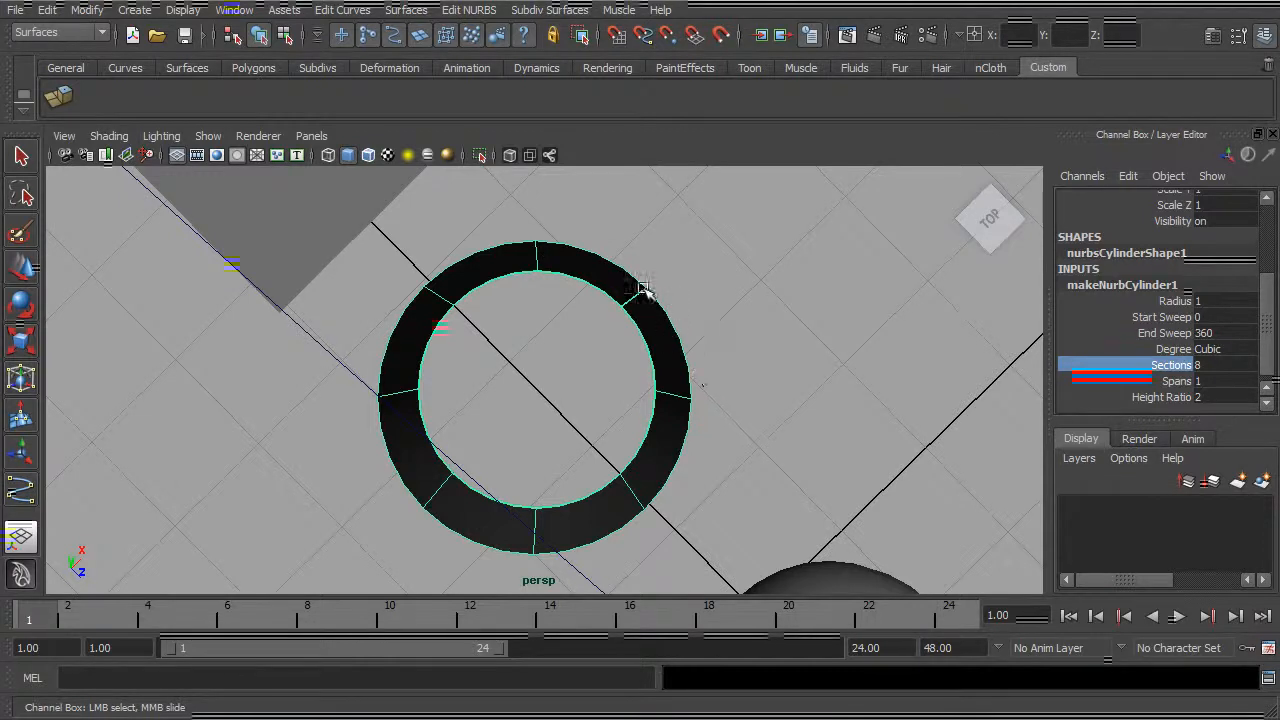
left_click_drag(679, 352, 690, 286, "alt")
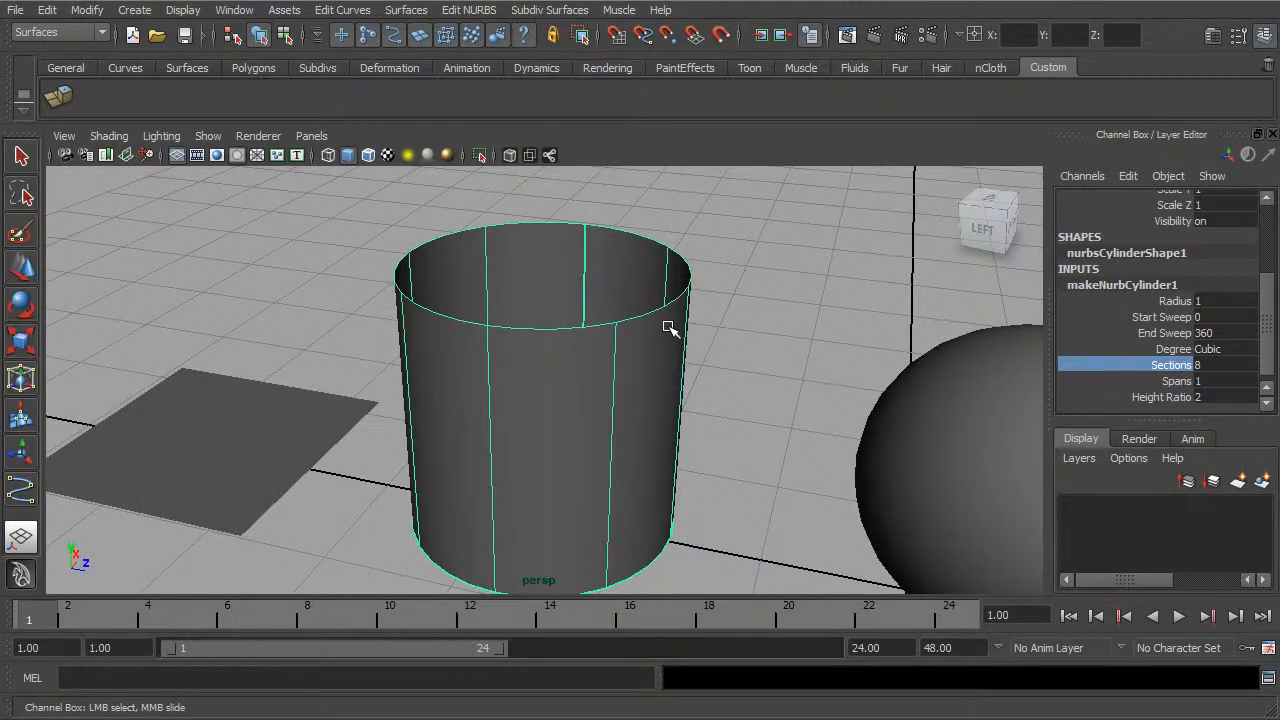
Step: Select the NURBS sphere and activate the Move tool
left_click_drag(714, 373, 728, 341, "alt")
middle_click_drag(808, 374, 666, 359, "alt")
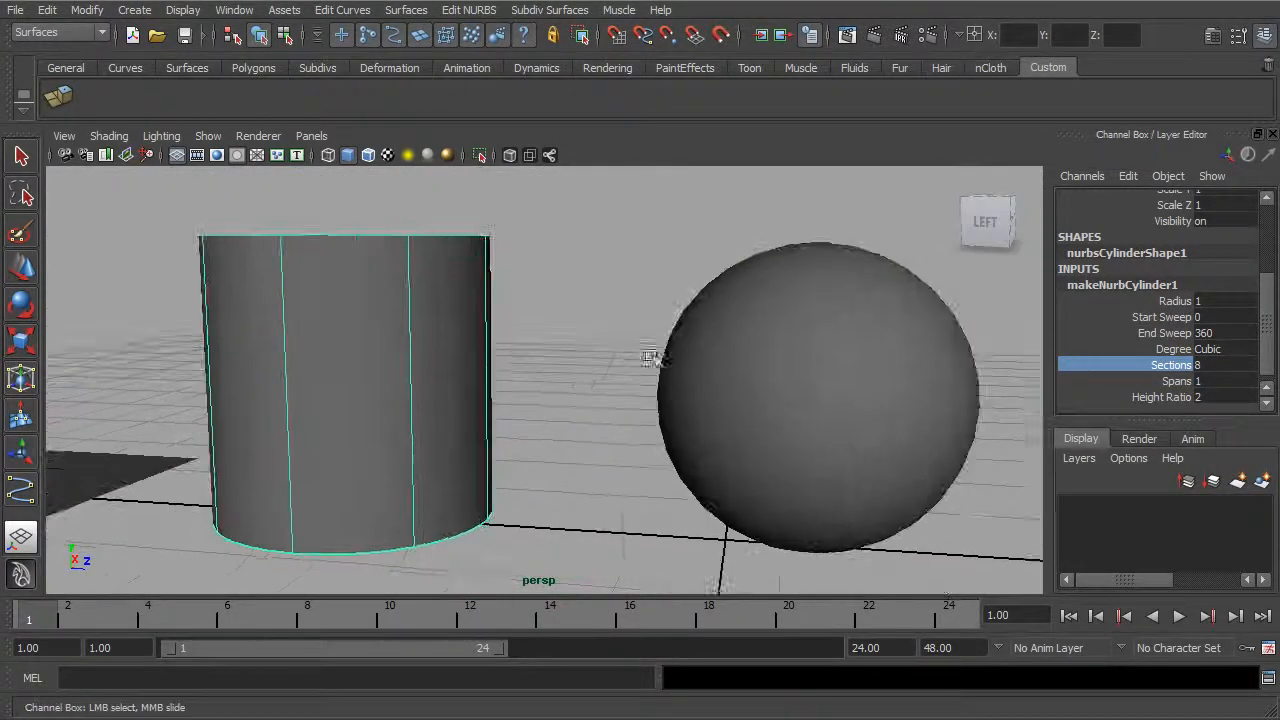
right_click_drag(666, 359, 614, 343, "alt")
left_click_drag(803, 371, 671, 333, "alt")
right_click_drag(671, 333, 666, 371, "alt")
left_click(645, 367)
key("w")
left_click_drag(668, 352, 752, 318, "alt")
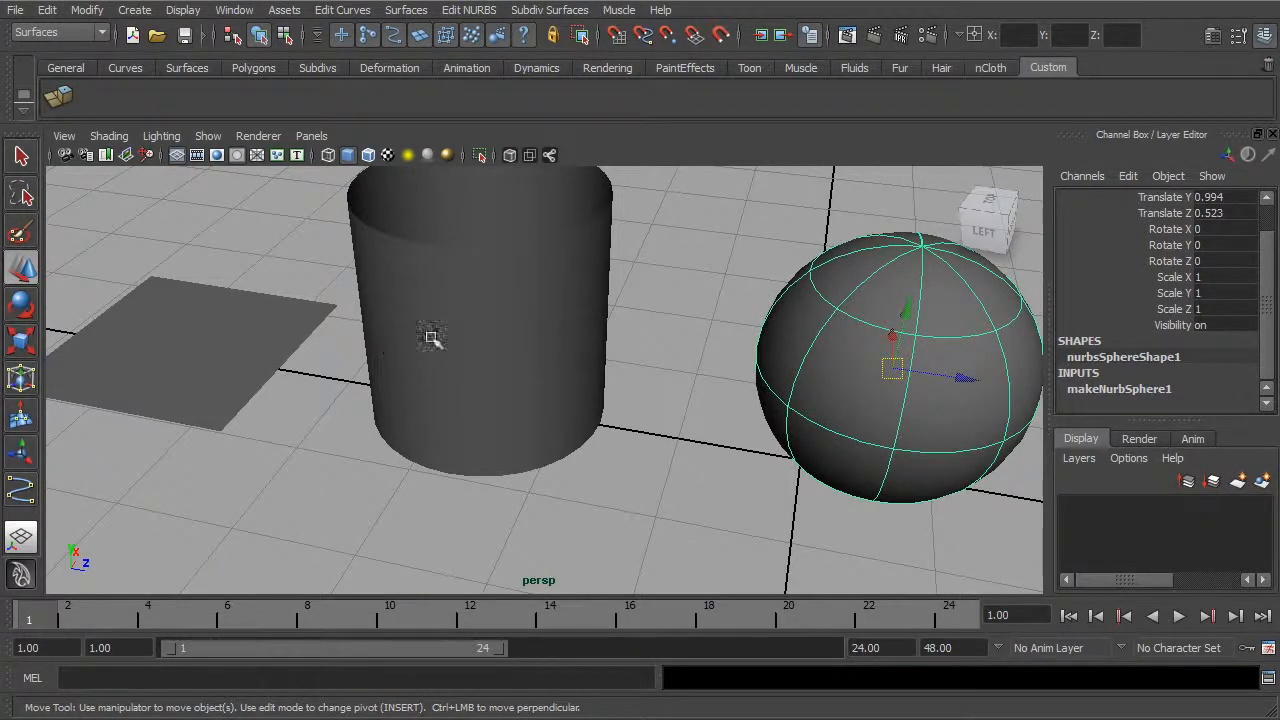
Step: Frame all four primitives and select the NURBS cylinder
middle_click_drag(694, 372, 612, 376, "alt")
right_click_drag(612, 376, 533, 381, "alt")
middle_click_drag(834, 383, 656, 368, "alt")
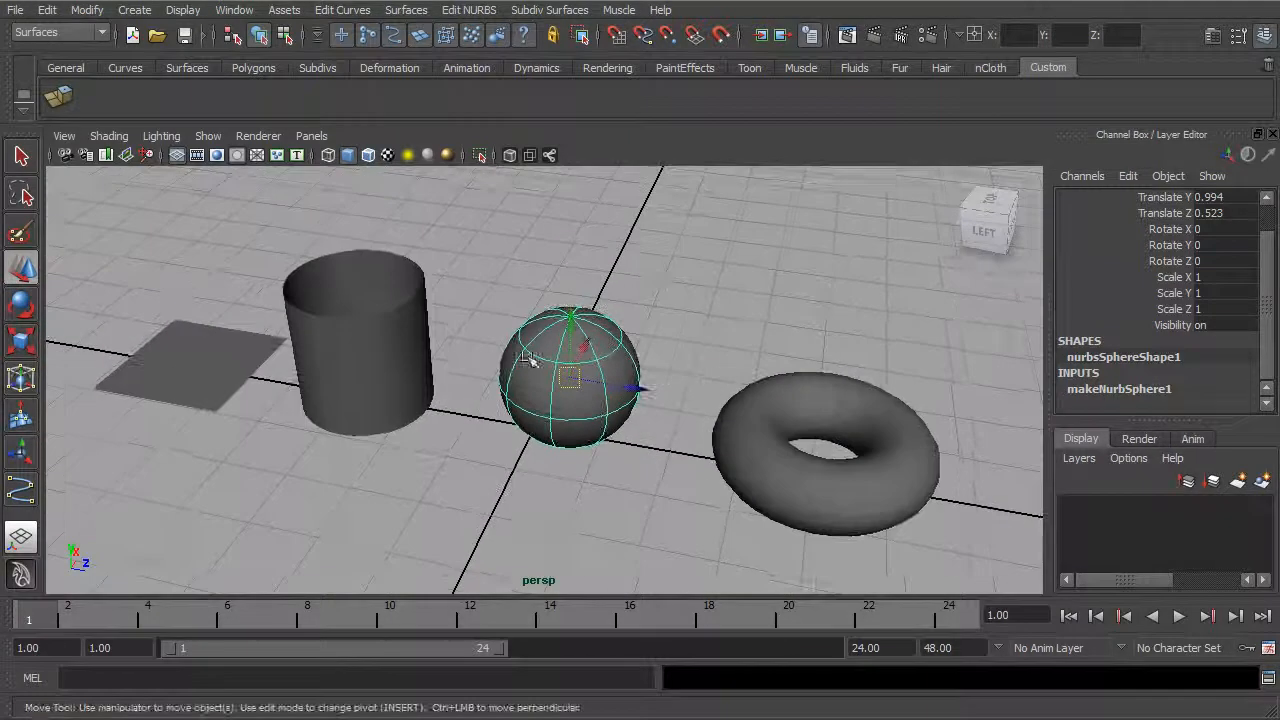
left_click(372, 358)
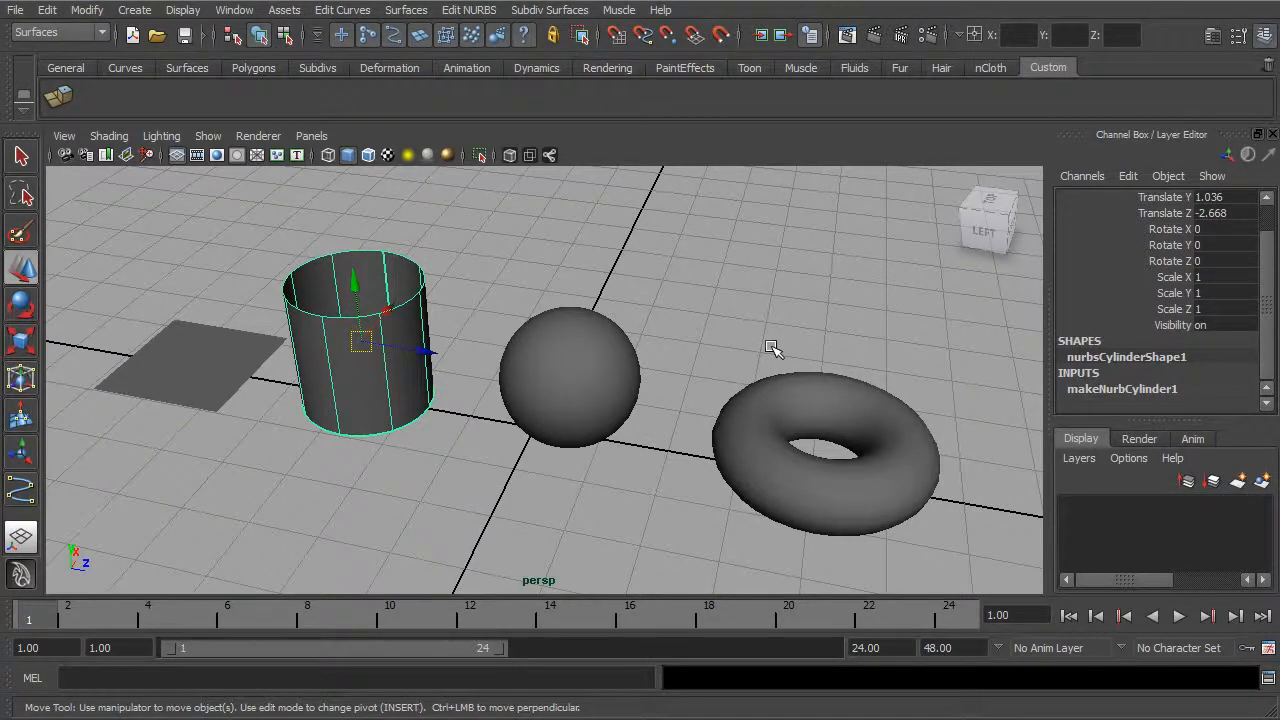
mouse_move(743, 314)
left_mouse_down("alt")
mouse_move(743, 334)
mouse_move(752, 328)
left_mouse_up("alt")
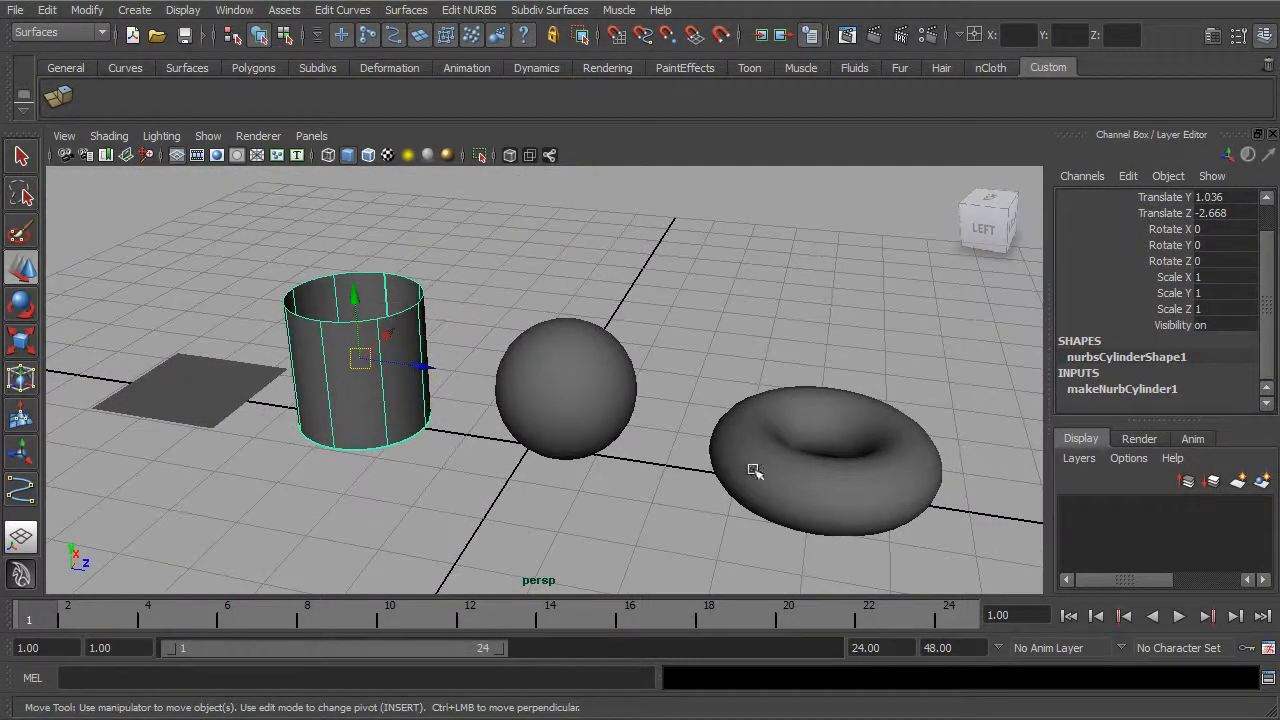
Step: Review the NURBS primitives available for creation and the Interactive Creation option, changing nothing
left_click(143, 12)
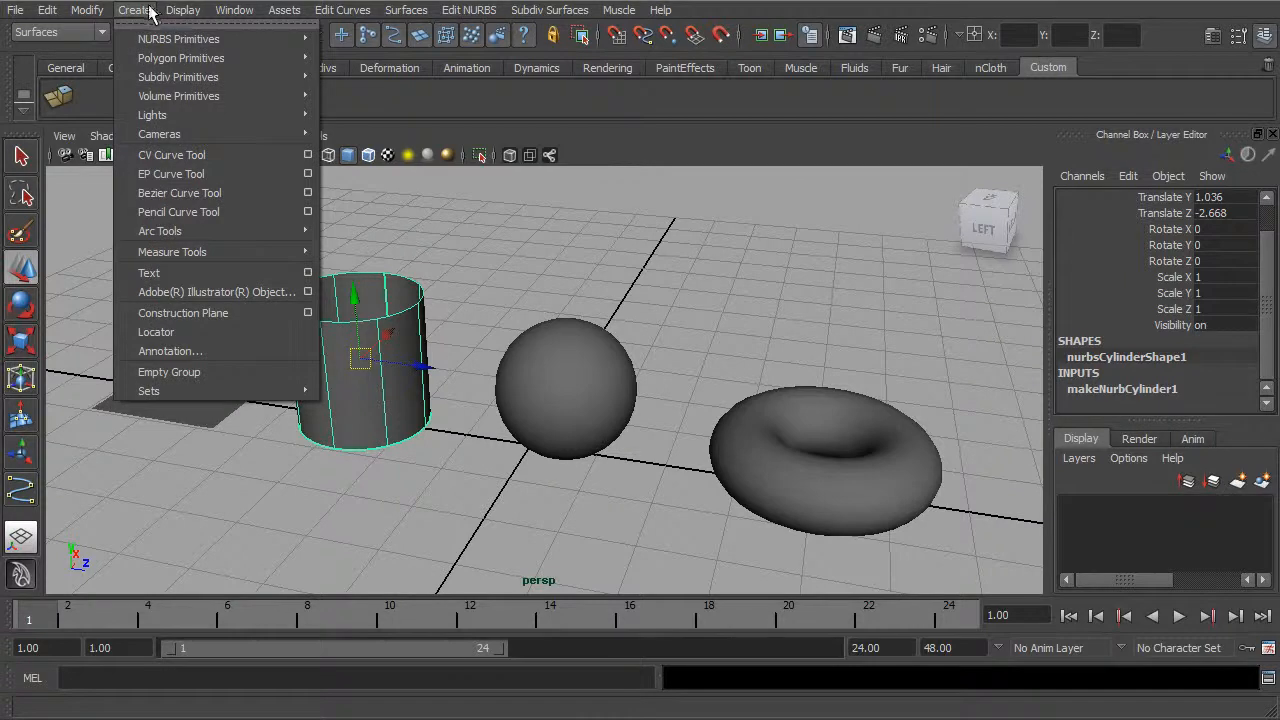
mouse_move(155, 42)
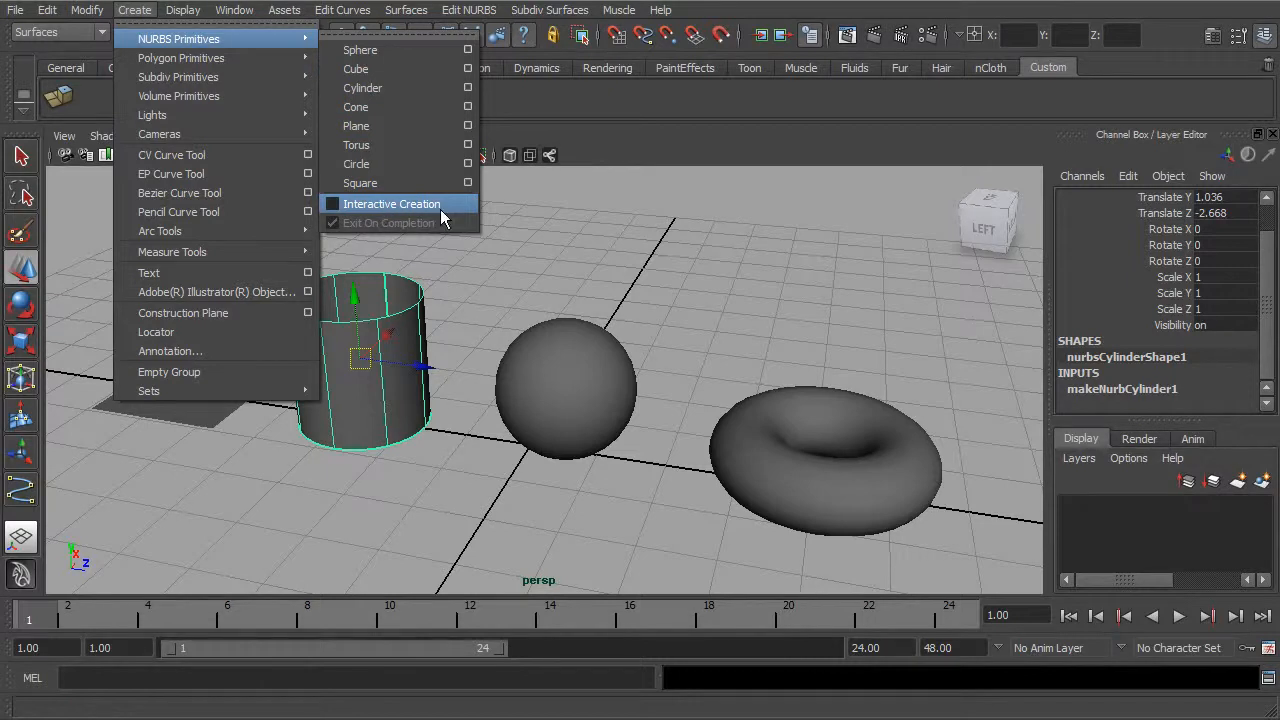
left_click(738, 248)
Step: Select the wavy curve floating above the primitives
left_click_drag(737, 232, 669, 332, "alt")
left_click(665, 287)
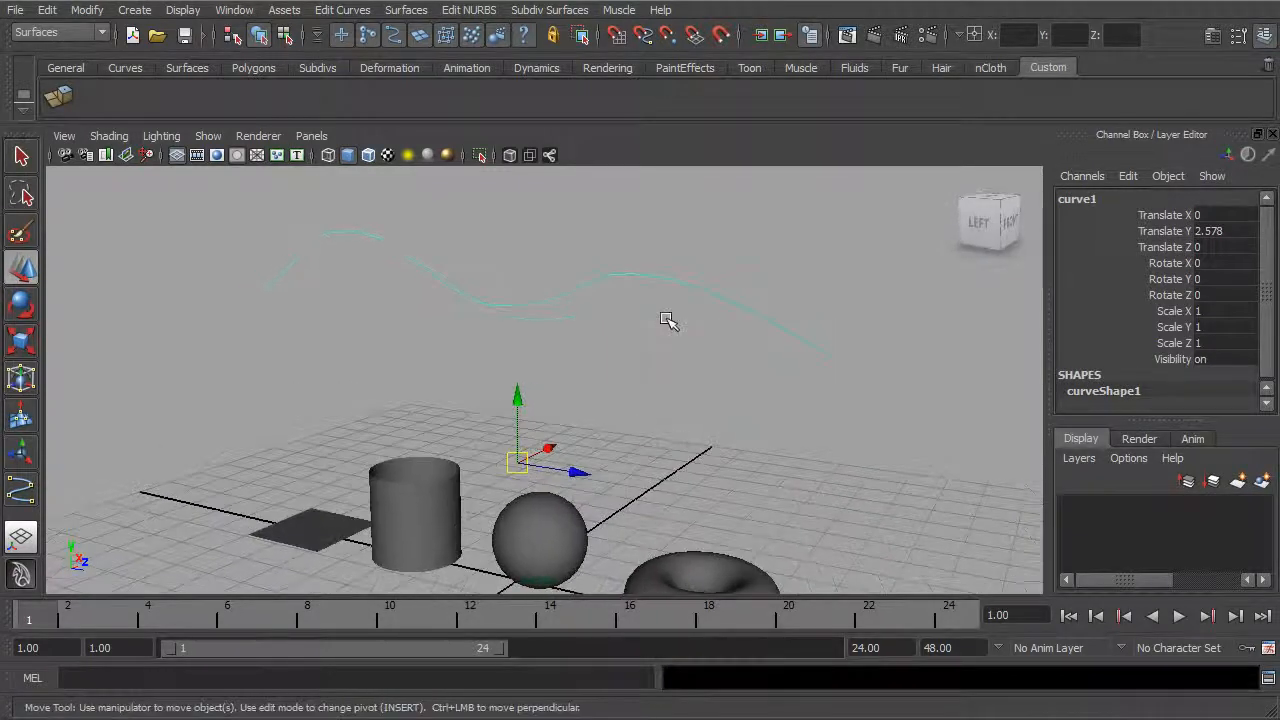
middle_click_drag(669, 332, 696, 358, "alt")
right_click_drag(696, 358, 750, 358, "alt")
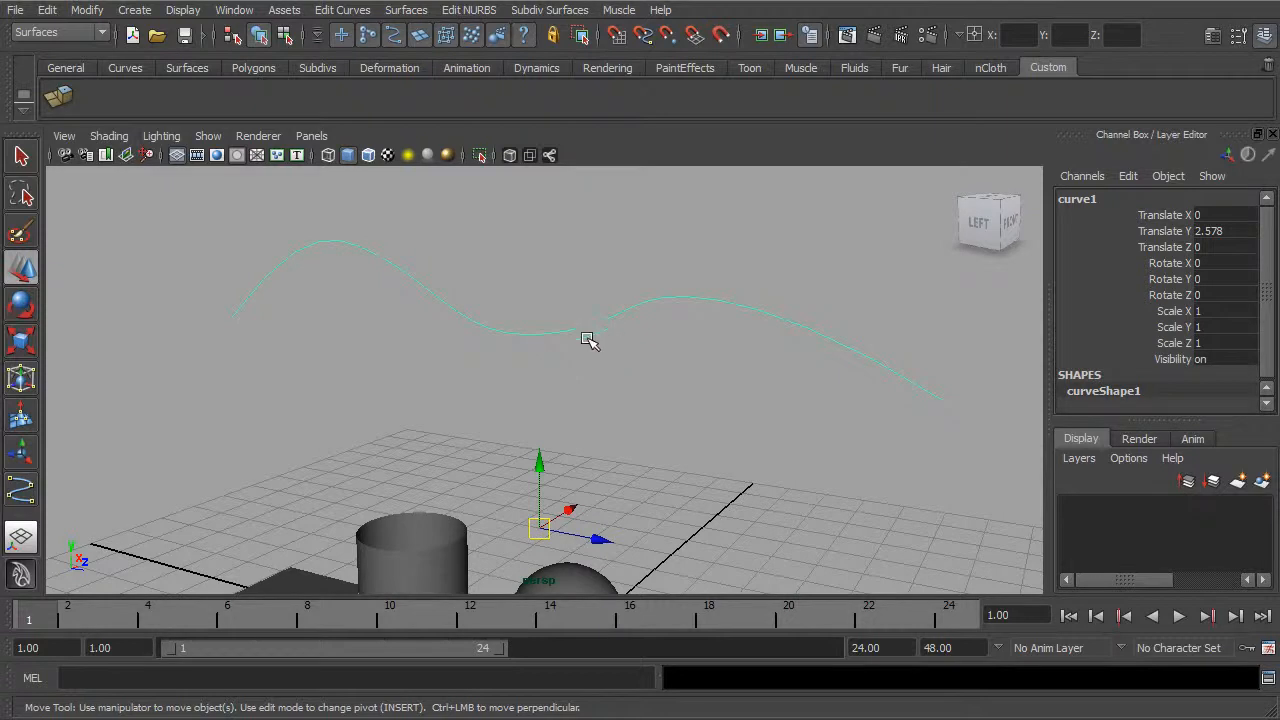
Step: Try moving the curve upward, undo the move and deselect the curve
left_click_drag(540, 528, 553, 489)
key("ctrl+z")
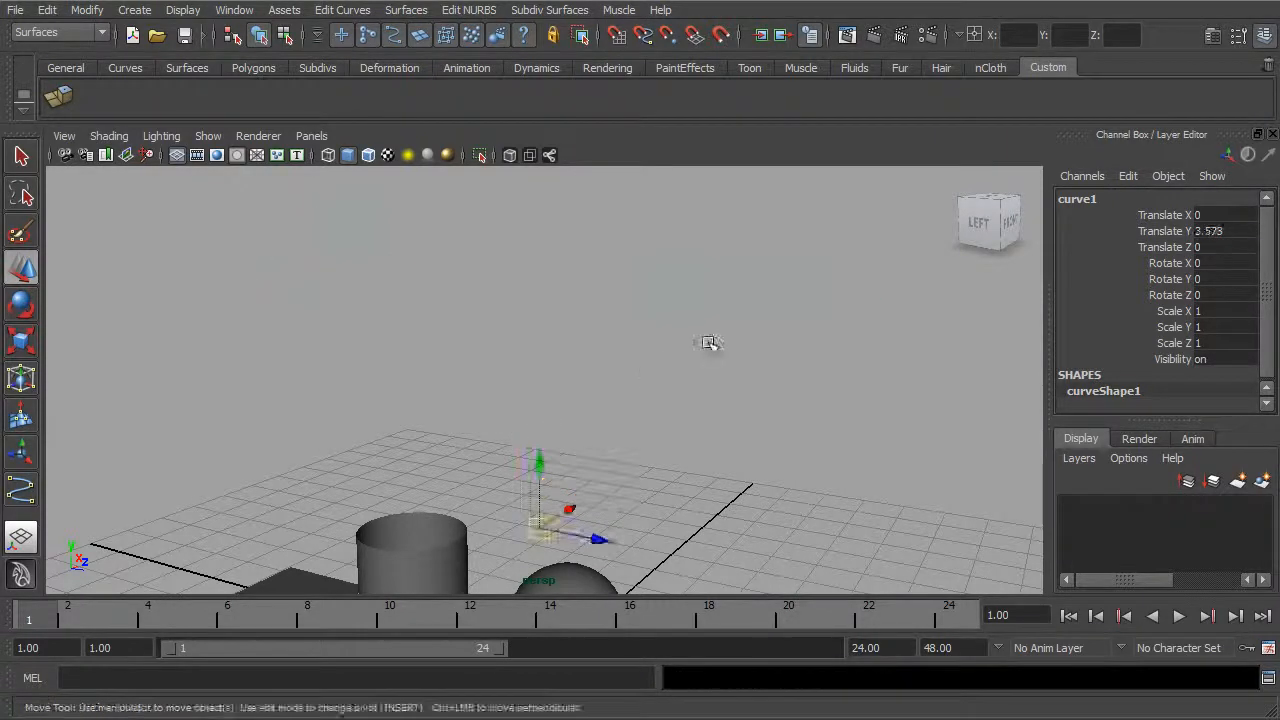
left_click(708, 342)
left_click_drag(743, 294, 546, 323, "alt")
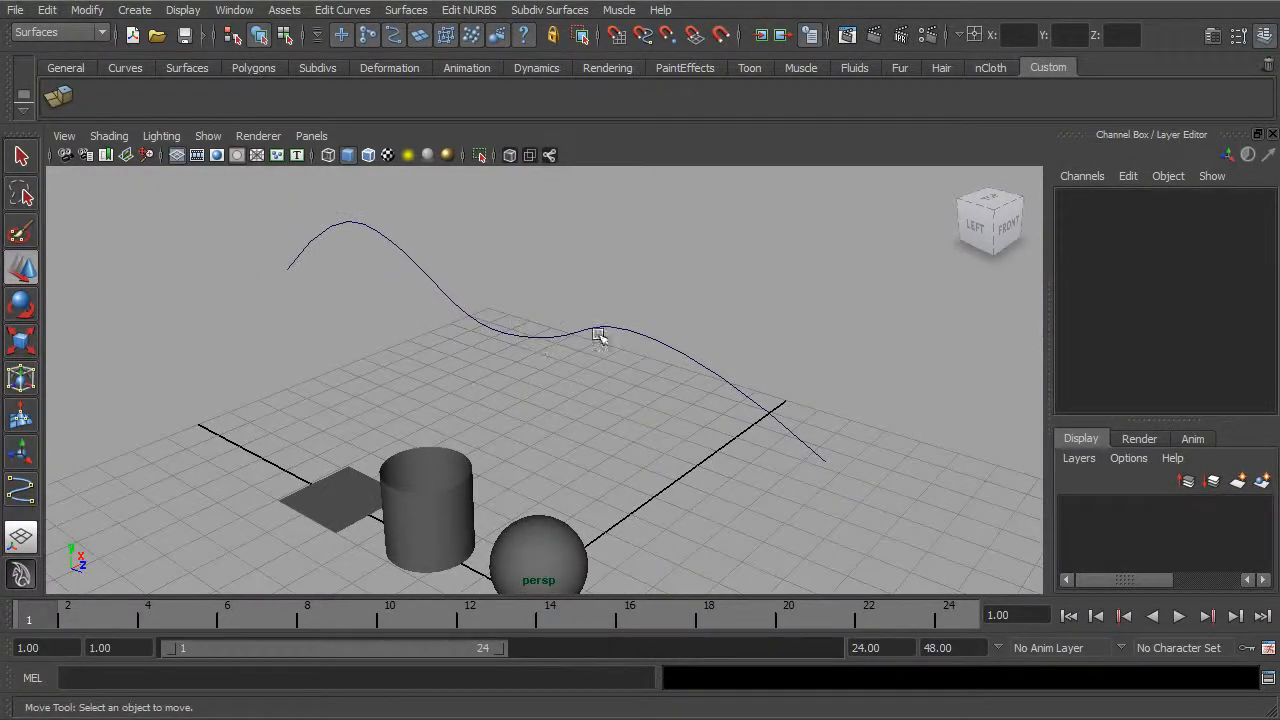
Step: Display the wavy curve's control vertices and select one near its second crest
left_click_drag(651, 343, 696, 406, "alt")
left_click(641, 355)
right_click_drag(641, 355, 576, 360)
left_click_drag(574, 357, 690, 296, "alt")
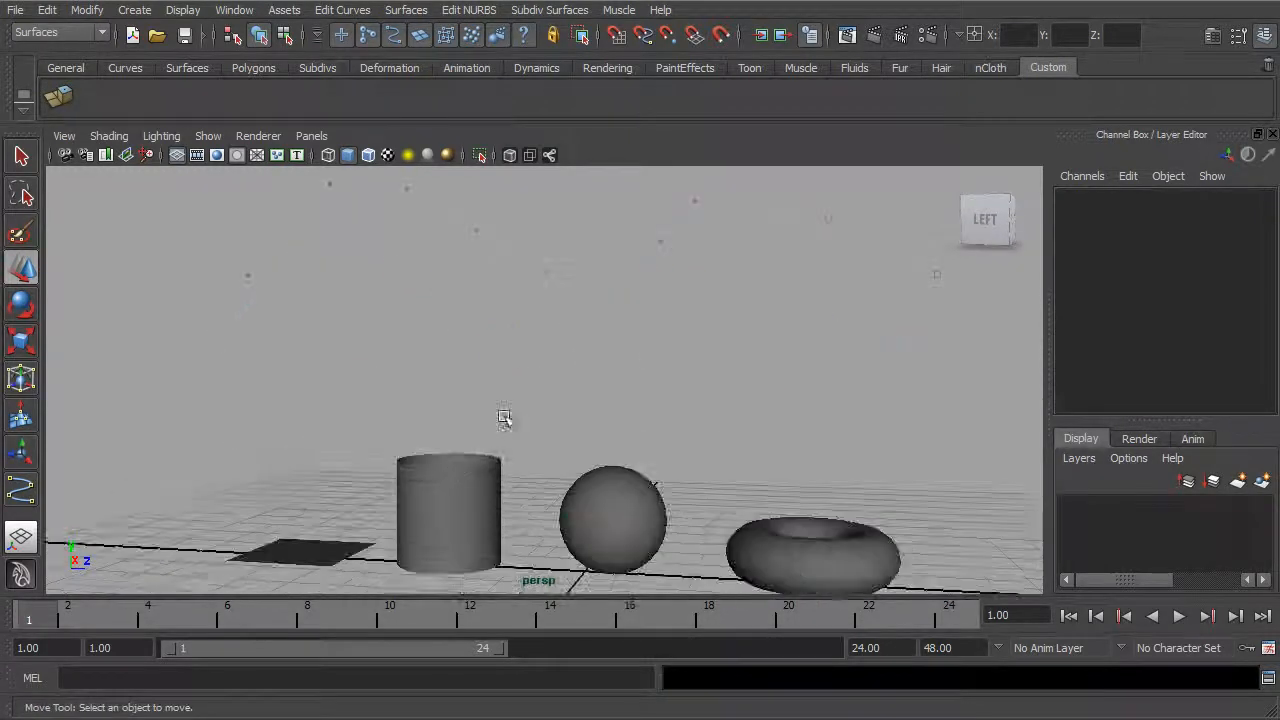
middle_click_drag(622, 342, 592, 413, "alt")
right_click_drag(592, 413, 668, 398, "alt")
left_click_drag(734, 220, 688, 270)
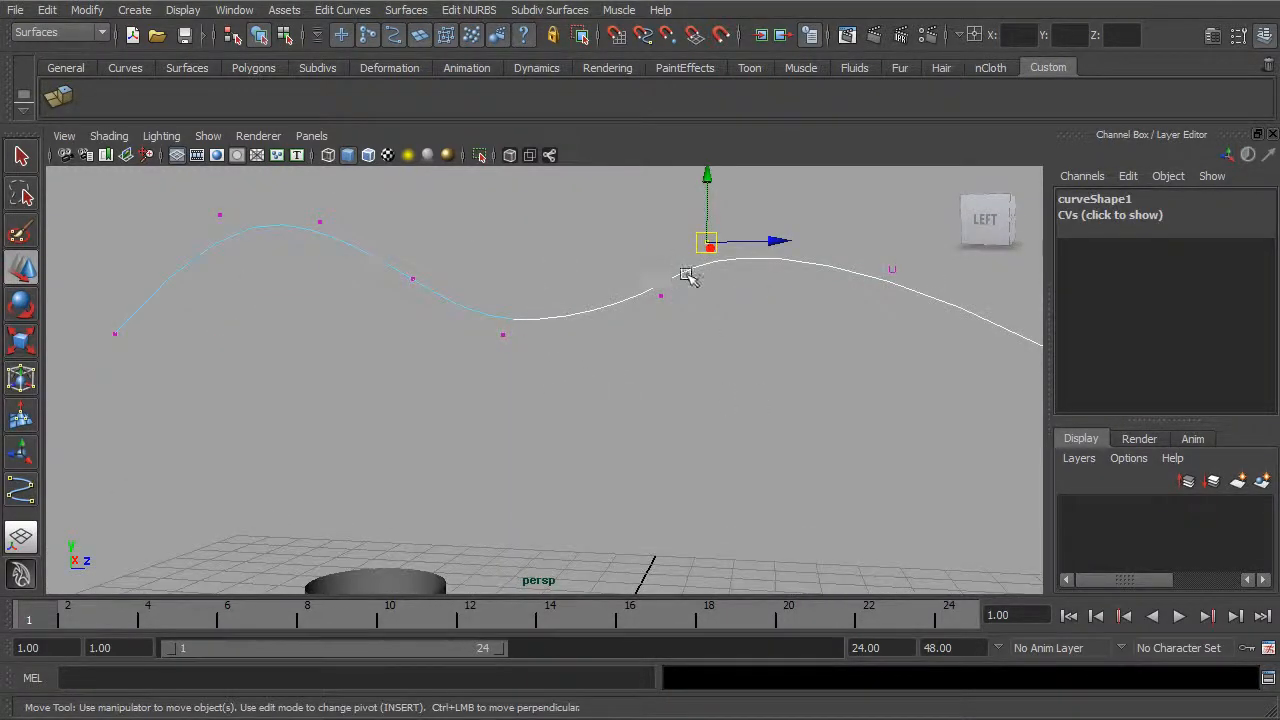
Step: Try moving the control vertices around the curve's second crest and undo the moves
middle_click_drag(686, 277, 644, 312, "alt")
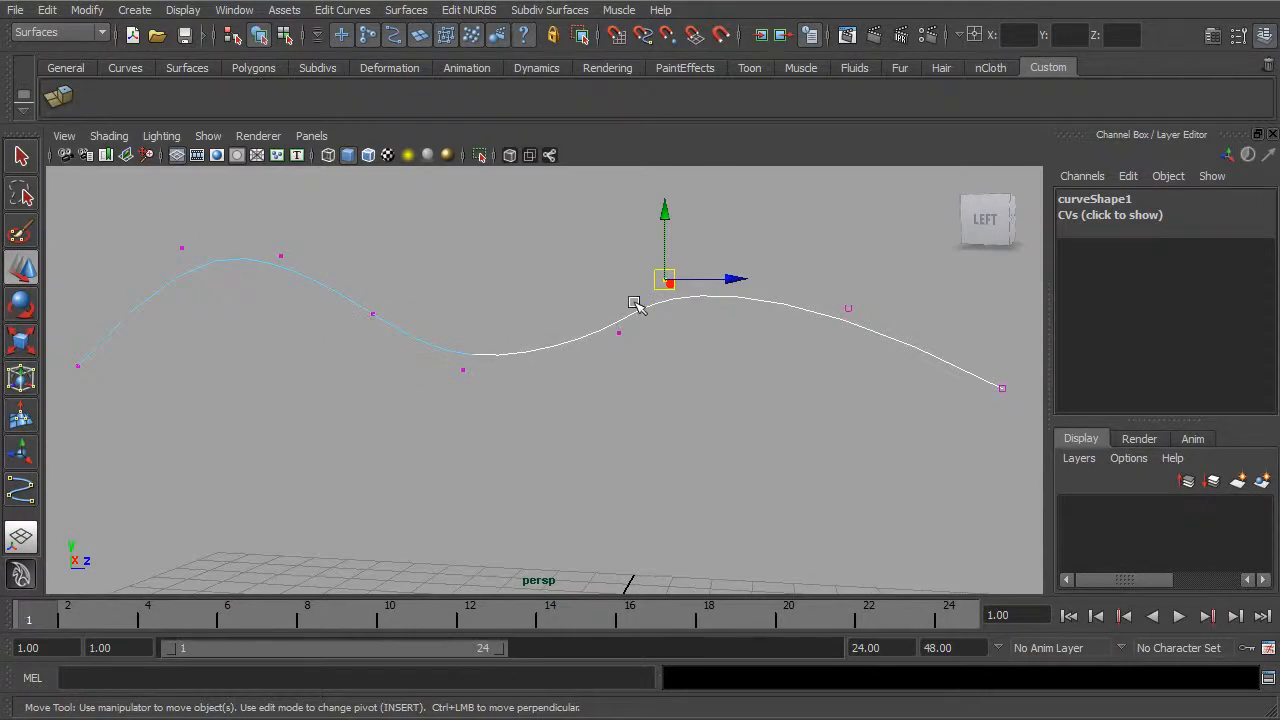
middle_click_drag(858, 343, 689, 337, "alt")
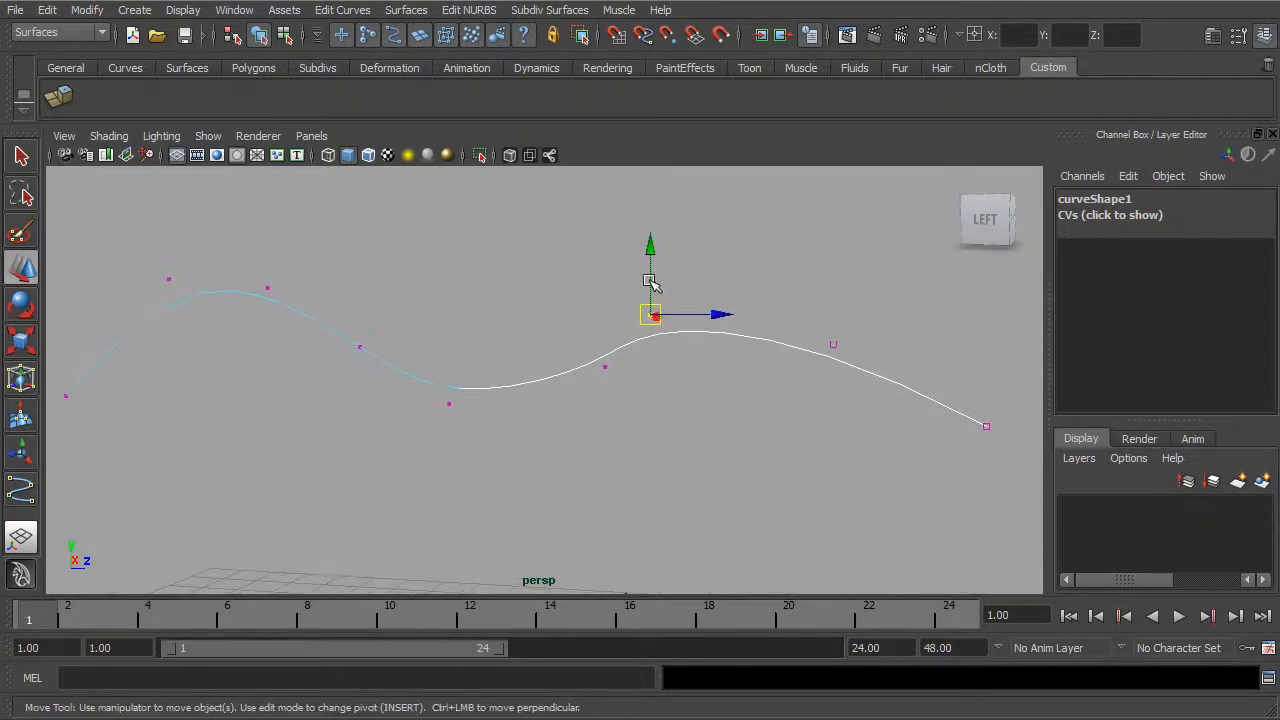
left_click_drag(698, 281, 562, 420)
left_click(636, 280)
key("ctrl+z")
left_click_drag(634, 270, 620, 352)
key("ctrl+z")
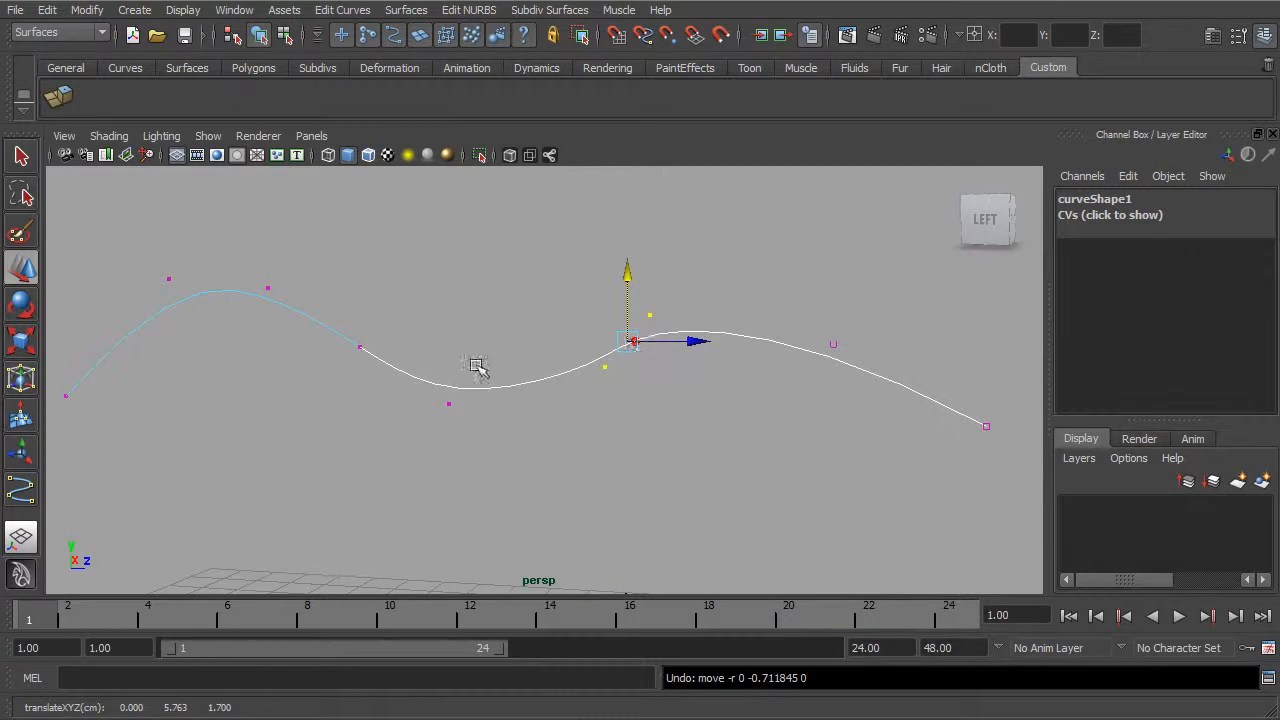
Step: Try moving the control vertex in the curve's trough and undo the move
left_click(449, 404)
left_click_drag(451, 331, 491, 306)
key("ctrl+z")
left_click_drag(586, 334, 563, 354, "alt")
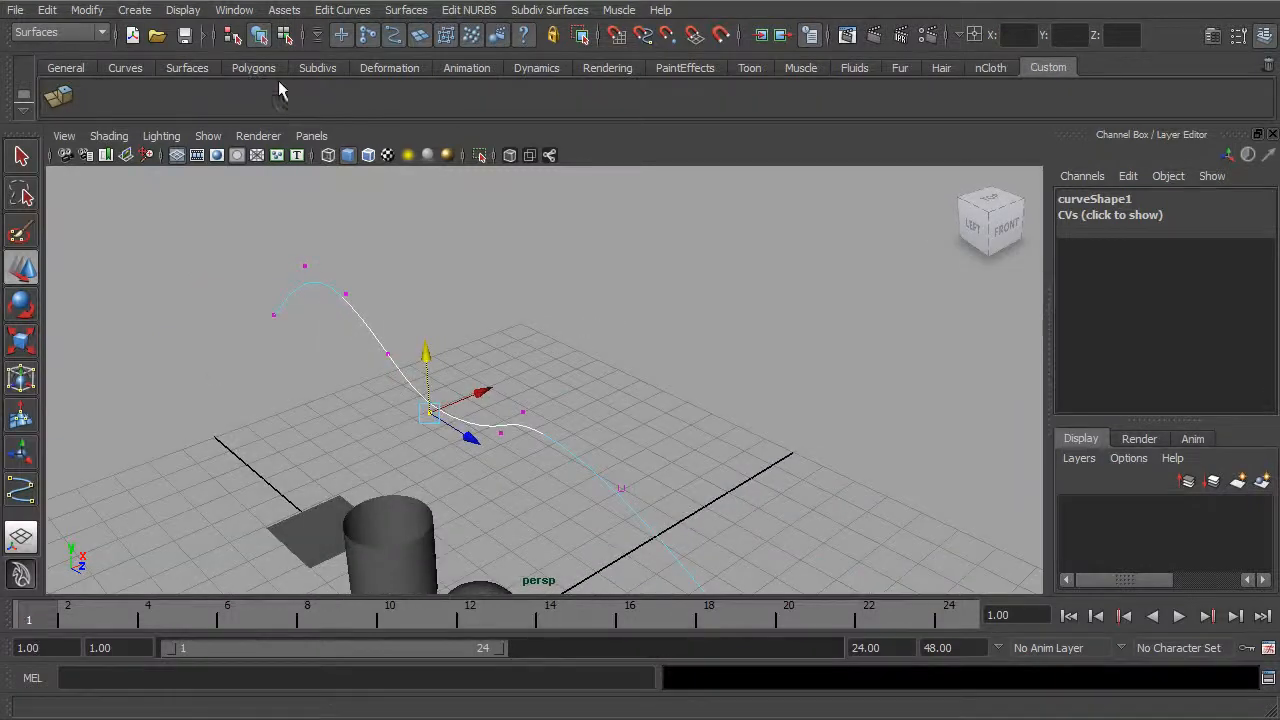
Step: Return to object selection, select the whole wavy curve and look over the available curve creation tools
left_click(258, 35)
left_click_drag(380, 277, 343, 229, "alt")
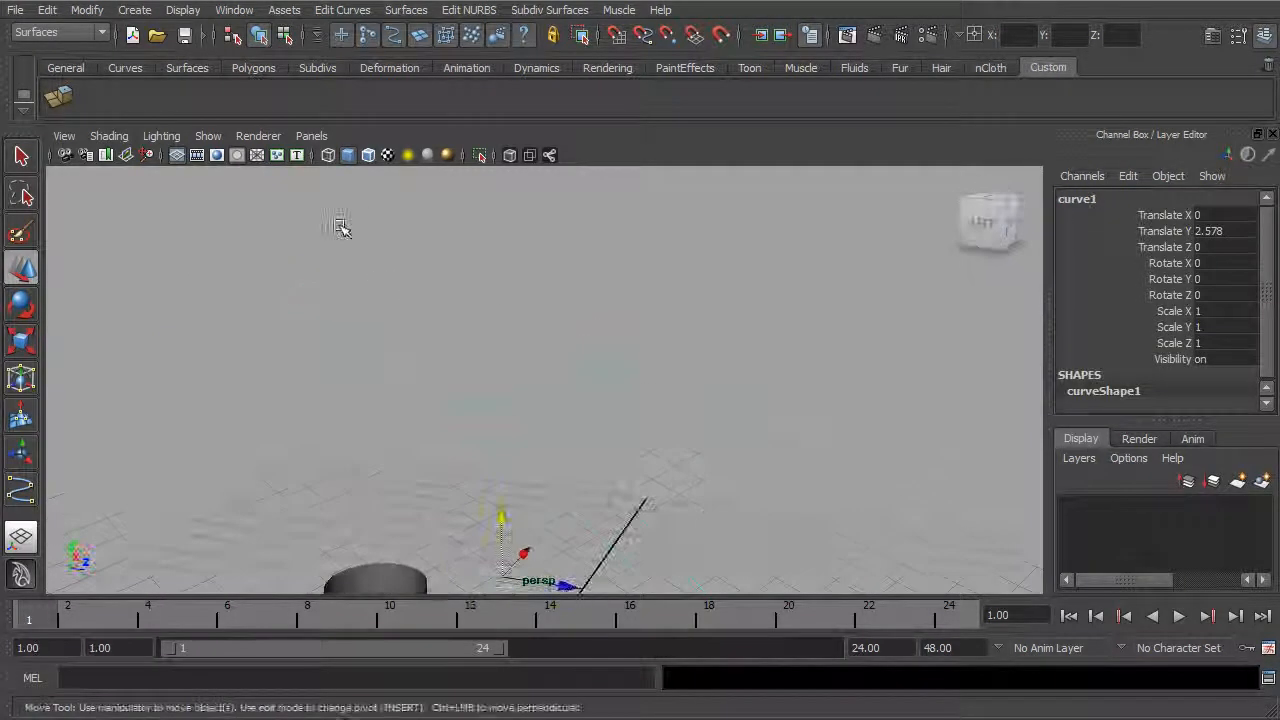
left_click(134, 10)
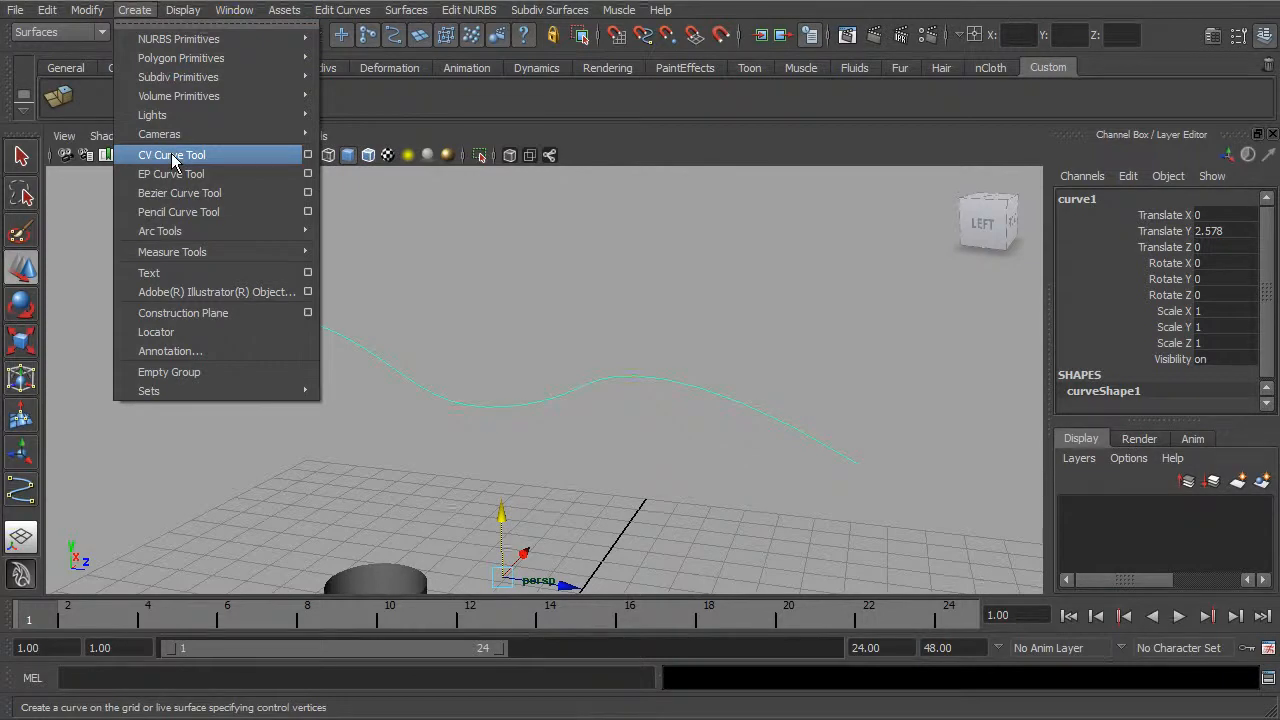
left_click(229, 211)
mouse_move(743, 357)
left_mouse_down("alt")
mouse_move(649, 354)
mouse_move(700, 391)
mouse_move(671, 391)
mouse_move(601, 375)
mouse_move(603, 340)
left_mouse_up("alt")
left_click(605, 340)
left_click(597, 354)
left_click_drag(586, 418, 550, 374, "alt")
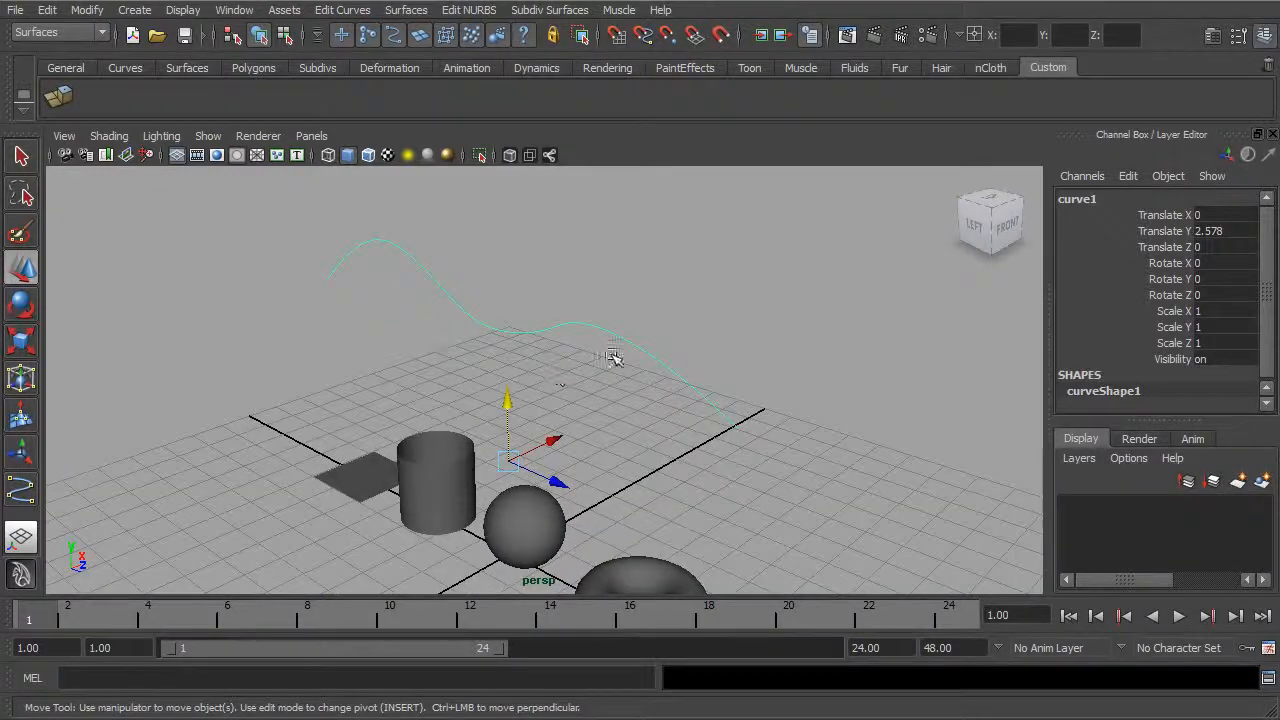
left_click_drag(677, 349, 666, 349, "alt")
right_click_drag(603, 363, 466, 399, "alt")
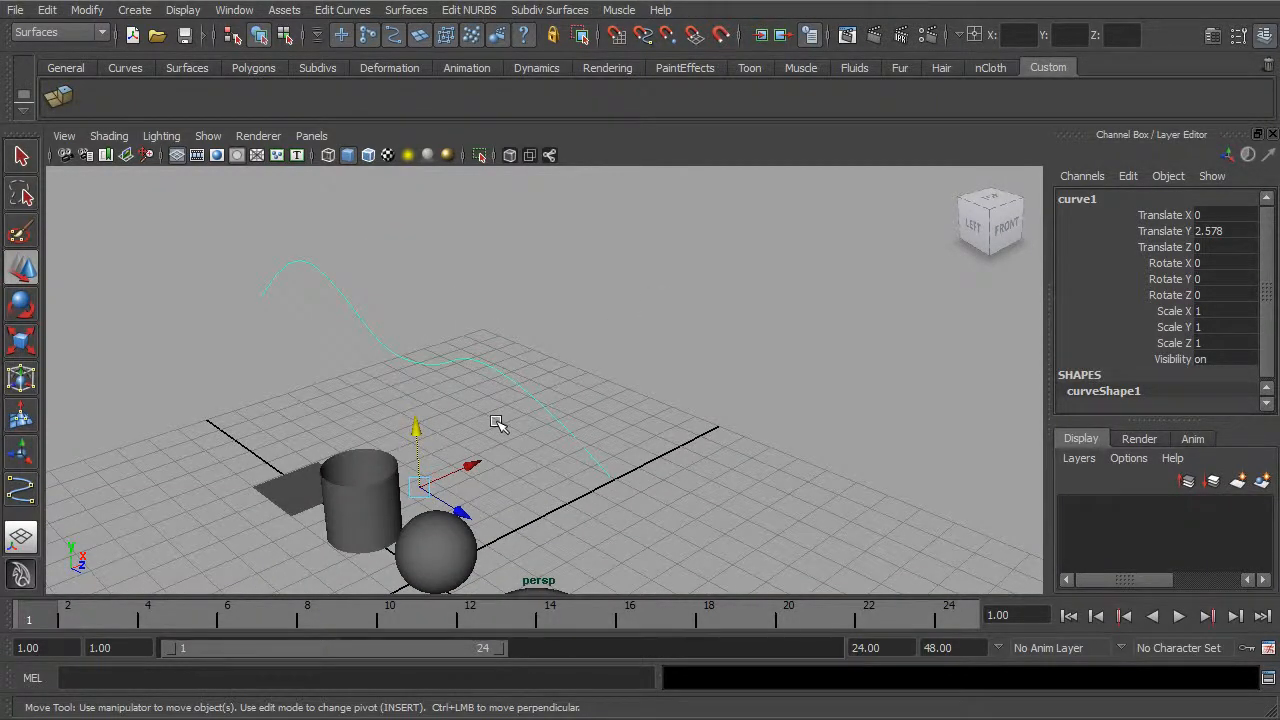
Step: Duplicate the wavy curve, offset the copy along the X axis and select both curves
key("ctrl+d")
left_click_drag(466, 466, 640, 402)
left_click_drag(640, 402, 704, 374, "alt")
left_click(754, 303)
left_click_drag(766, 309, 663, 403)
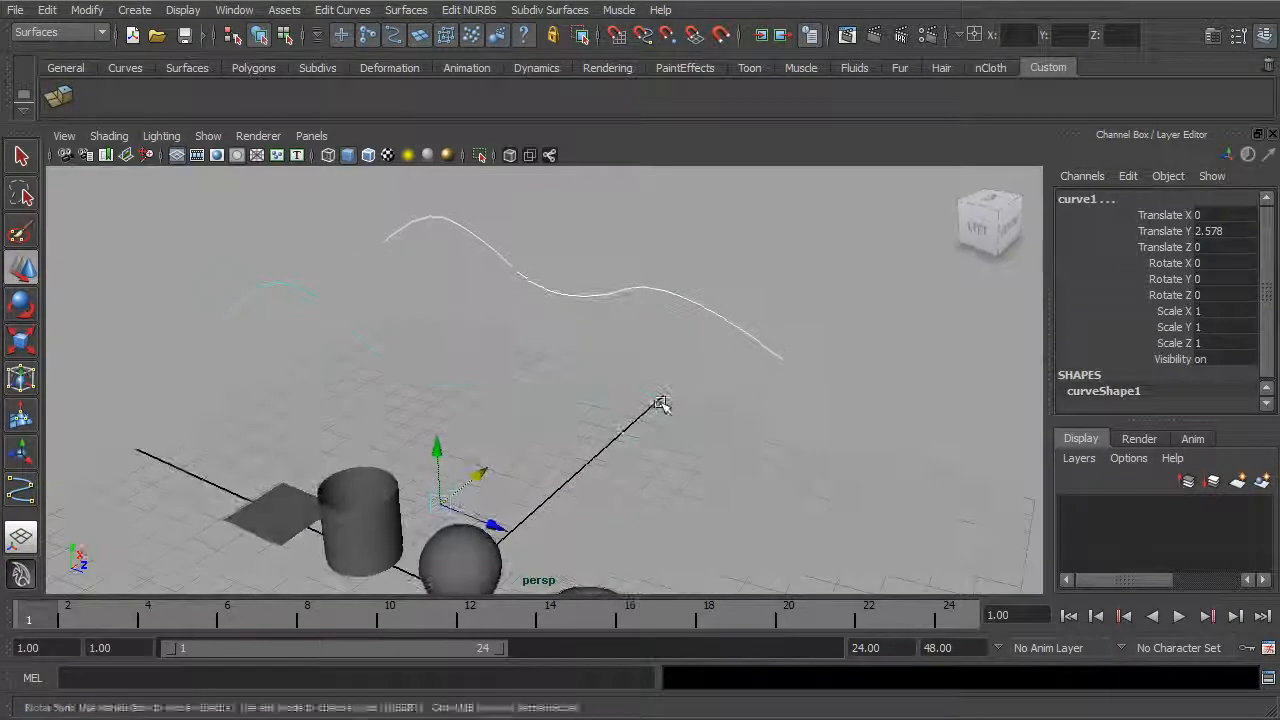
Step: Loft a surface between the two wavy curves and deselect it
left_click(407, 10)
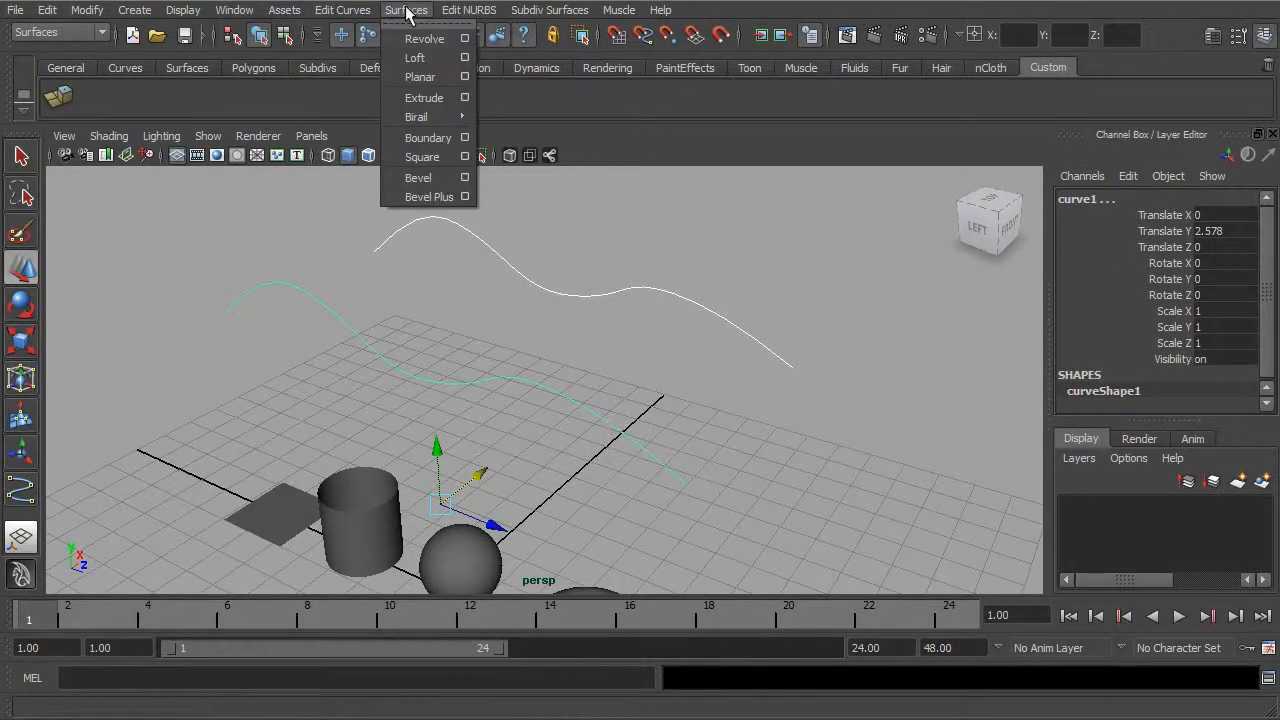
left_click(426, 60)
left_click_drag(591, 214, 722, 273, "alt")
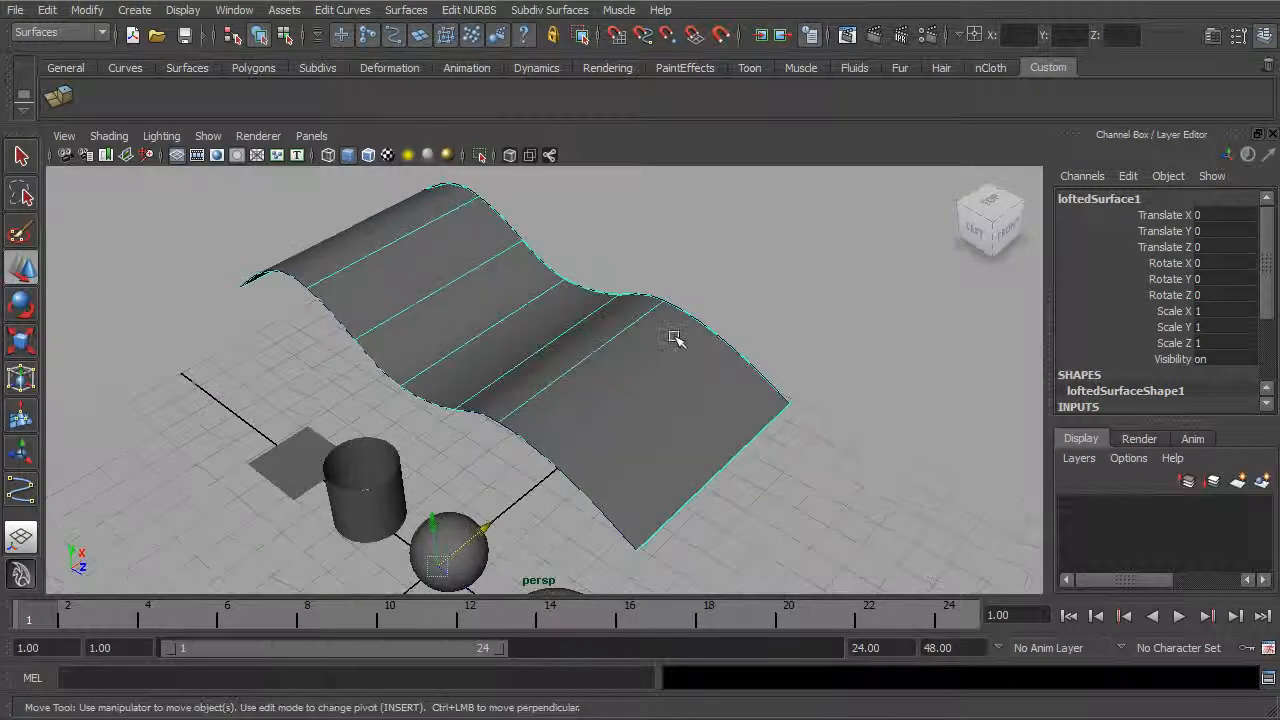
mouse_move(666, 329)
left_mouse_down("alt")
mouse_move(646, 257)
mouse_move(697, 243)
mouse_move(672, 293)
mouse_move(720, 314)
mouse_move(731, 297)
mouse_move(694, 303)
mouse_move(725, 318)
mouse_move(683, 303)
left_mouse_up("alt")
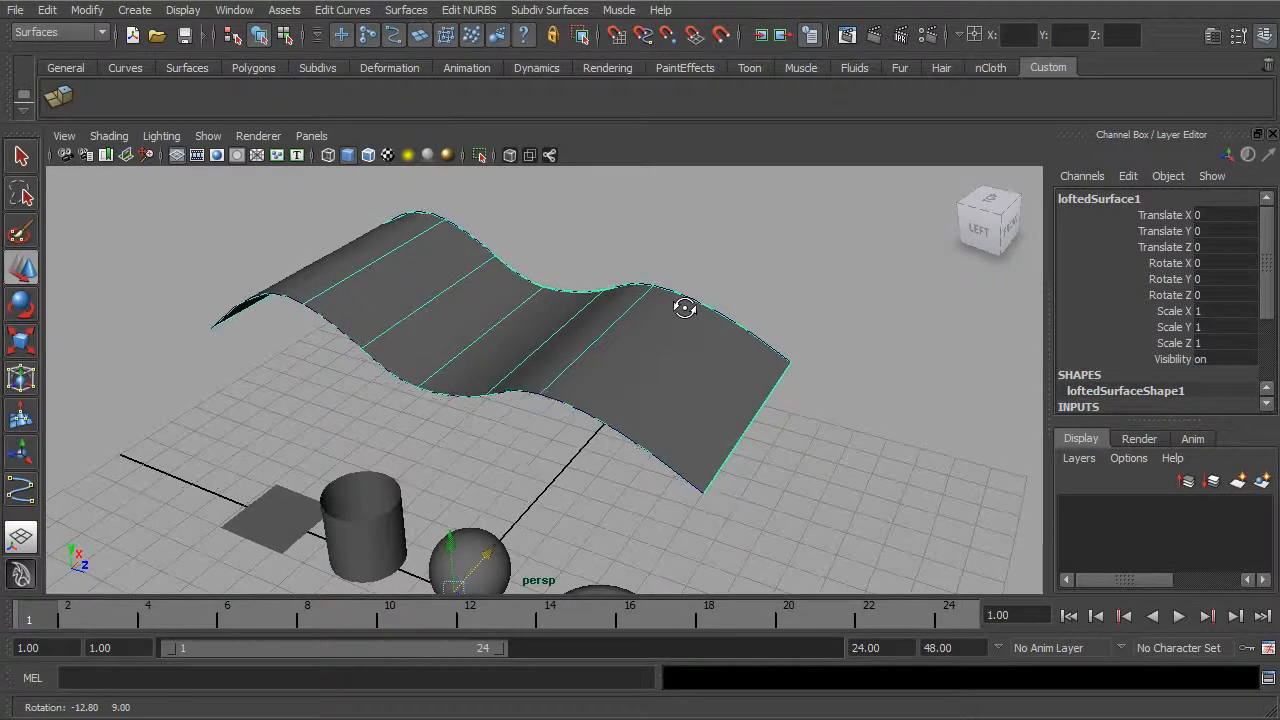
left_click(714, 271)
mouse_move(657, 320)
left_mouse_down("alt")
mouse_move(566, 360)
mouse_move(626, 317)
mouse_move(689, 349)
mouse_move(654, 346)
left_mouse_up("alt")
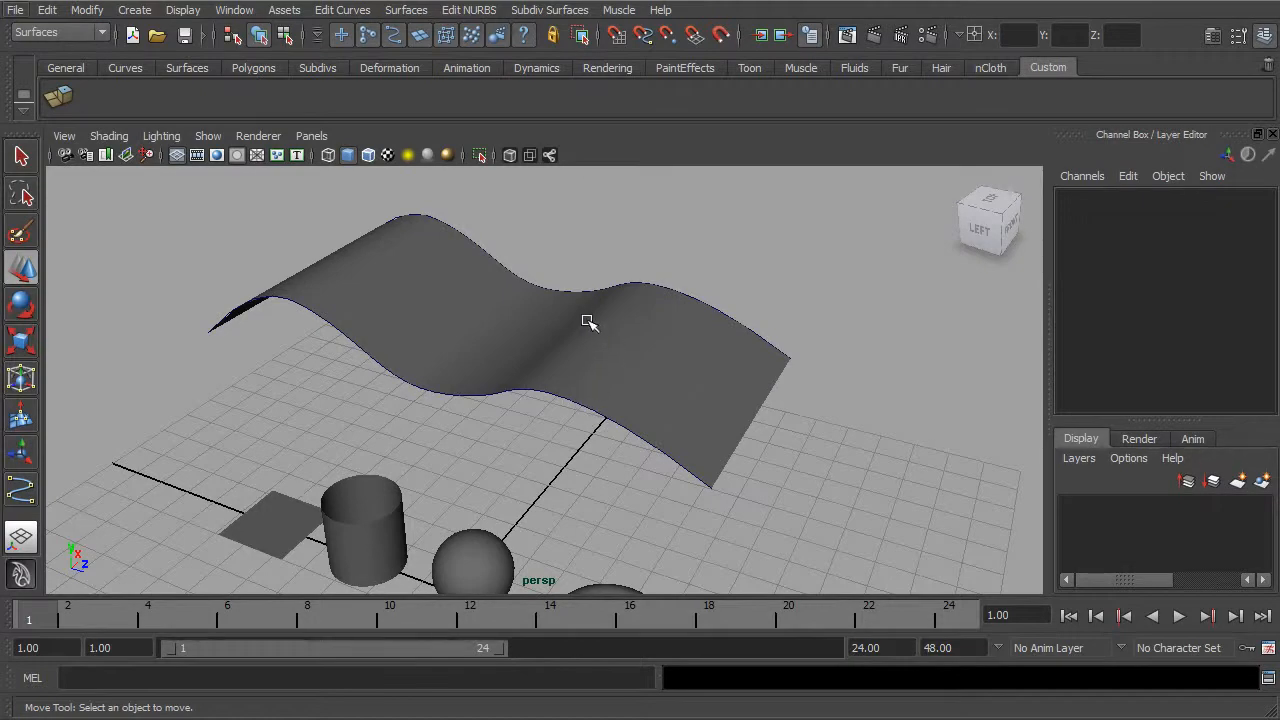
left_click_drag(586, 326, 599, 340, "alt")
left_click_drag(730, 302, 666, 371, "alt")
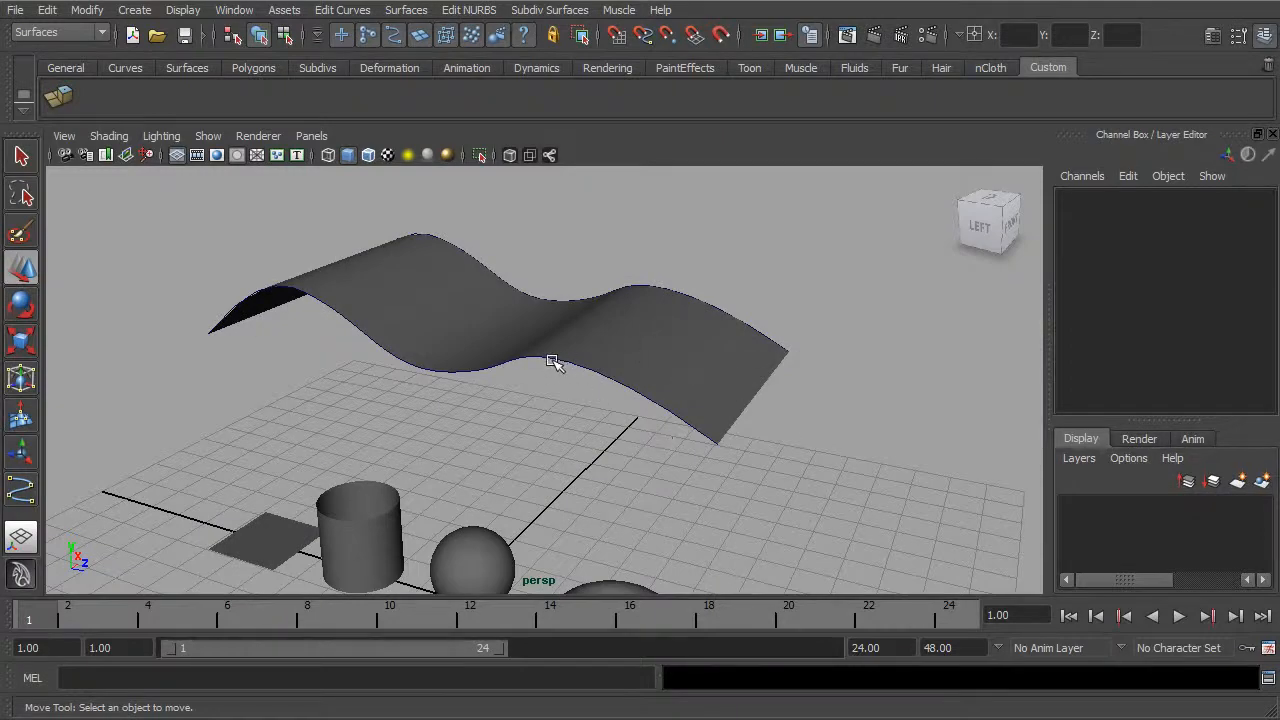
mouse_move(695, 359)
left_mouse_down("alt")
mouse_move(717, 346)
mouse_move(690, 360)
left_mouse_up("alt")
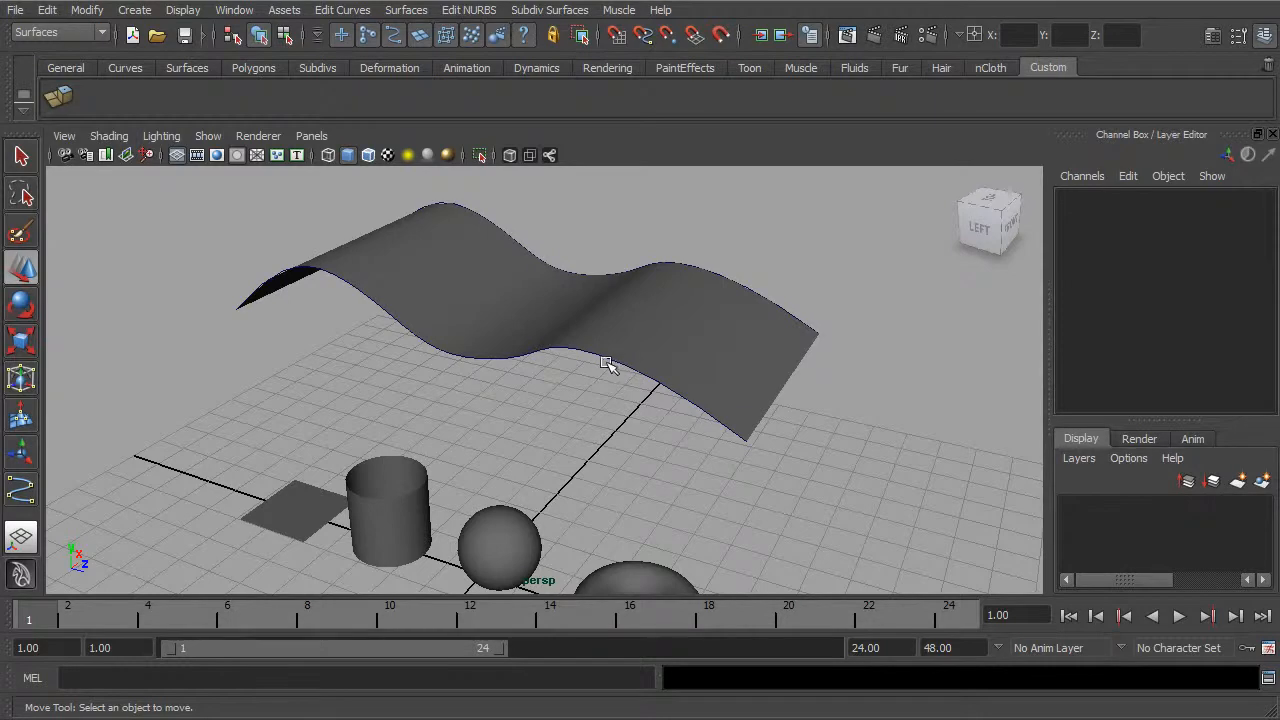
Step: Select the original curve along the lofted surface's front edge, show its shape attributes and examine its spans and degree
left_click(604, 360)
left_click_drag(608, 363, 643, 368, "alt")
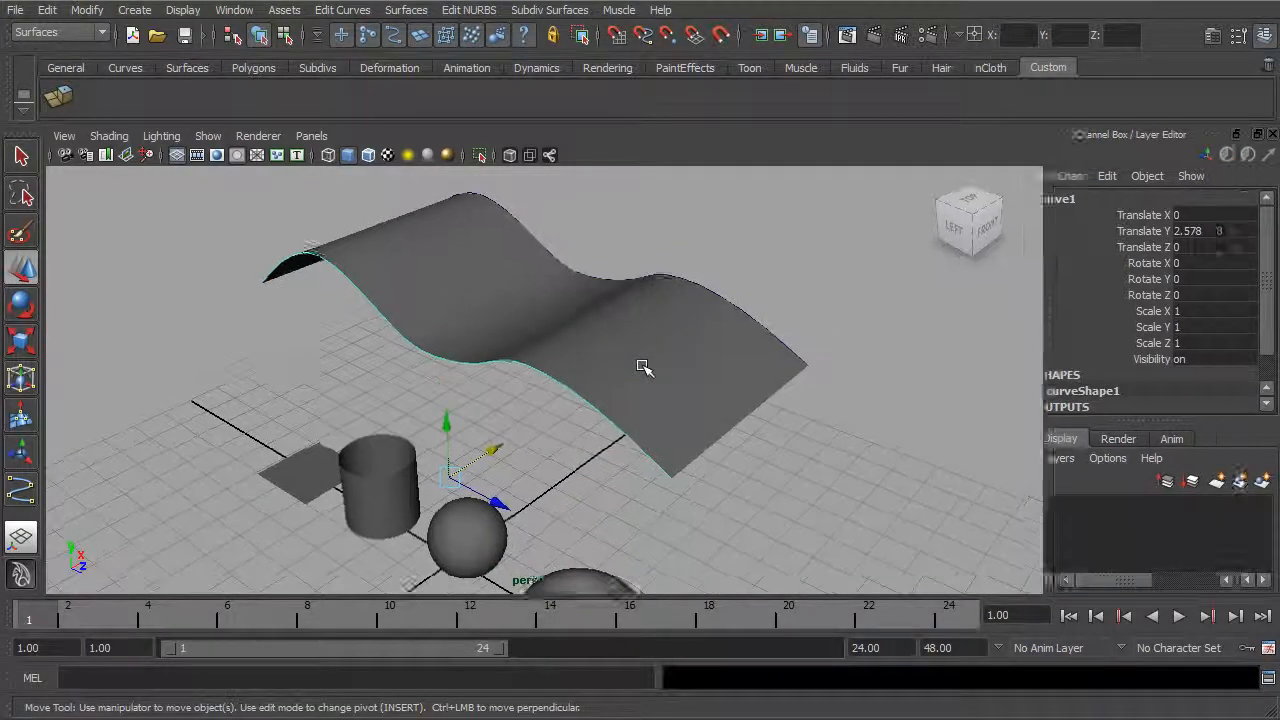
key("ctrl+a")
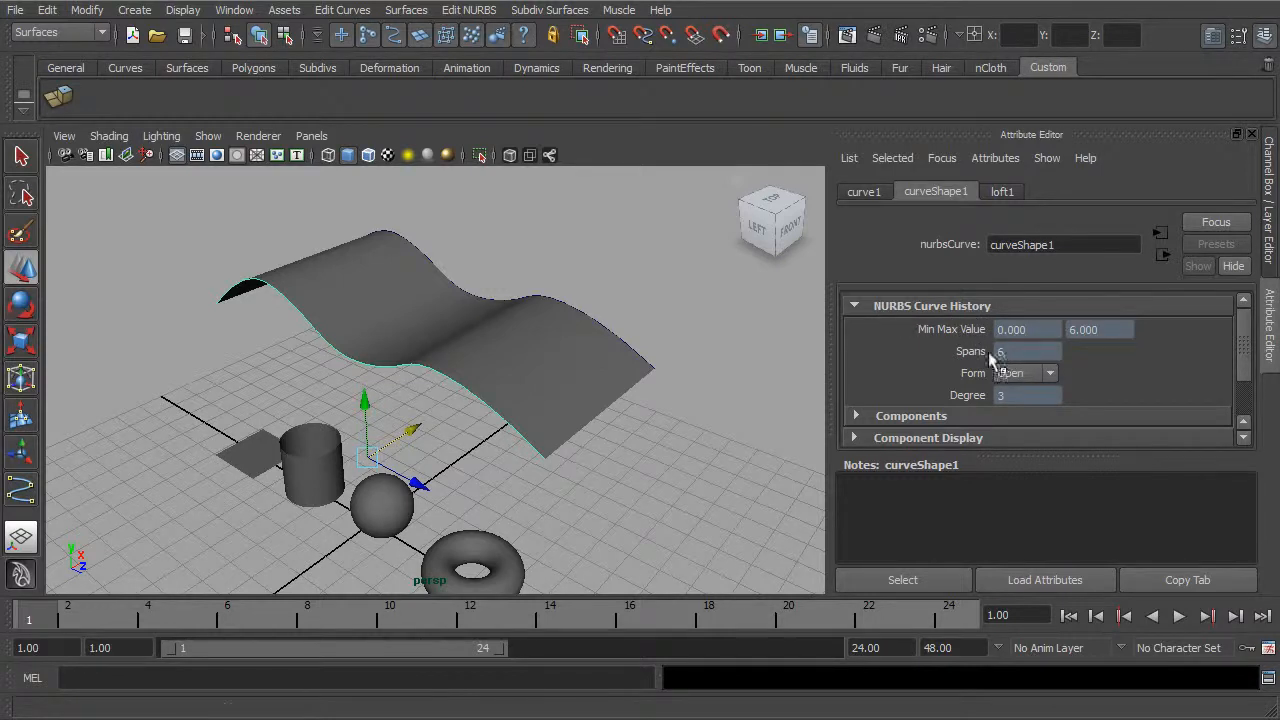
left_click(400, 385)
left_click_drag(400, 385, 297, 321, "alt")
left_click(259, 35)
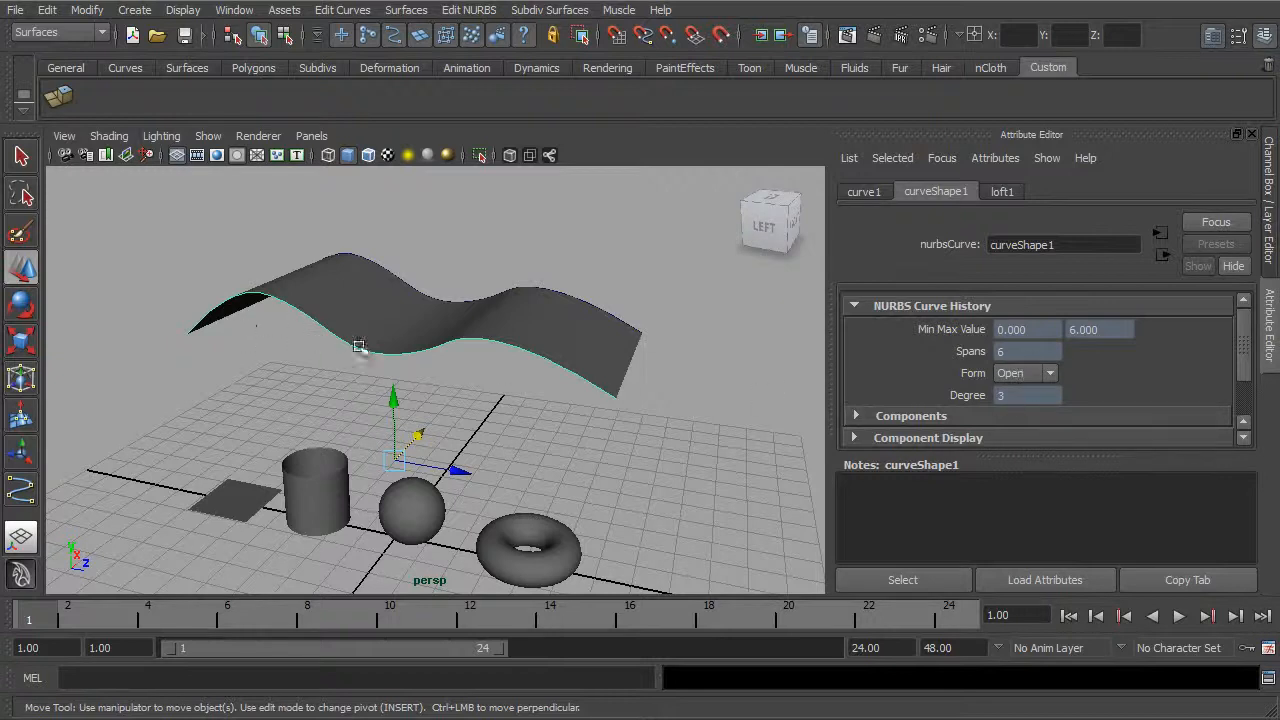
left_click_drag(535, 349, 631, 371, "alt")
right_click_drag(631, 371, 606, 318, "alt")
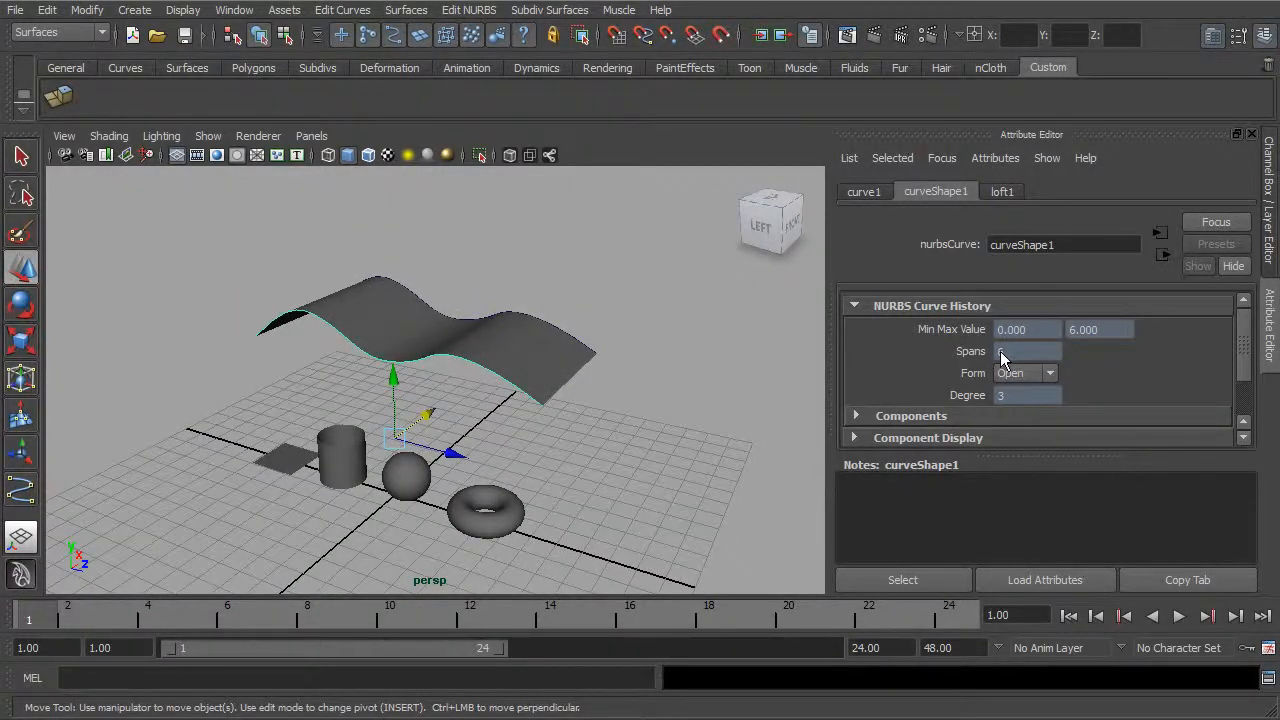
left_click_drag(538, 297, 557, 294, "alt")
right_click_drag(557, 294, 585, 308, "alt")
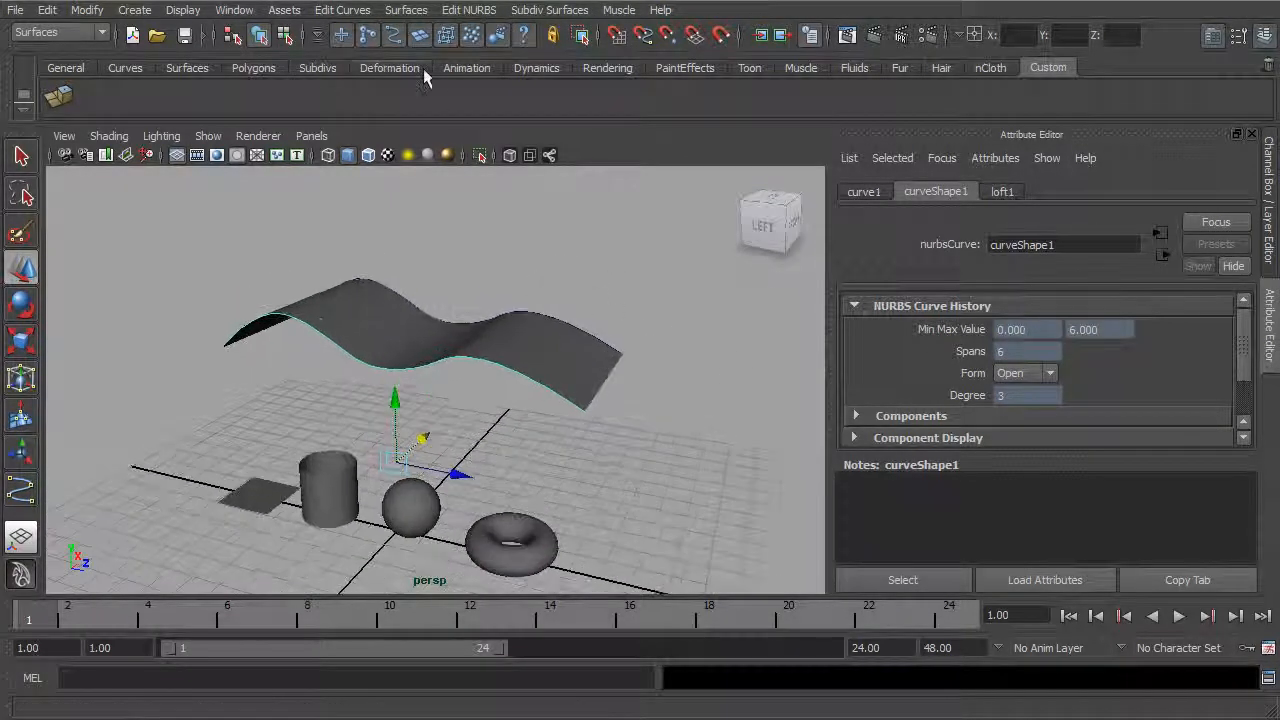
Step: Delete the lofted surface and the duplicated curve, and reselect the original wavy curve
left_click(350, 10)
left_click(651, 346)
left_click(586, 363)
key("Delete")
left_click(599, 330)
key("Delete")
left_click(512, 368)
left_click_drag(517, 314, 511, 307, "alt")
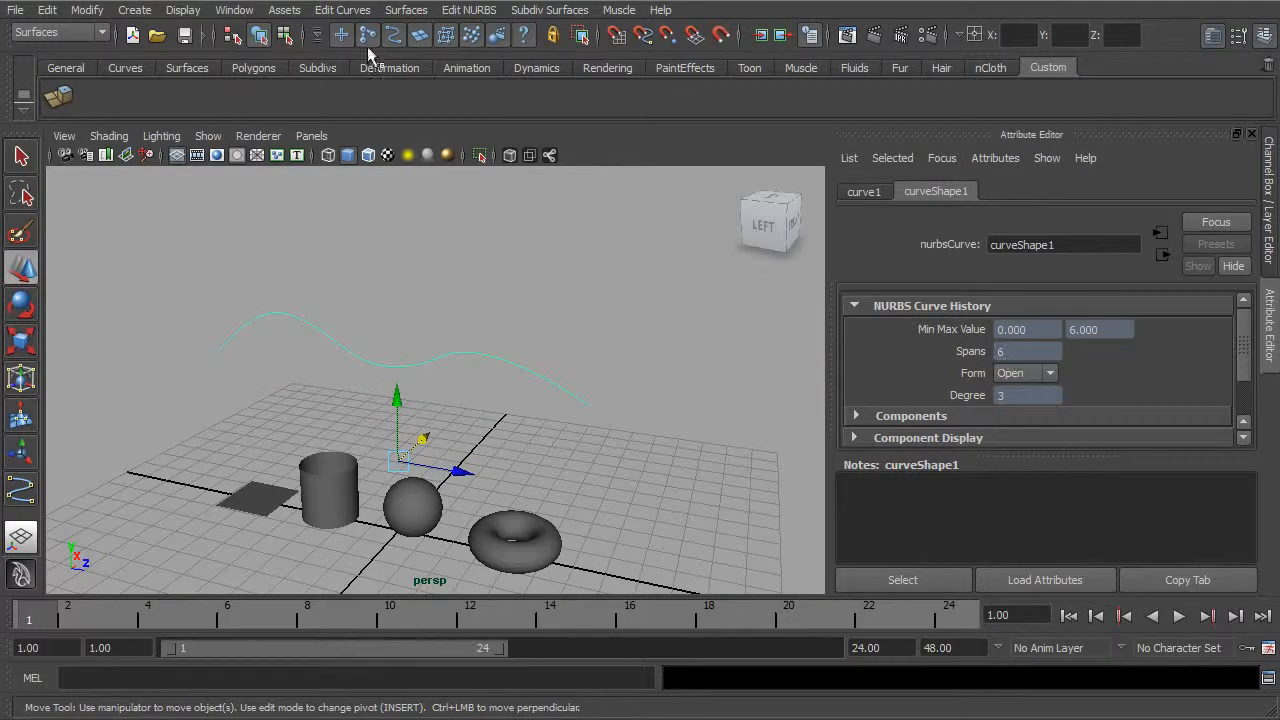
Step: Rebuild the wavy curve as a uniform cubic curve with 12 spans
left_click(342, 10)
mouse_move(411, 258)
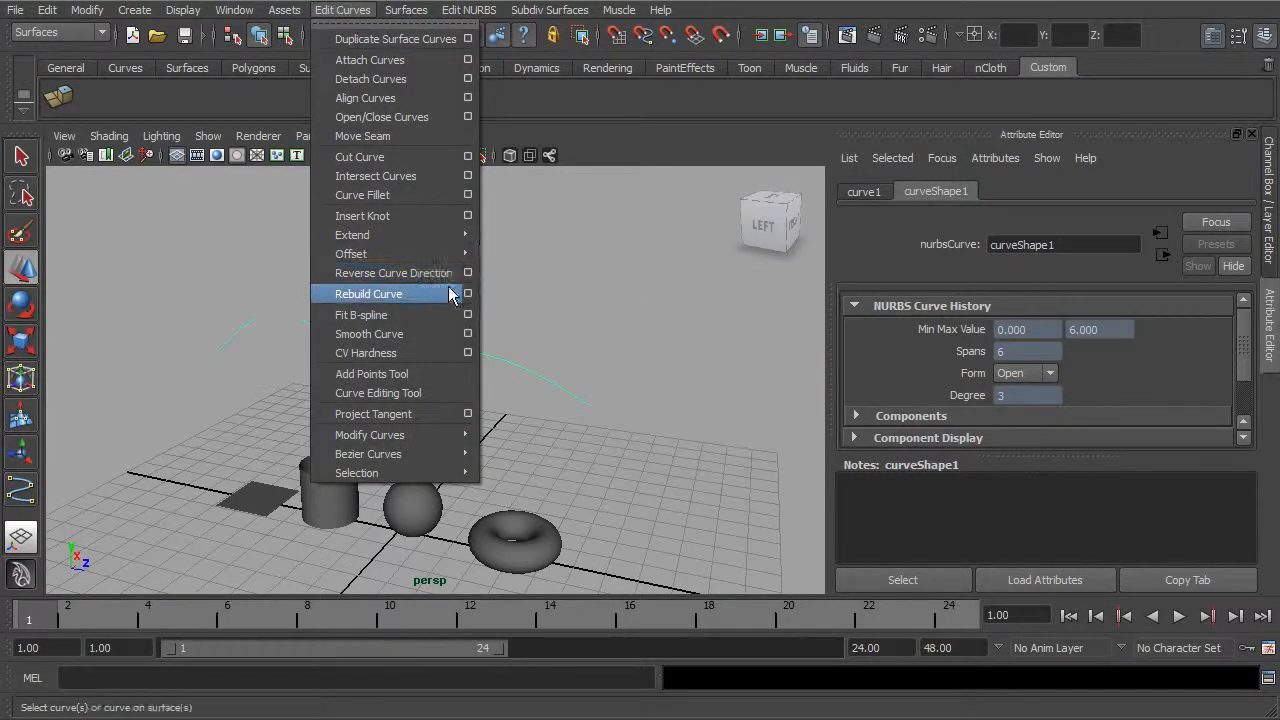
left_click(467, 293)
left_click_drag(758, 243, 818, 159)
left_click_drag(787, 314, 757, 313)
type("12")
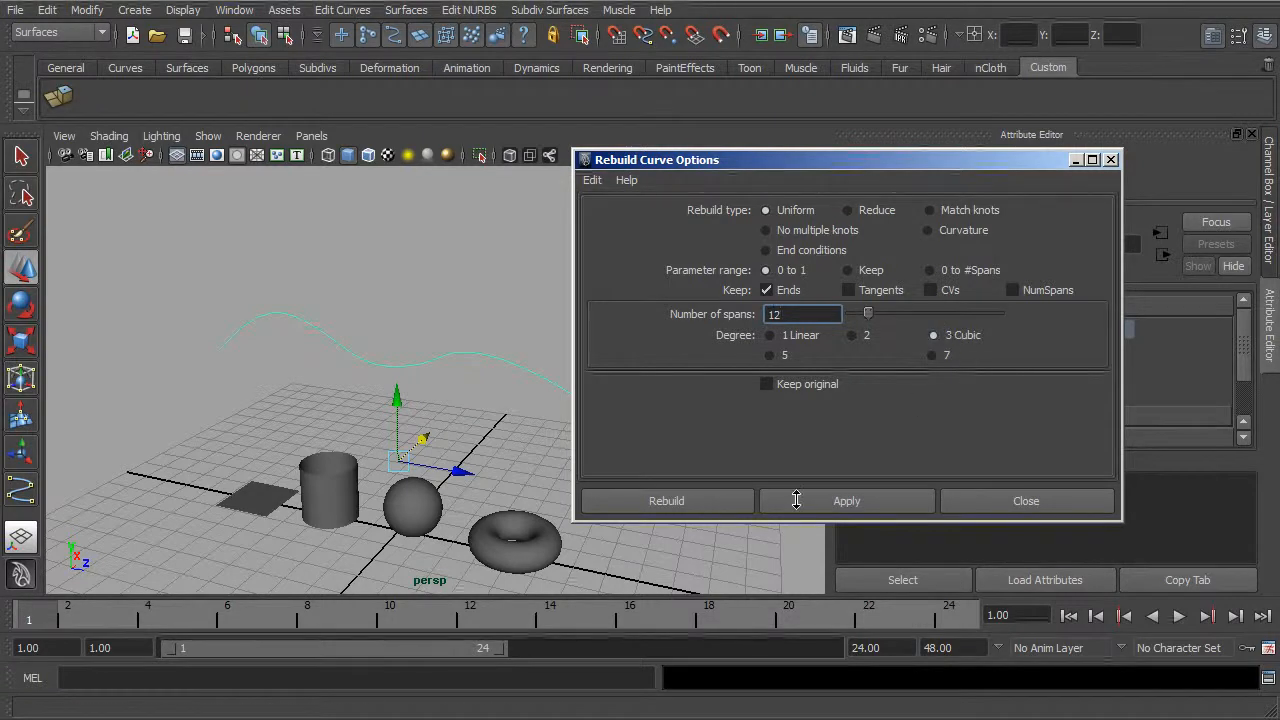
left_click(718, 510)
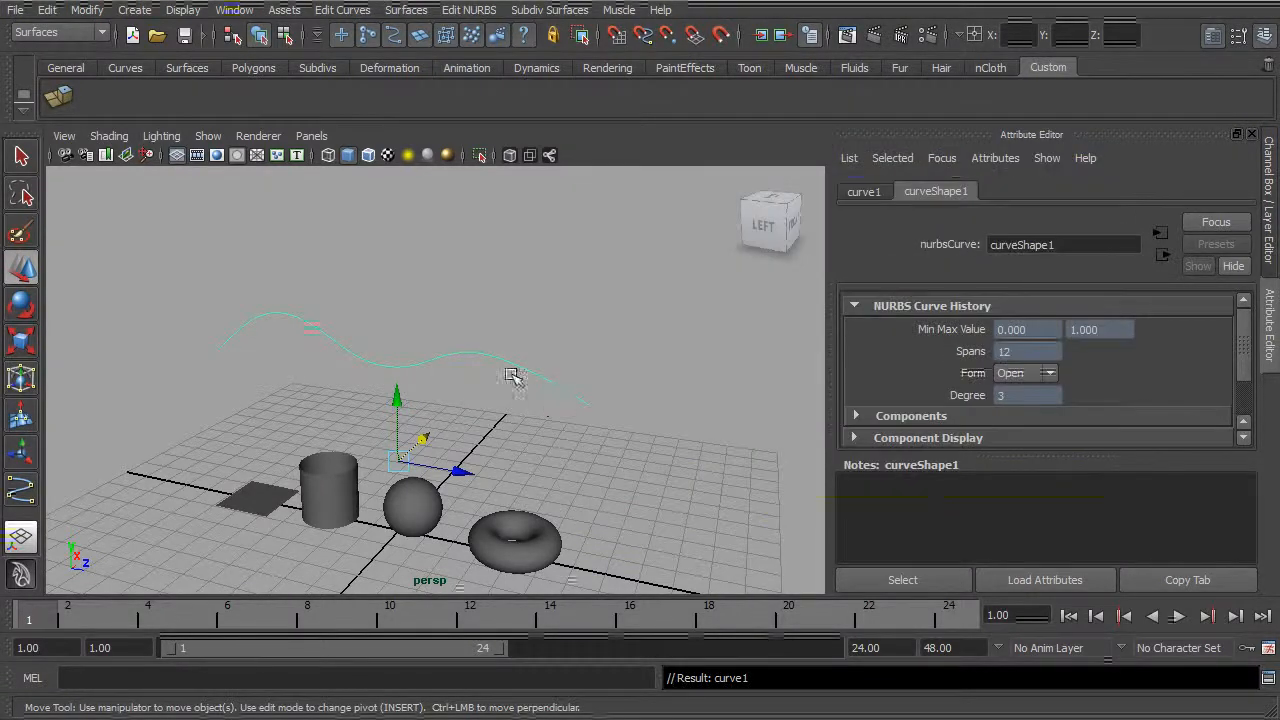
Step: Display the rebuilt curve's control vertices, examine their distribution and return to object selection
right_click_drag(513, 361, 435, 363)
left_click_drag(425, 391, 470, 376, "alt")
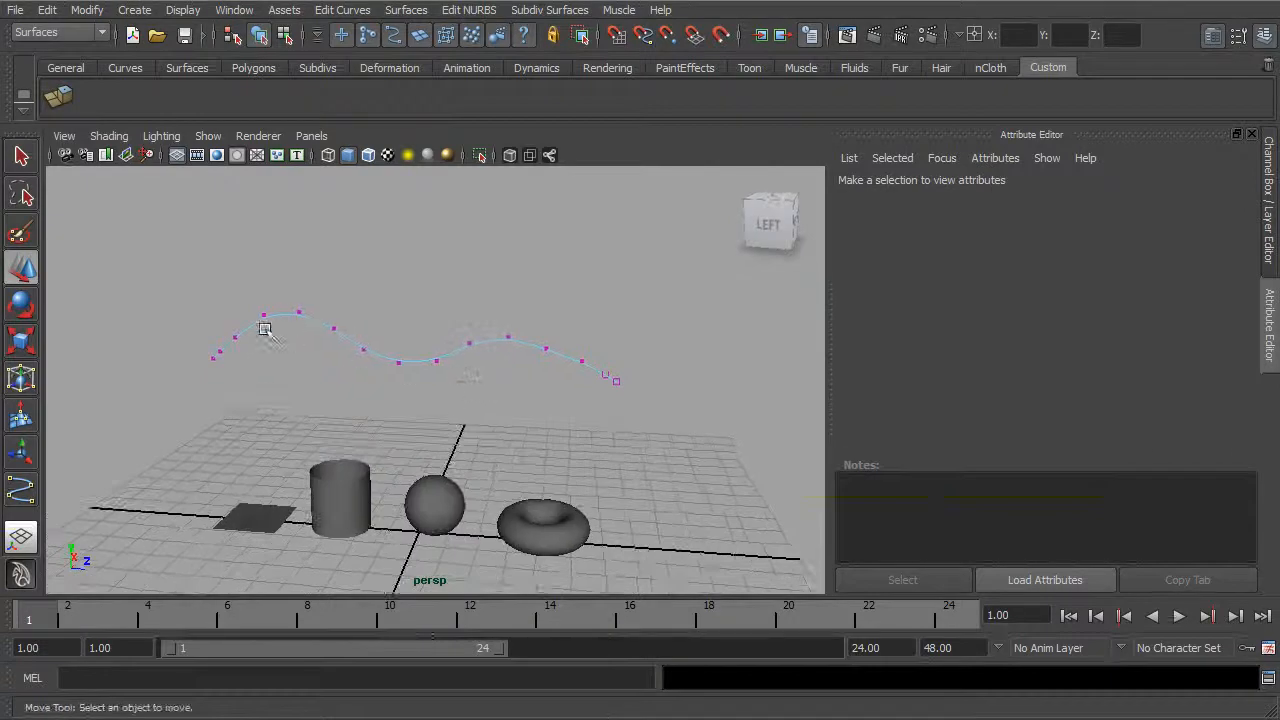
right_click_drag(503, 331, 666, 357, "alt")
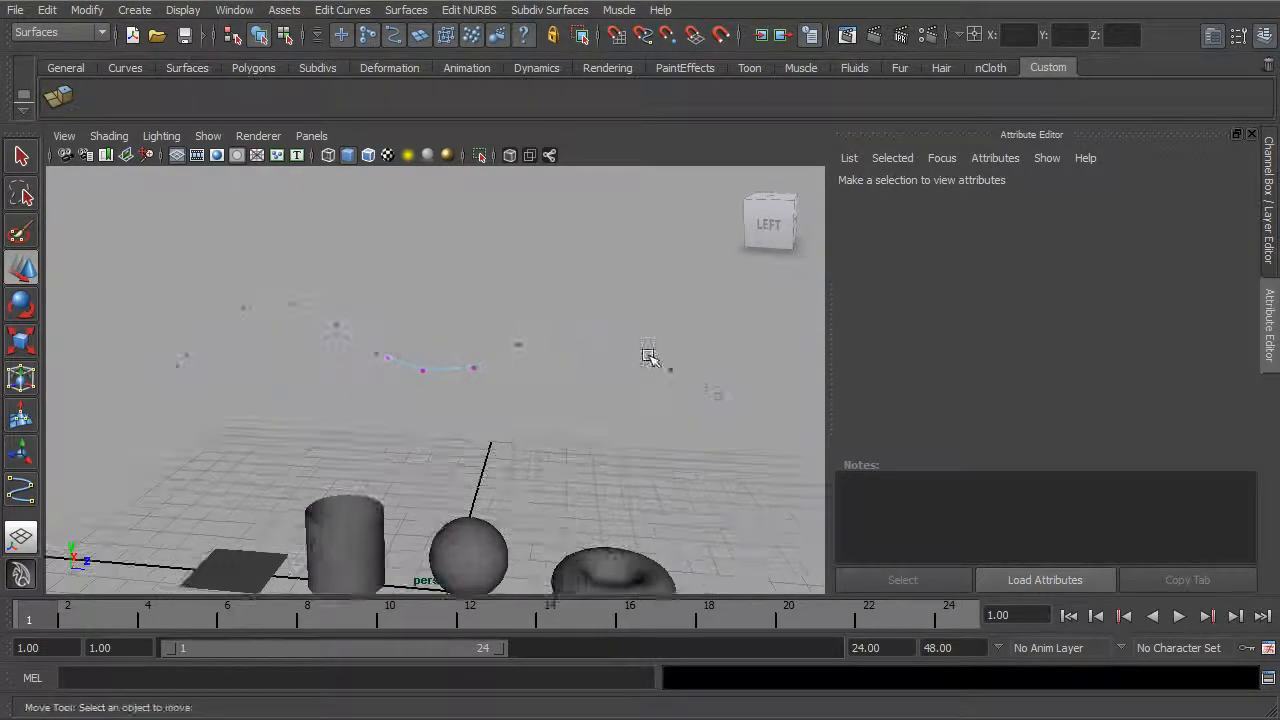
left_click_drag(465, 362, 474, 330, "alt")
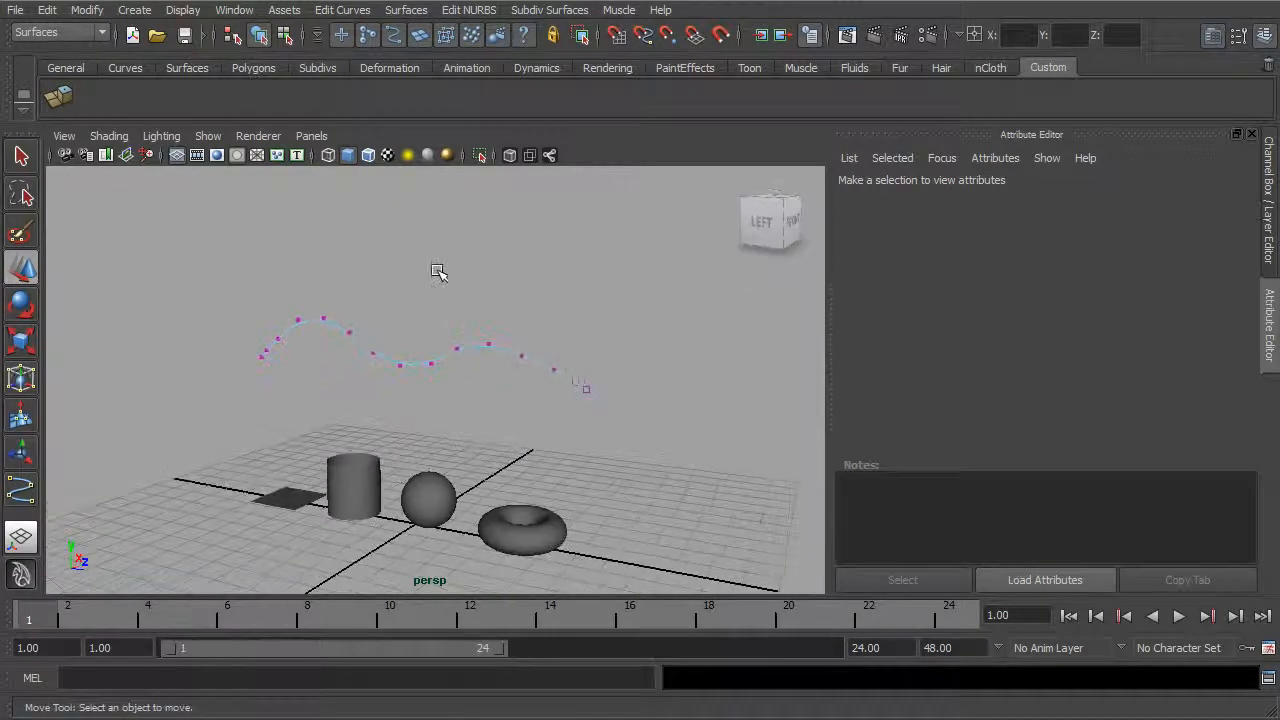
left_click(258, 35)
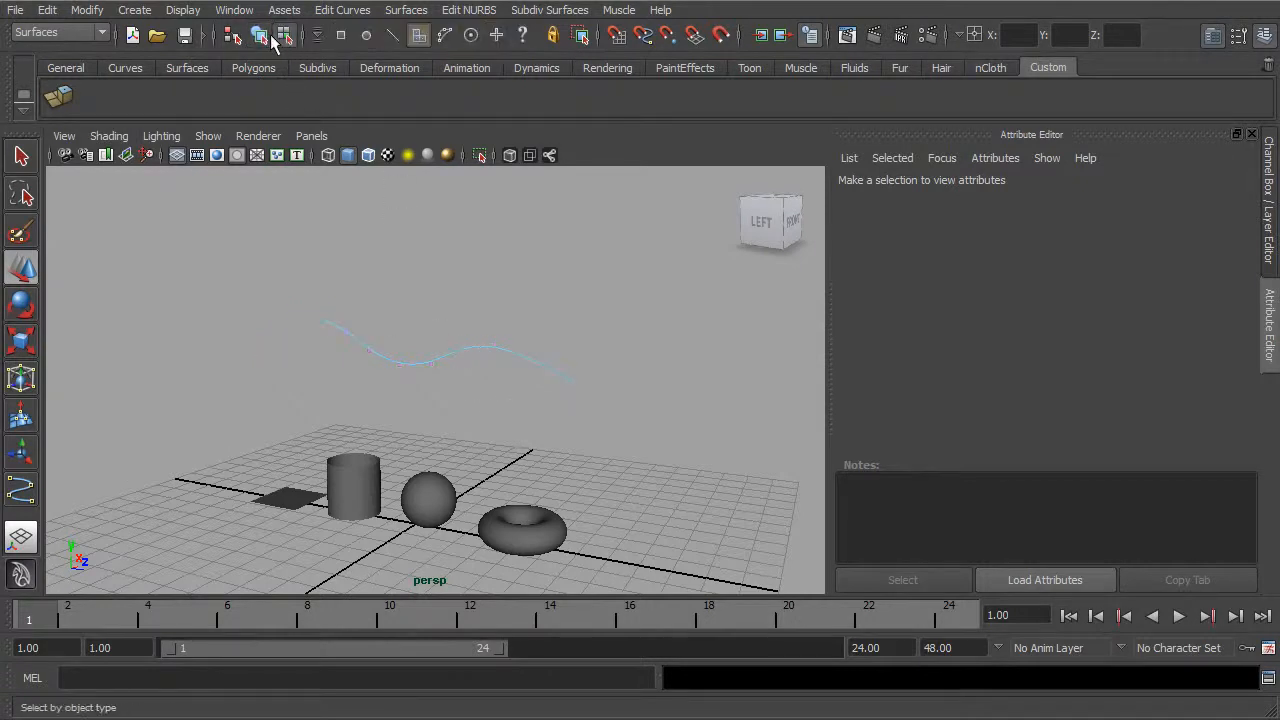
right_click_drag(440, 362, 345, 360)
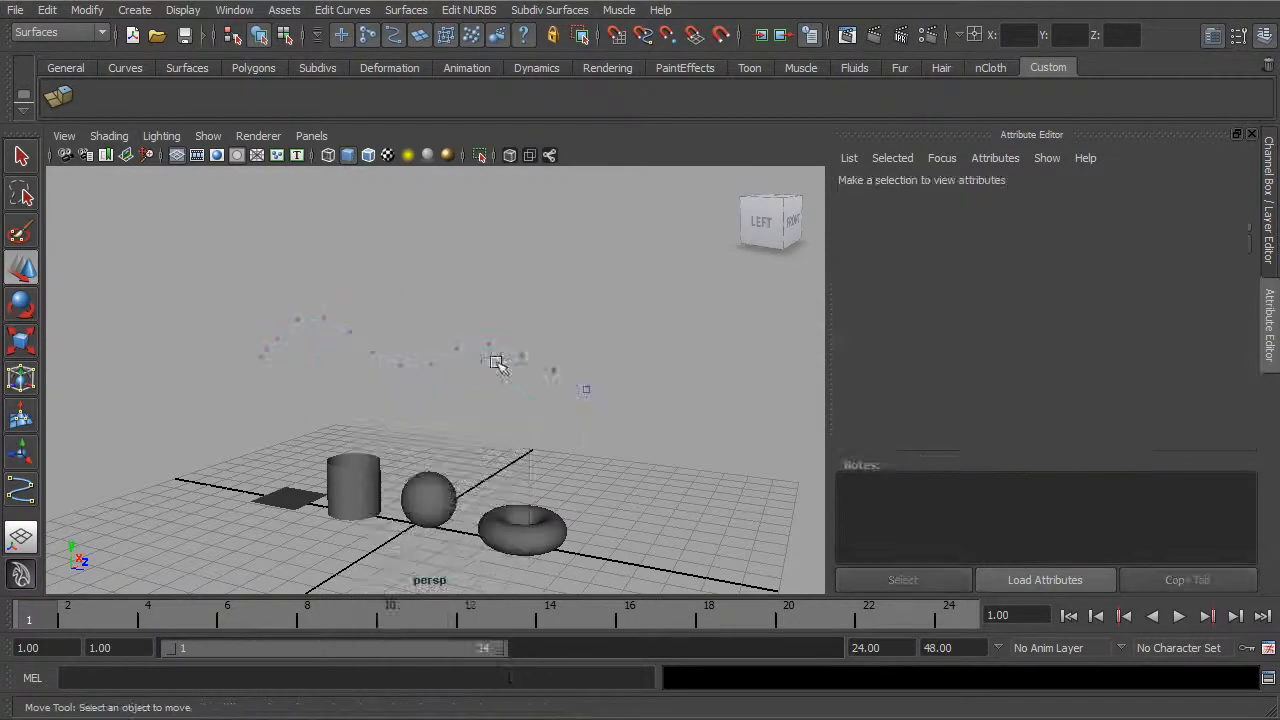
left_click(258, 35)
Step: Compare the span attributes of the sphere and the wavy curve, finishing with the sphere selected
left_click(428, 488)
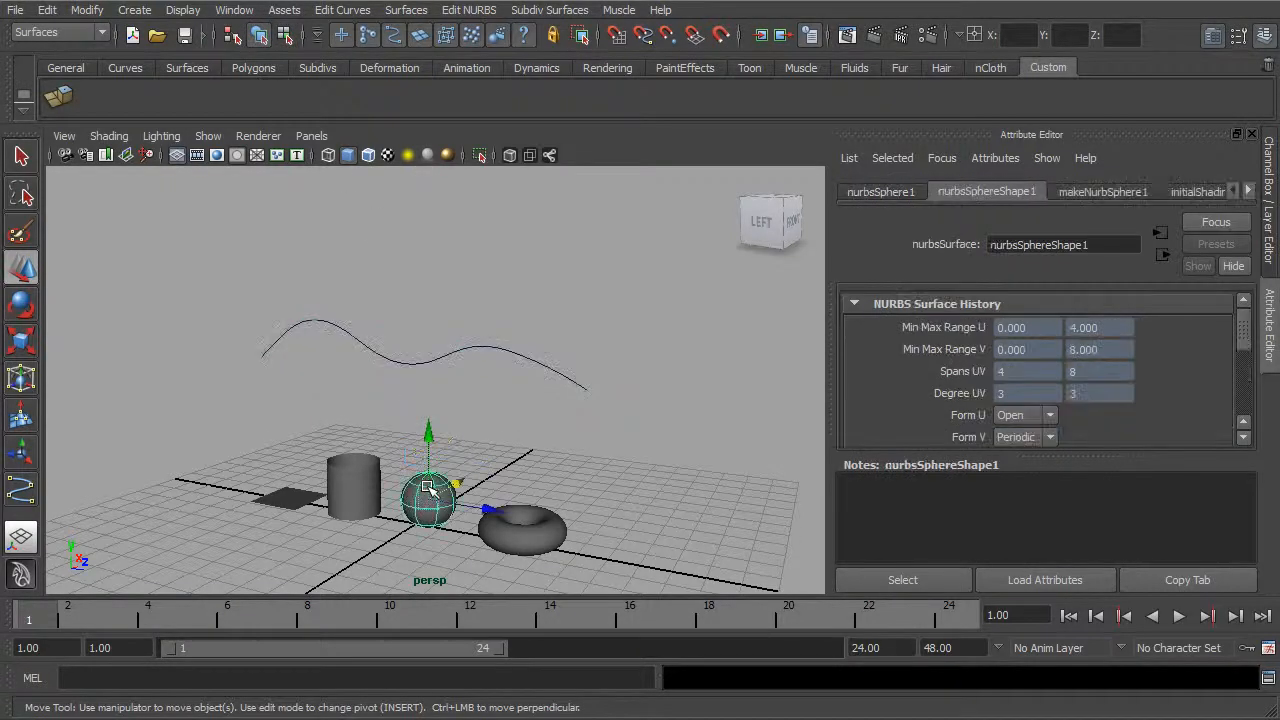
left_click(437, 372)
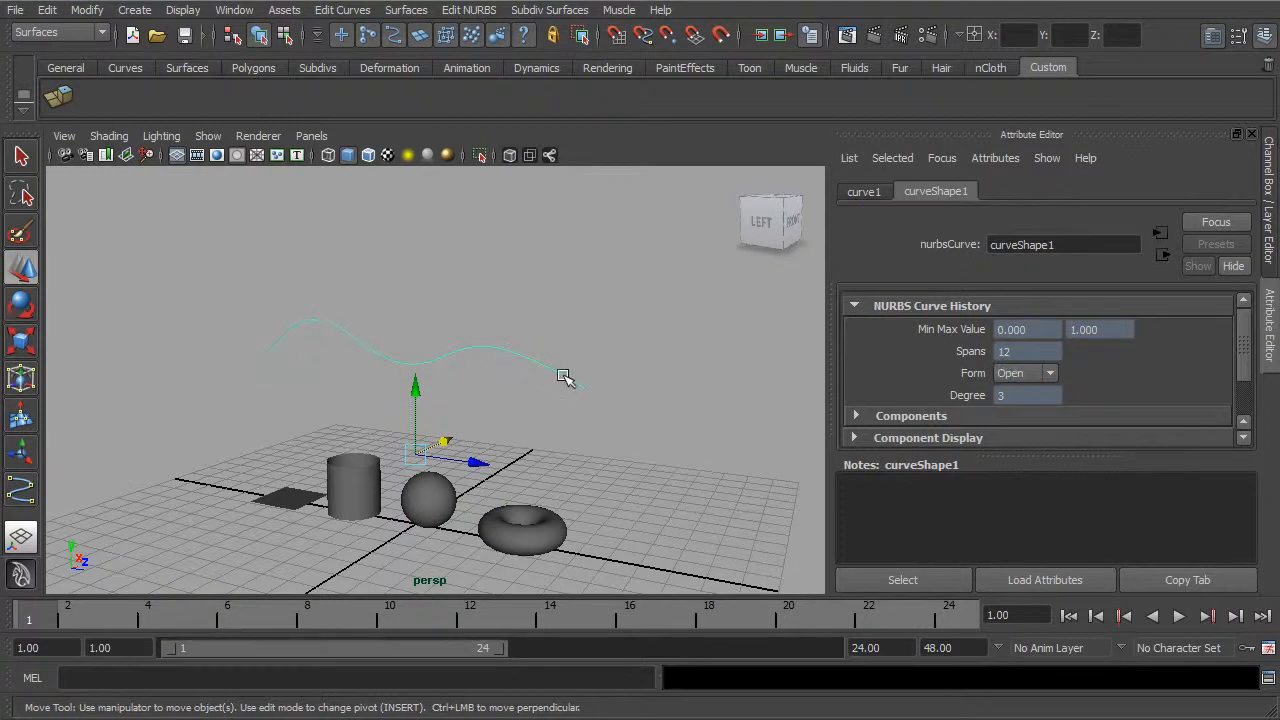
left_click(430, 505)
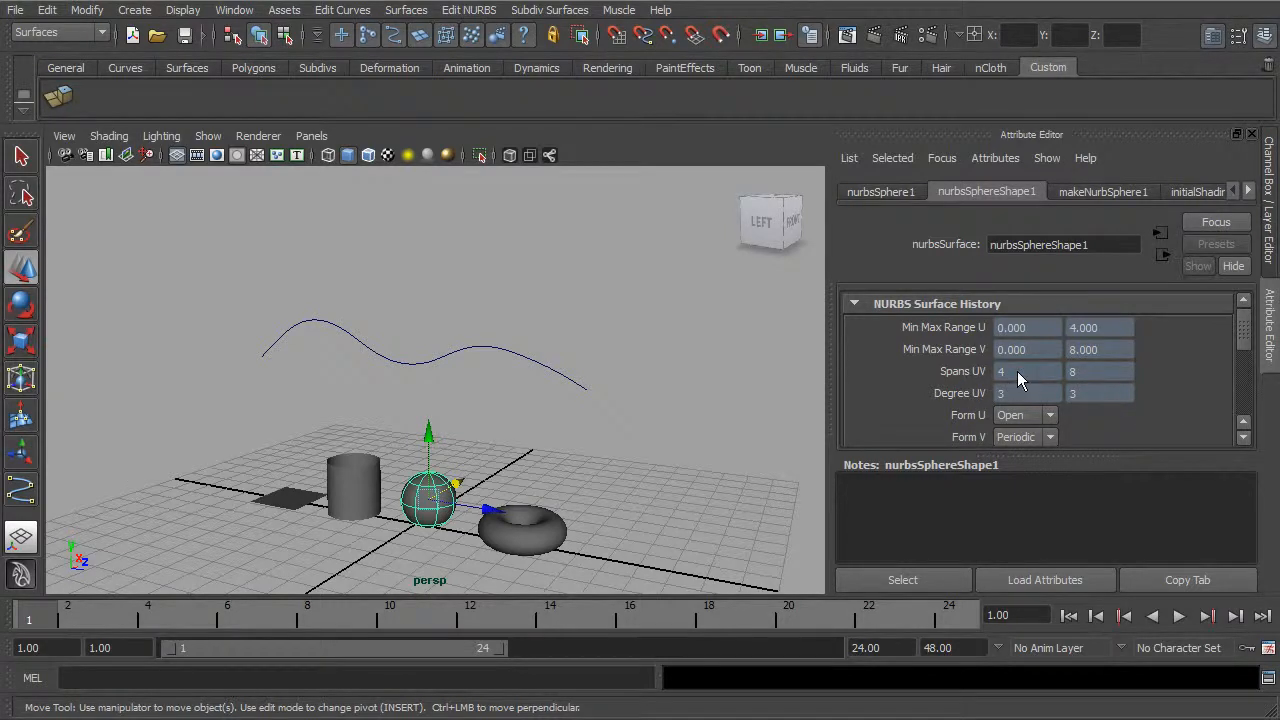
middle_click_drag(627, 435, 630, 312, "alt")
right_click_drag(630, 312, 663, 308, "alt")
middle_click_drag(518, 290, 531, 306, "alt")
right_click_drag(531, 306, 656, 333, "alt")
Step: Rebuild the sphere as a uniform cubic surface with 12 spans in both U and V
left_click(332, 13)
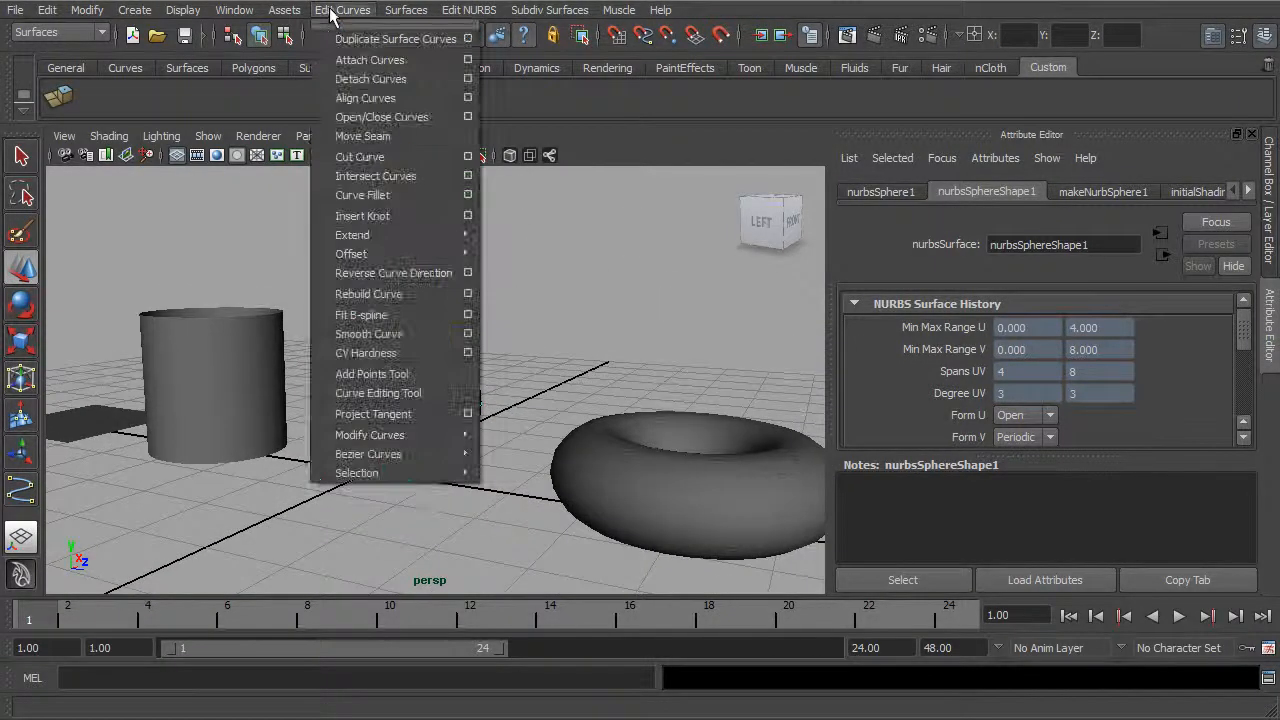
mouse_move(449, 13)
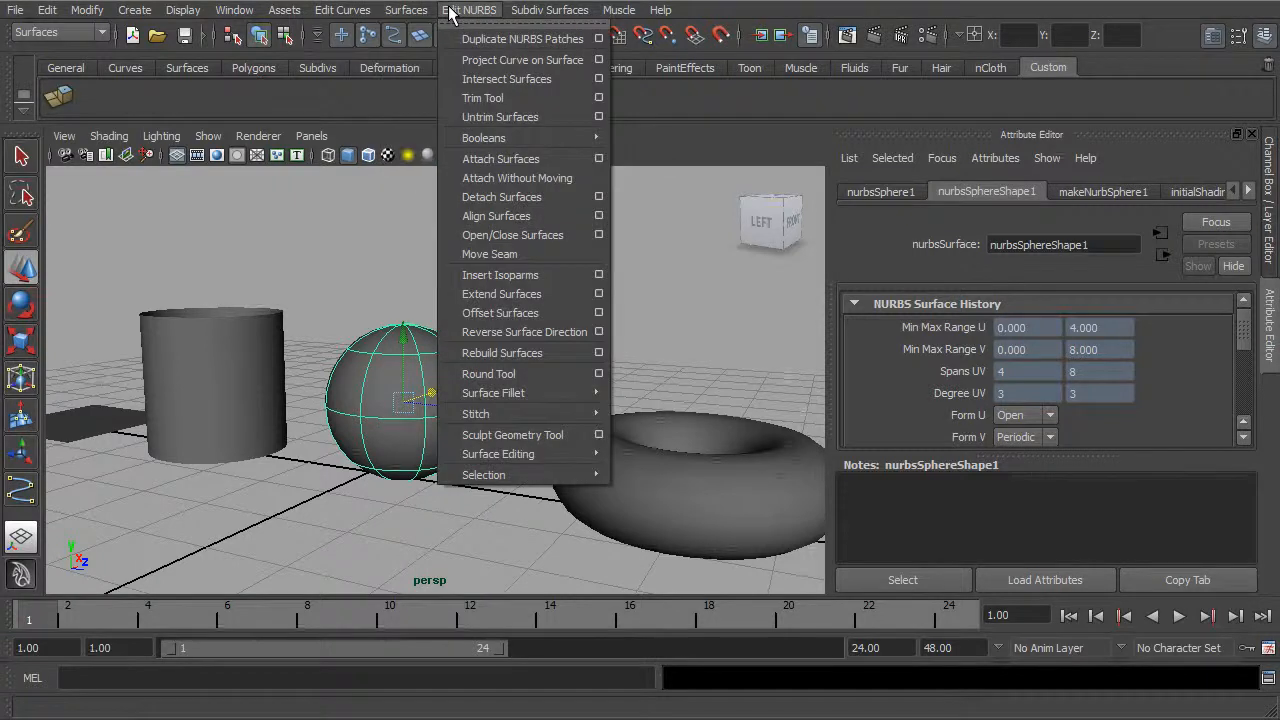
left_click(599, 352)
left_click_drag(817, 163, 937, 136)
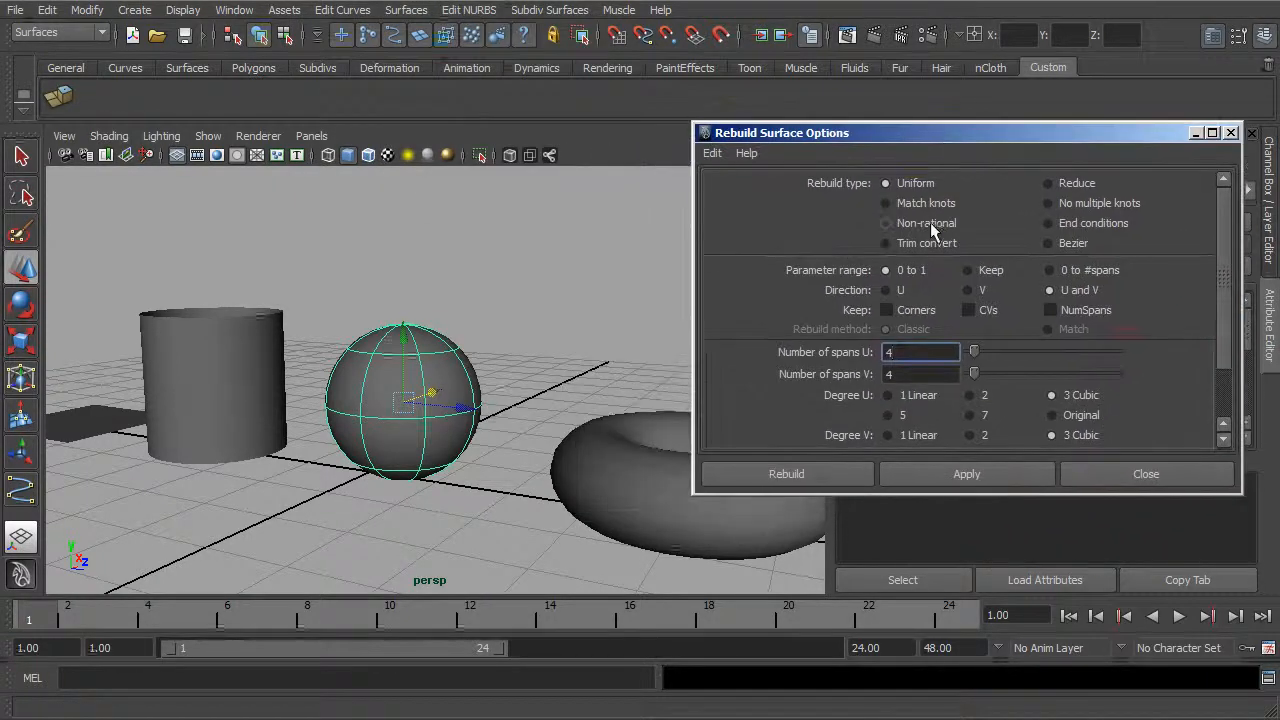
type("2")
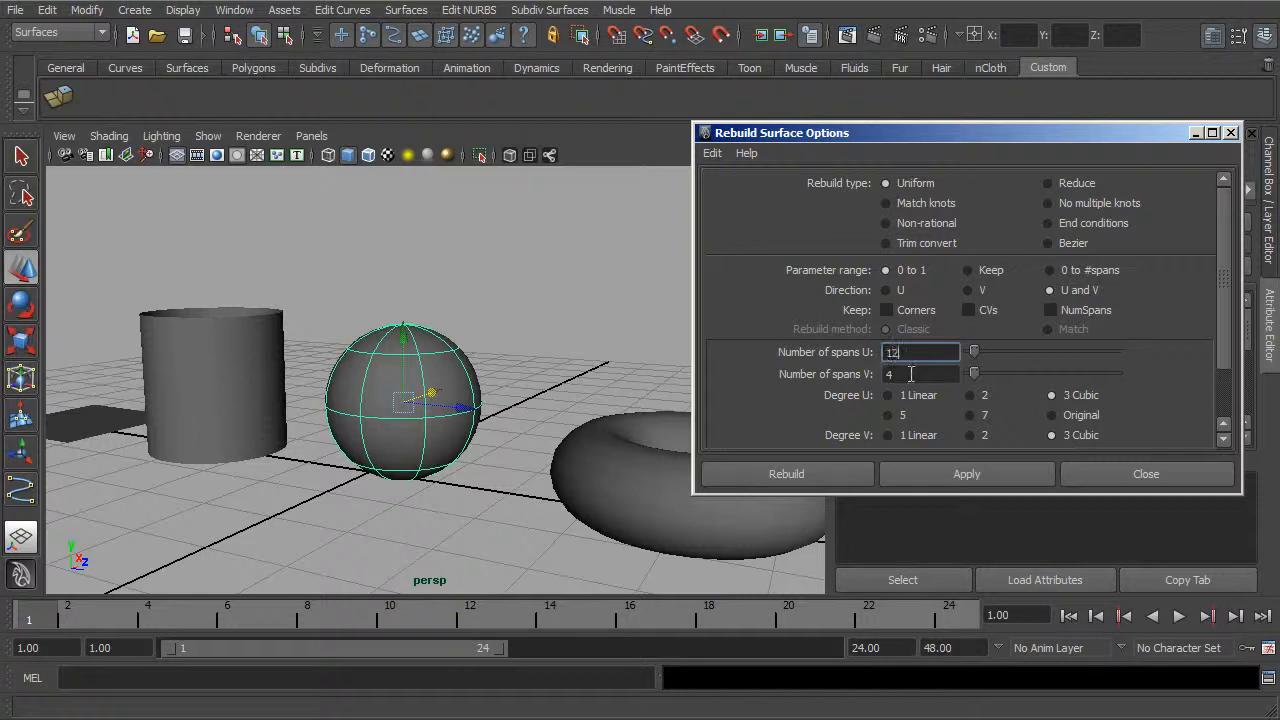
key("Tab")
type("1")
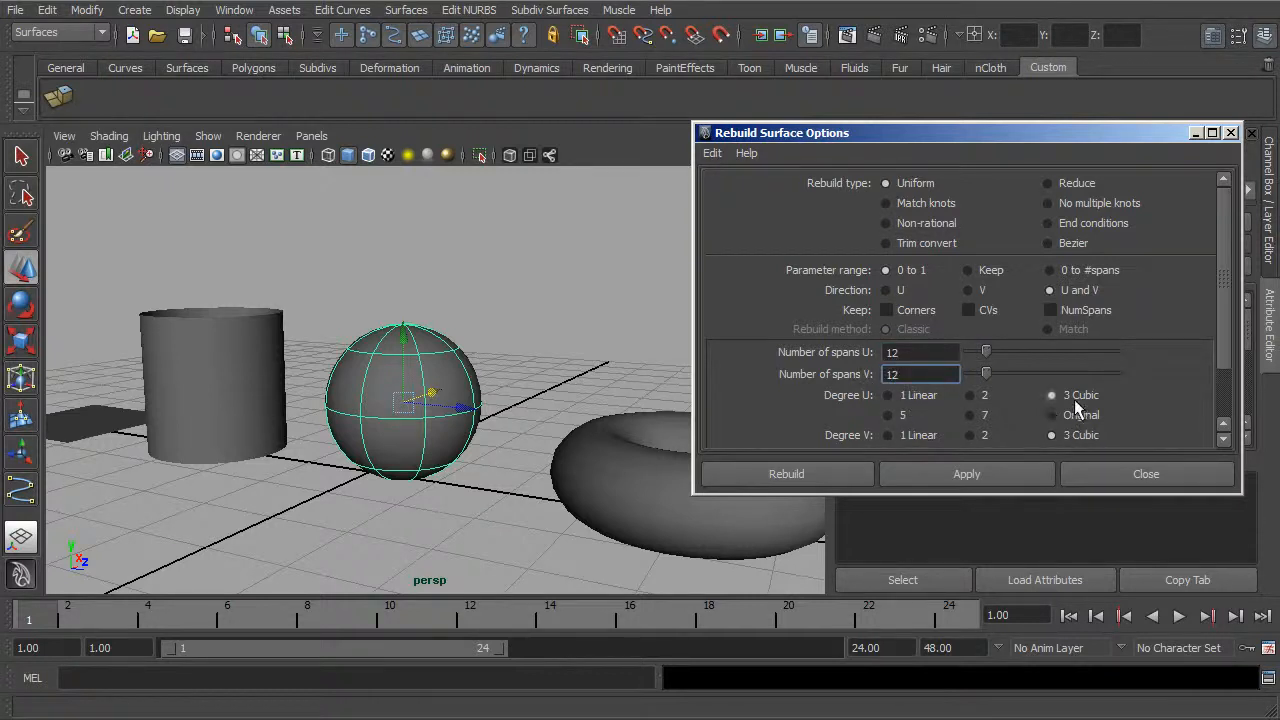
left_click(846, 477)
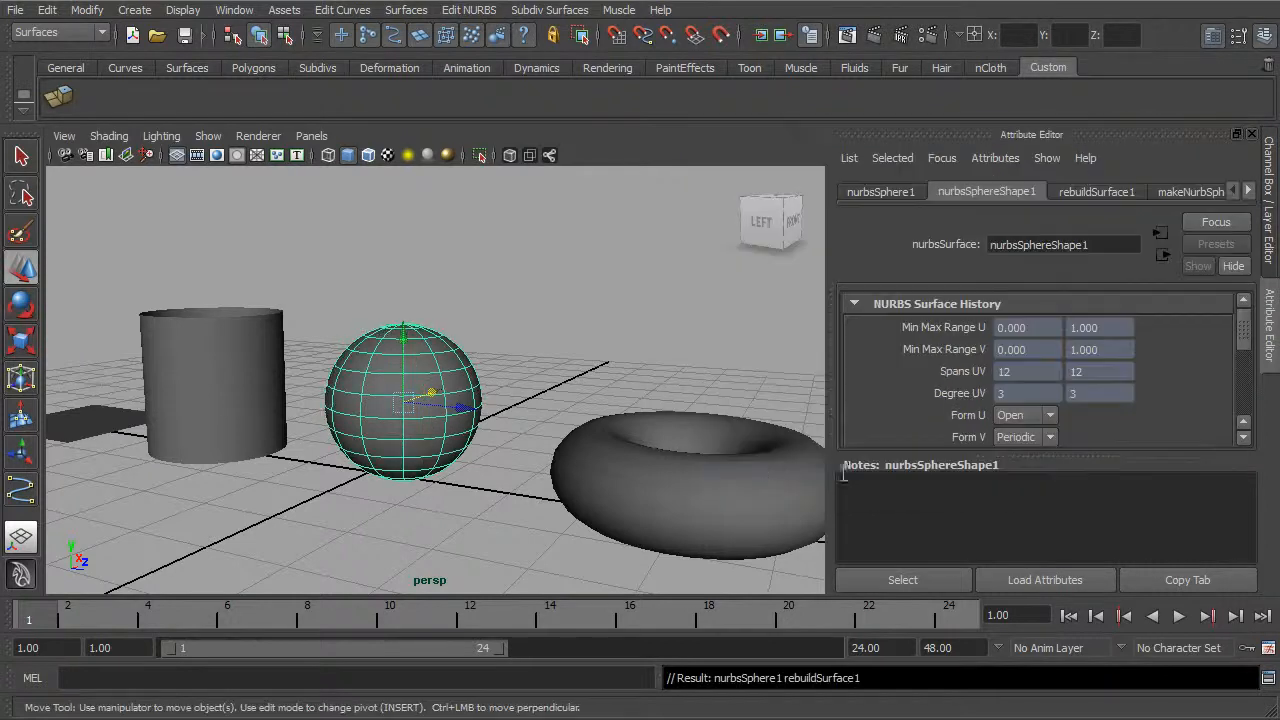
left_click_drag(495, 365, 533, 360, "alt")
left_click_drag(566, 380, 537, 352, "alt")
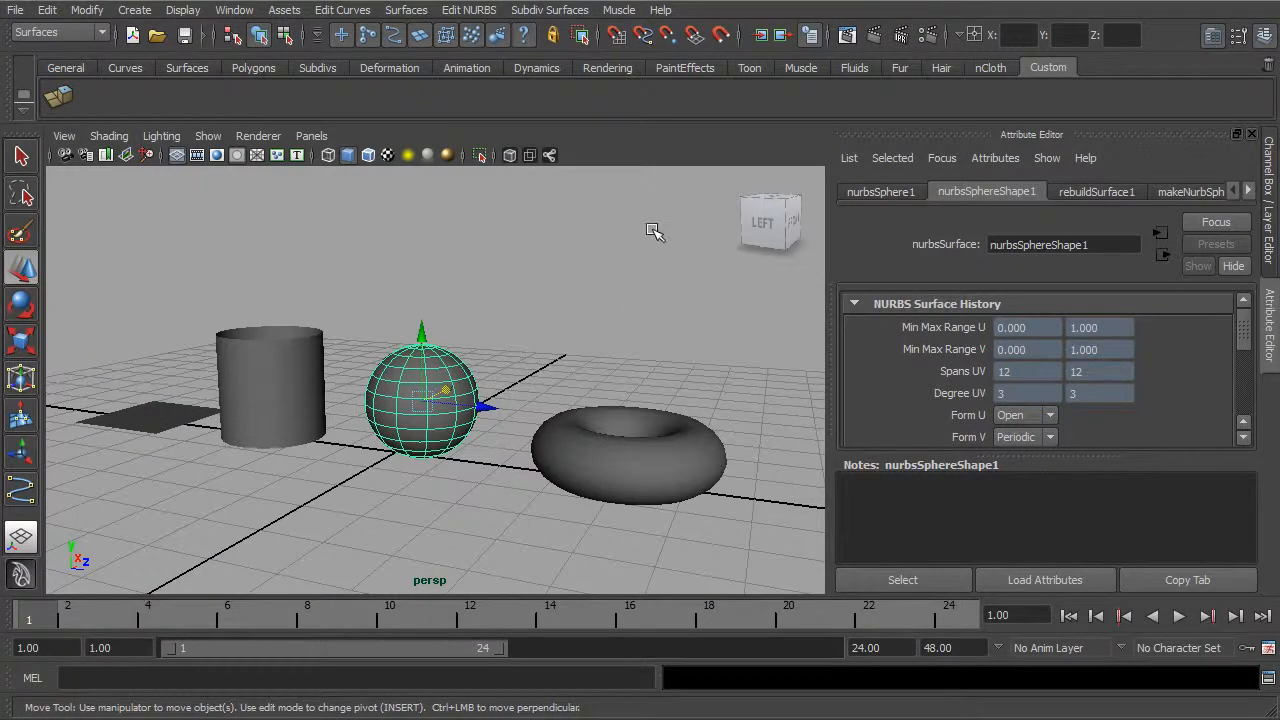
middle_click_drag(473, 234, 485, 197, "alt")
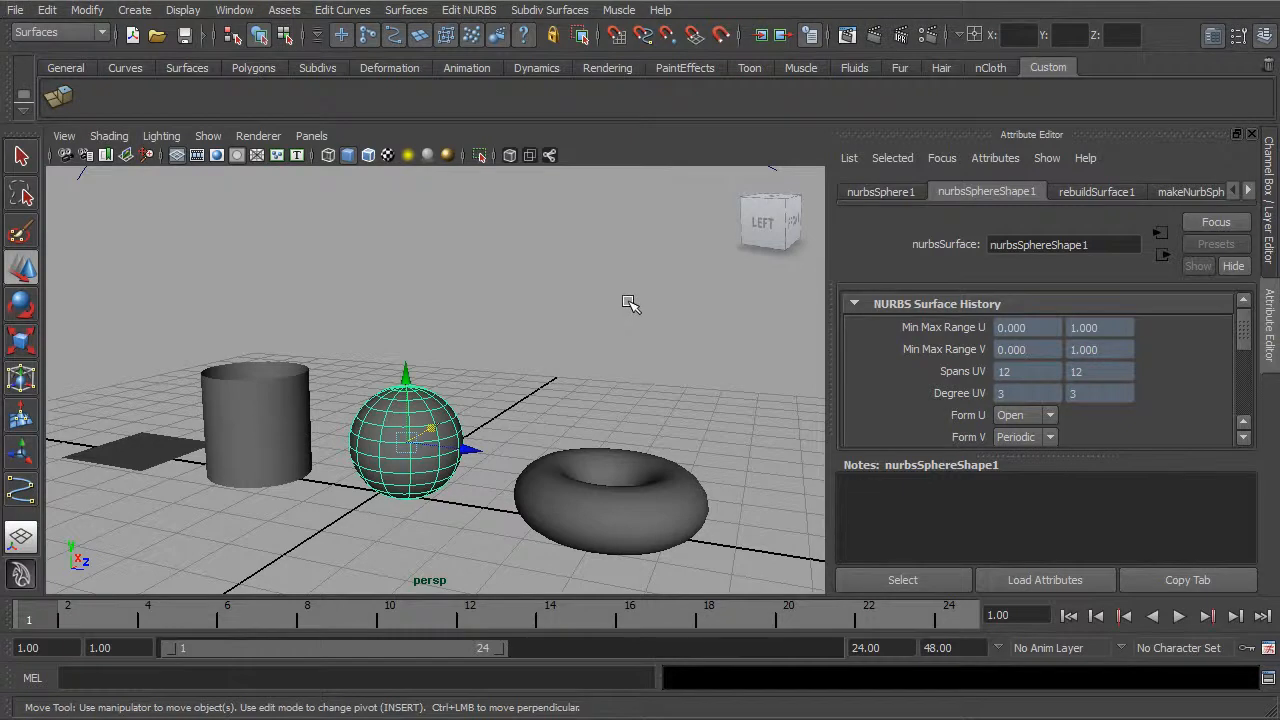
Step: In the side view, draw a wavy CV curve with ten control vertices above the existing curve
key("space")
key("space")
mouse_move(543, 332)
middle_mouse_down("alt")
mouse_move(517, 430)
mouse_move(544, 422)
middle_mouse_up("alt")
key("space")
key("space")
middle_click_drag(500, 351, 490, 380, "alt")
left_click(135, 11)
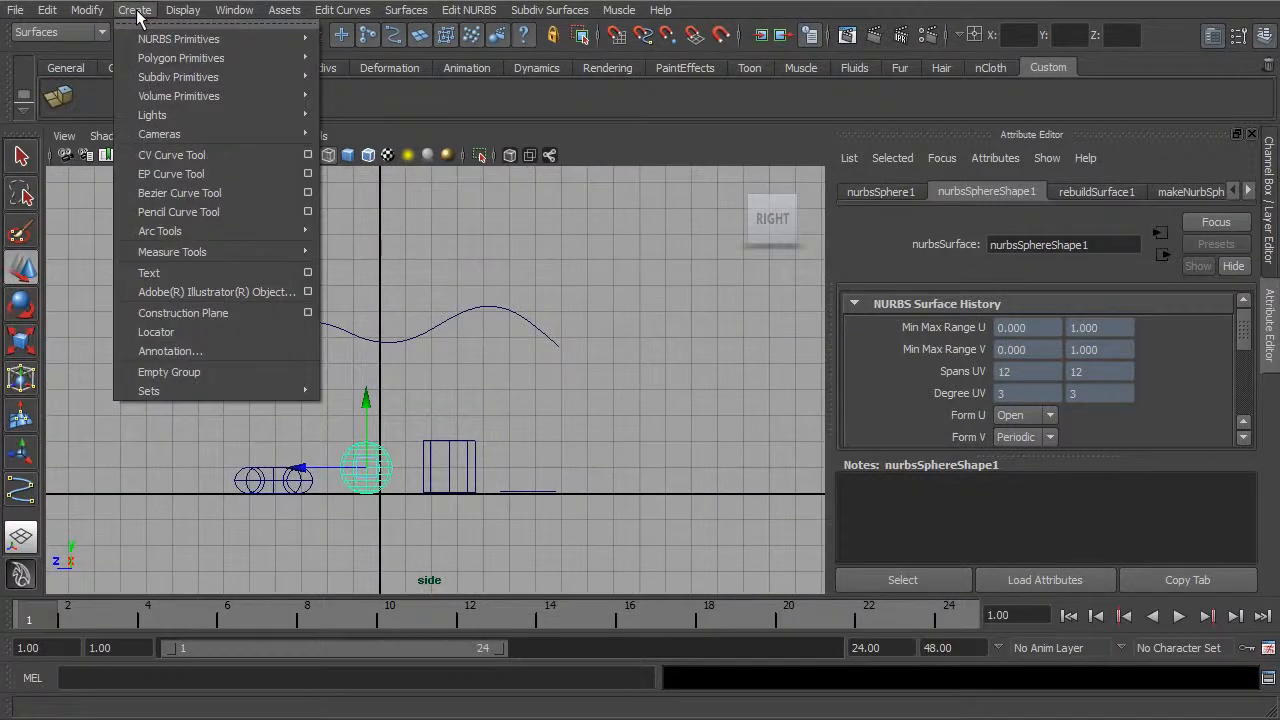
left_click(160, 155)
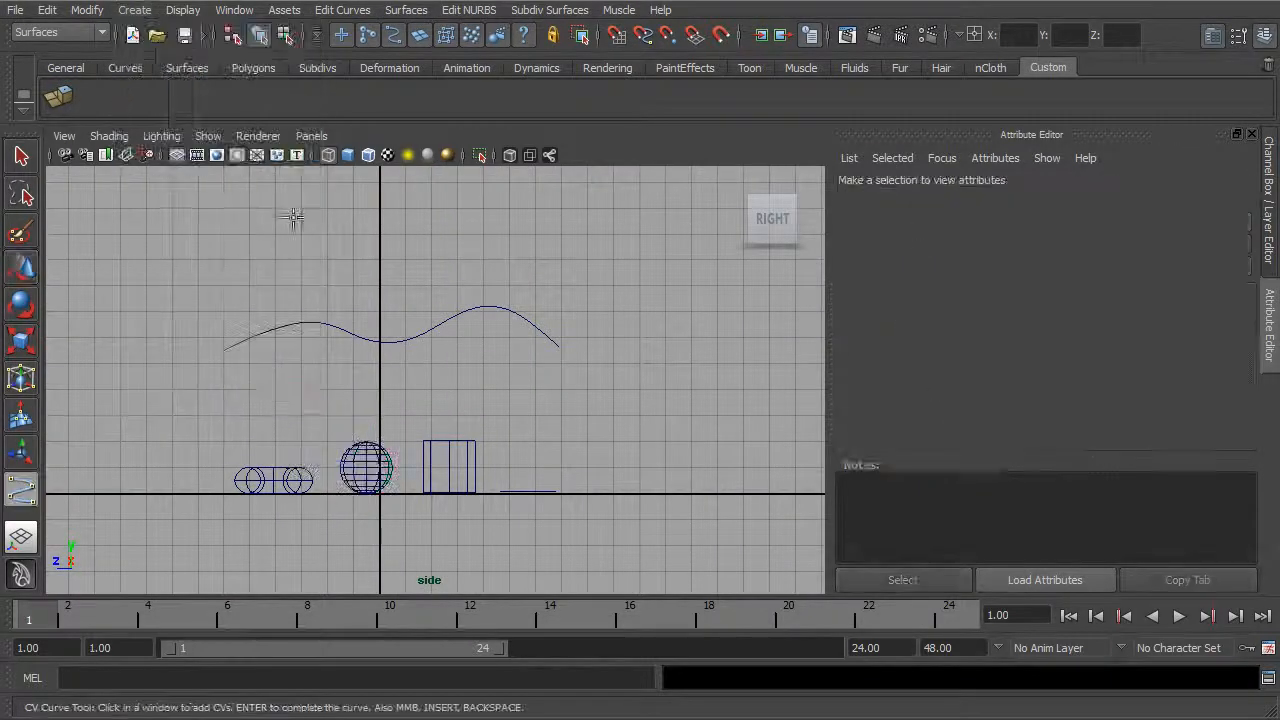
left_click(187, 287)
left_click(230, 261)
left_click(278, 250)
left_click(314, 277)
left_click(353, 294)
left_click(401, 264)
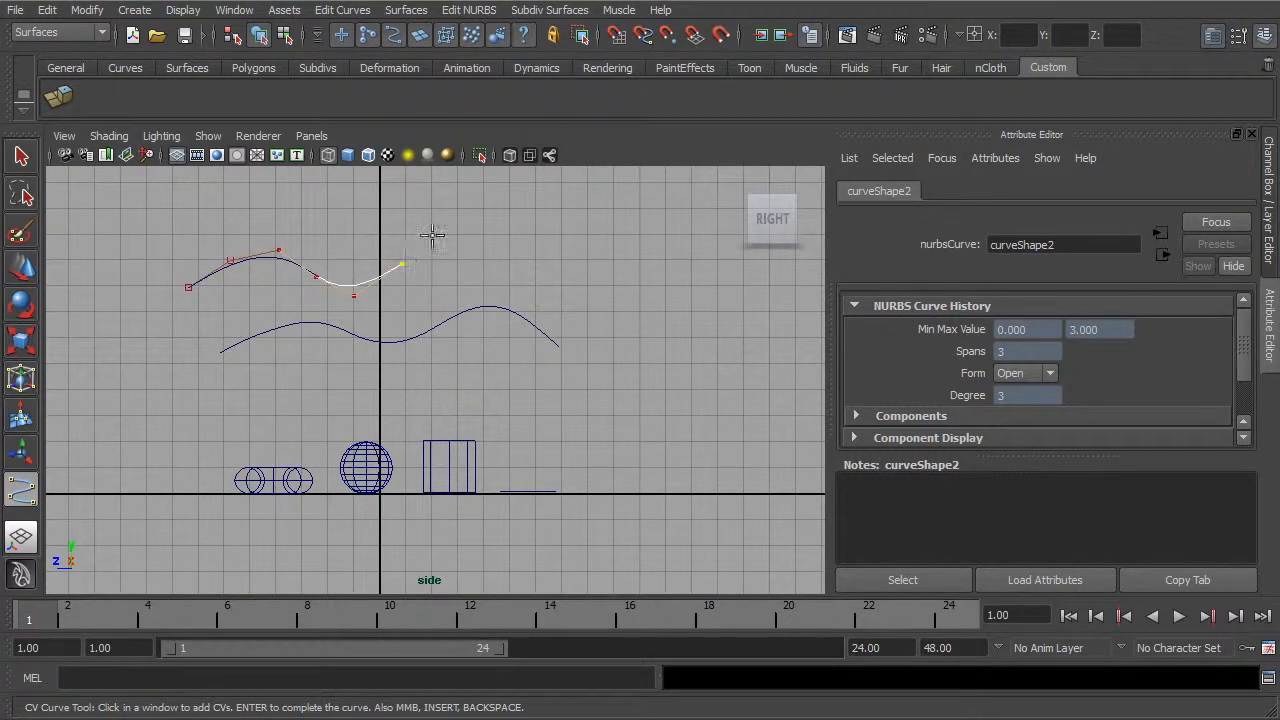
left_click(437, 236)
left_click(495, 256)
left_click(556, 285)
left_click(603, 318)
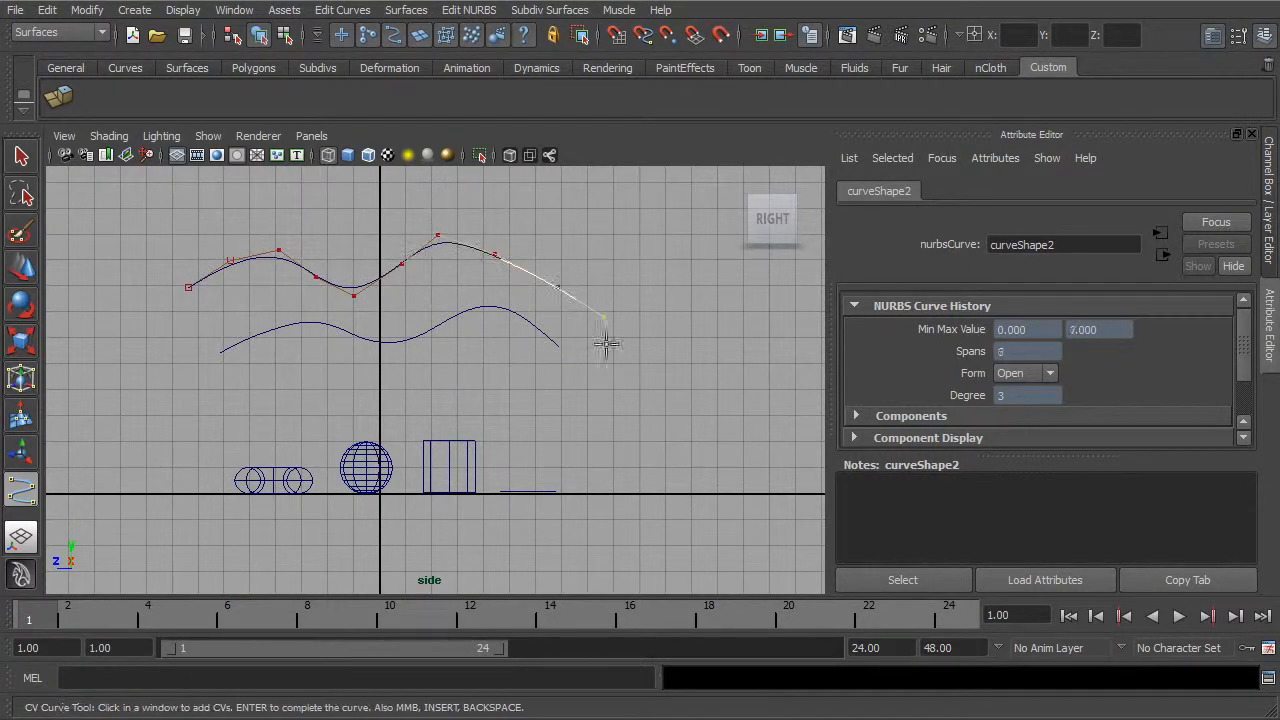
key("Return")
Step: Move control vertices around the new curve's second crest to broaden it, and return to object selection
key("w")
right_click_drag(527, 276, 476, 275)
mouse_move(509, 236)
left_mouse_down()
mouse_move(485, 268)
mouse_move(531, 230)
left_mouse_up()
left_click_drag(460, 192, 421, 255)
left_click_drag(438, 235, 400, 240)
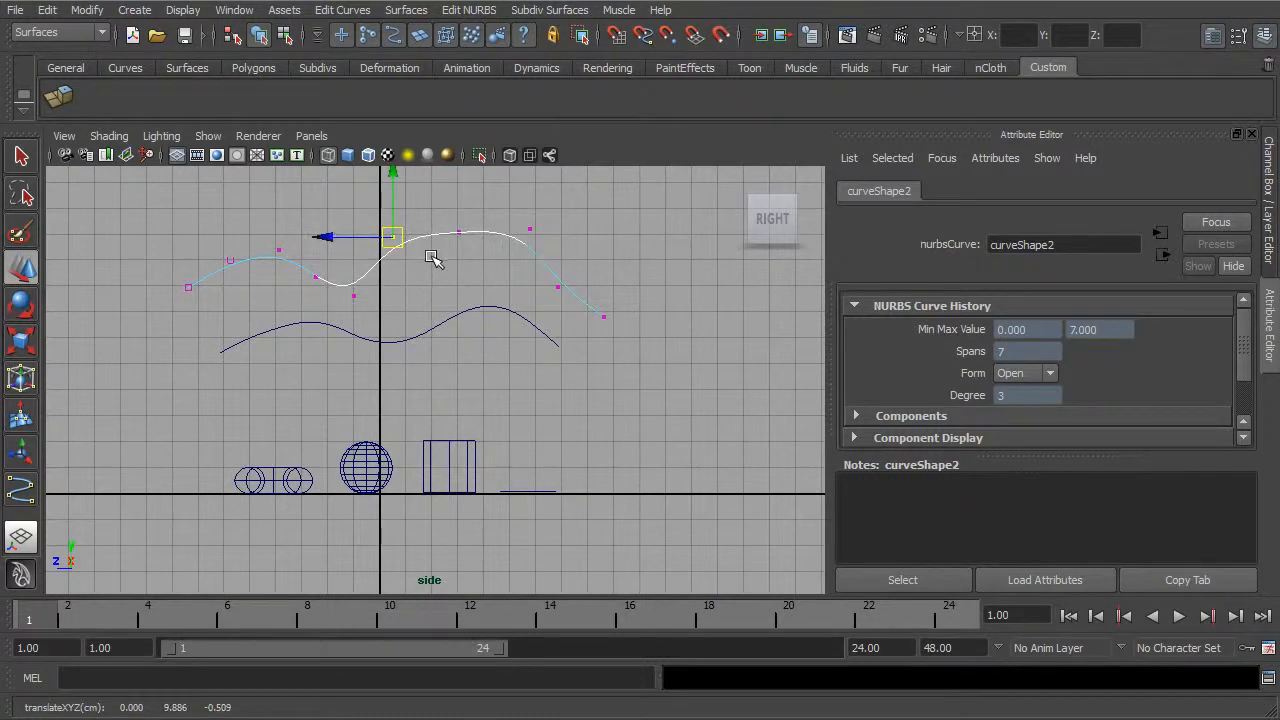
left_click(259, 35)
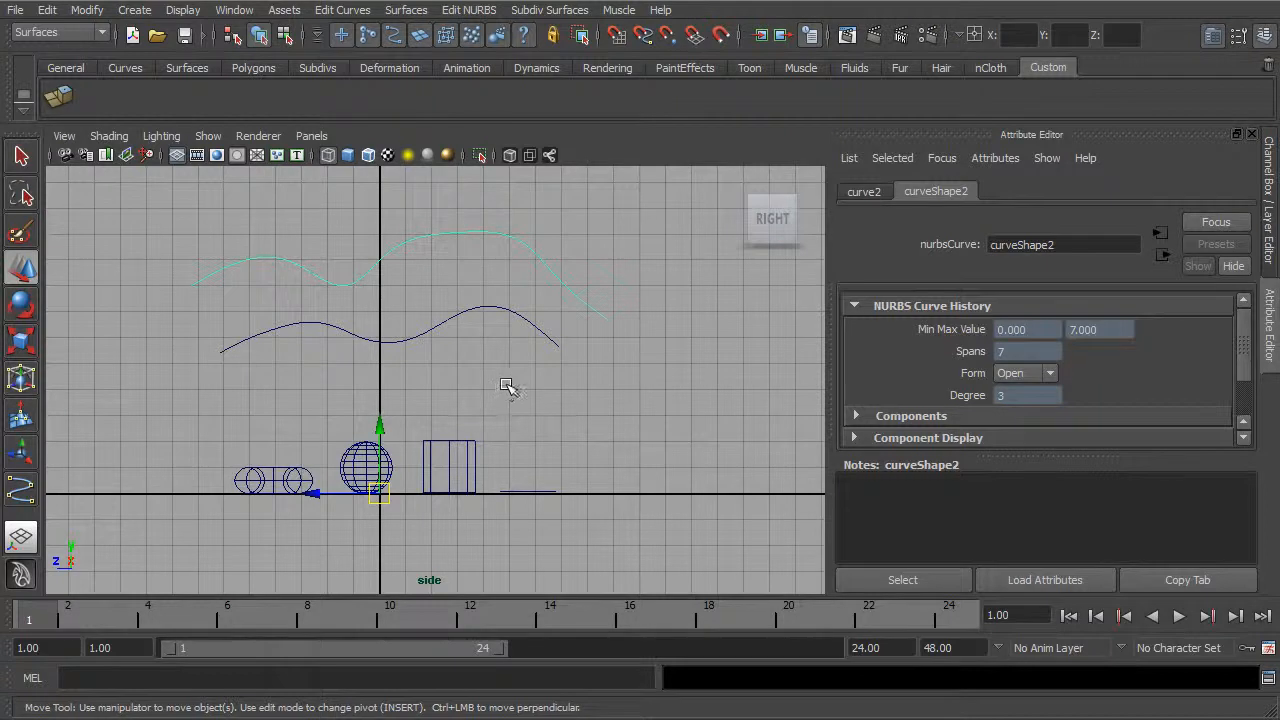
Step: Return to the perspective view of the primitives and clear the curve selection
key("space")
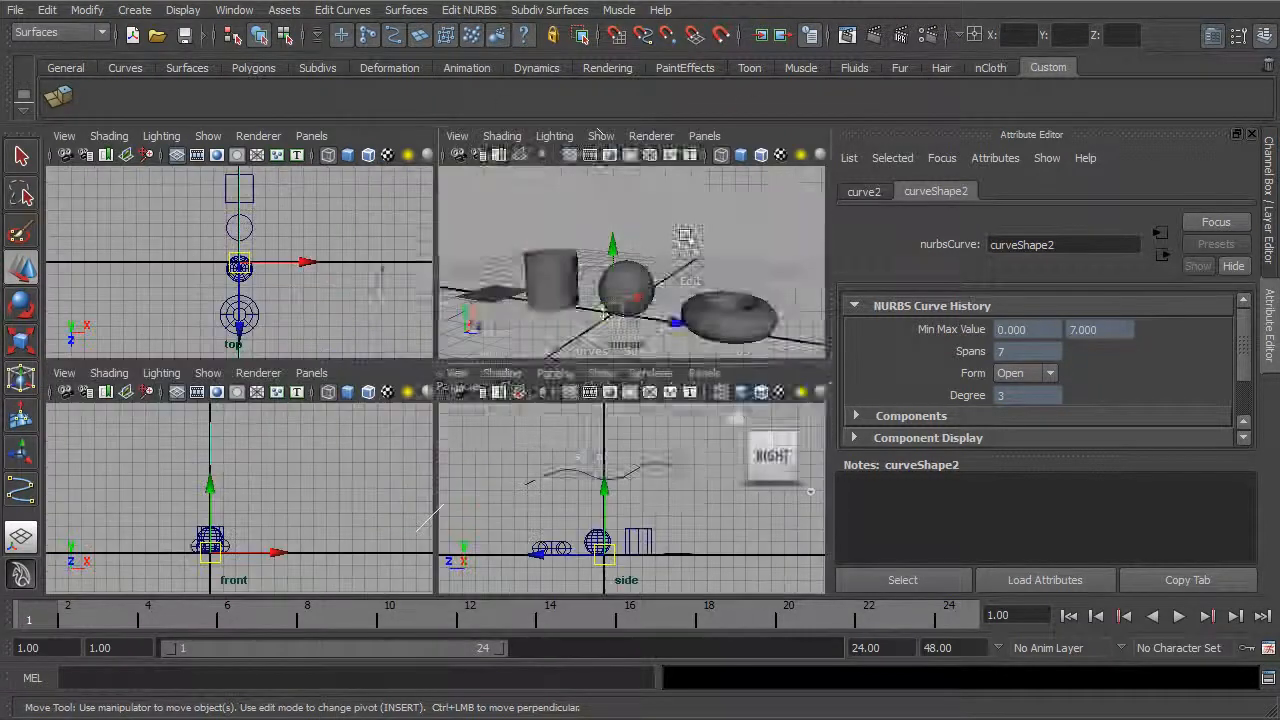
key("space")
left_click(405, 11)
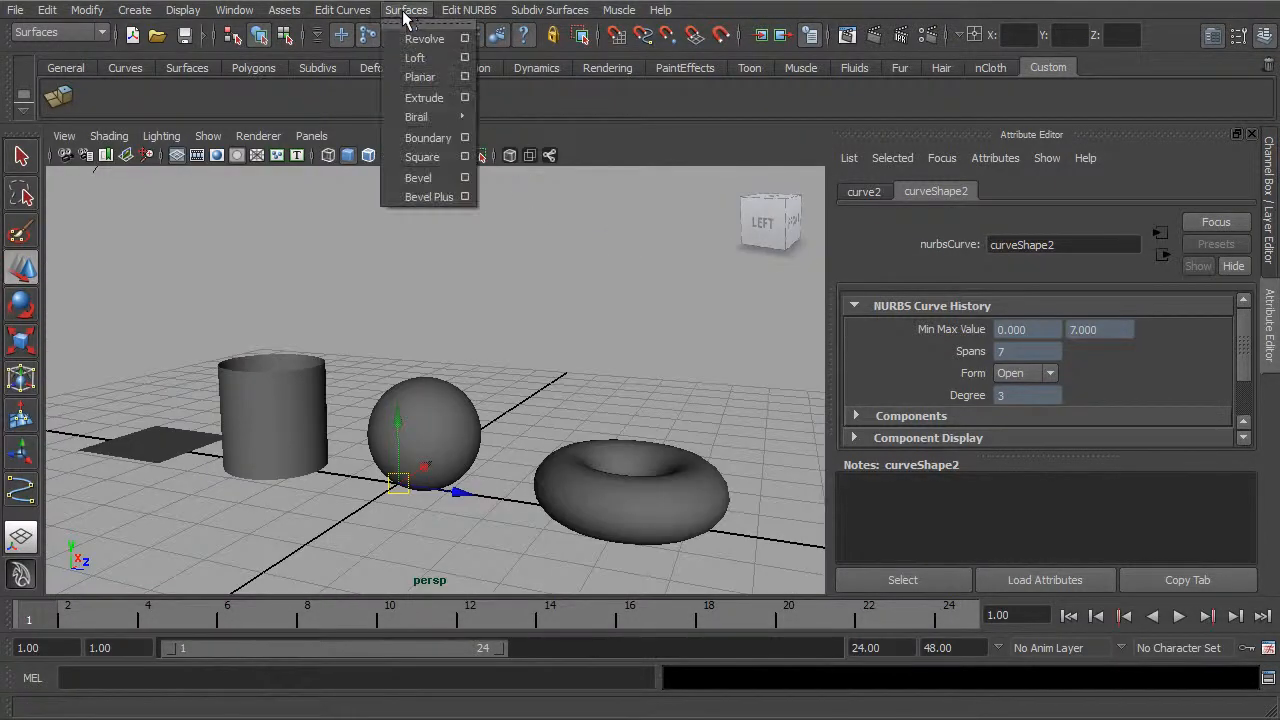
mouse_move(345, 12)
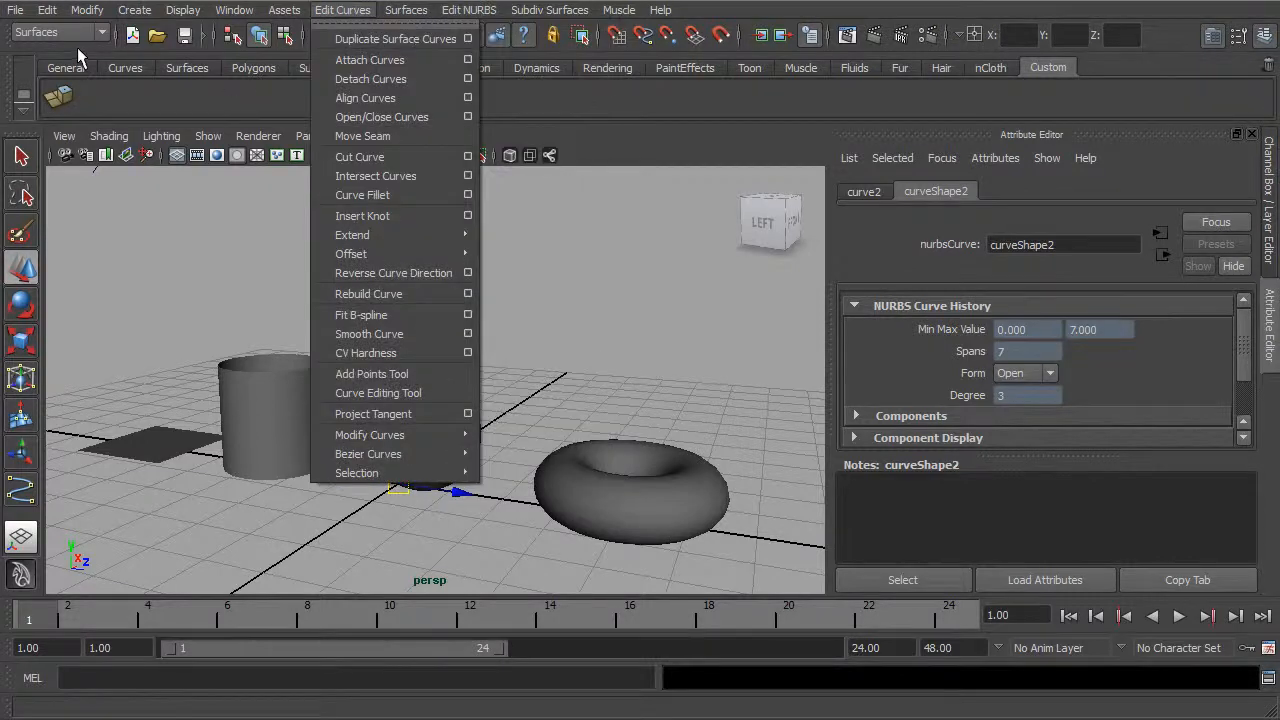
mouse_move(422, 22)
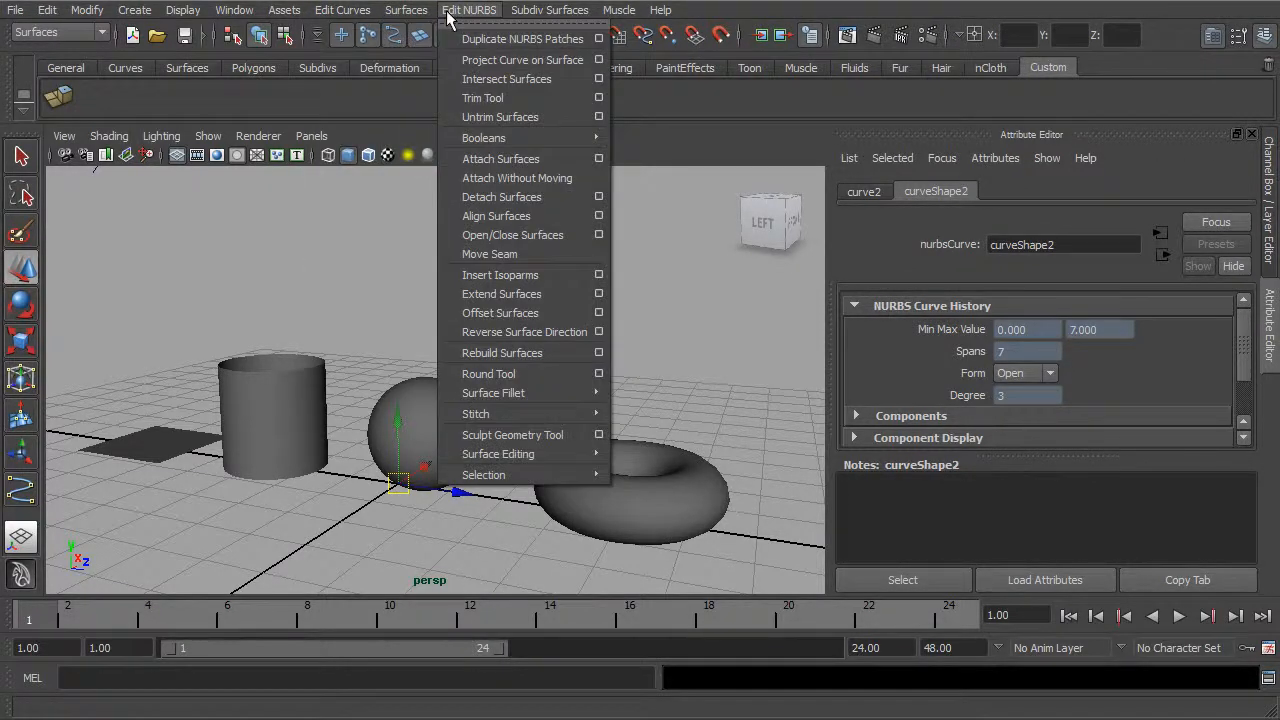
left_click(362, 272)
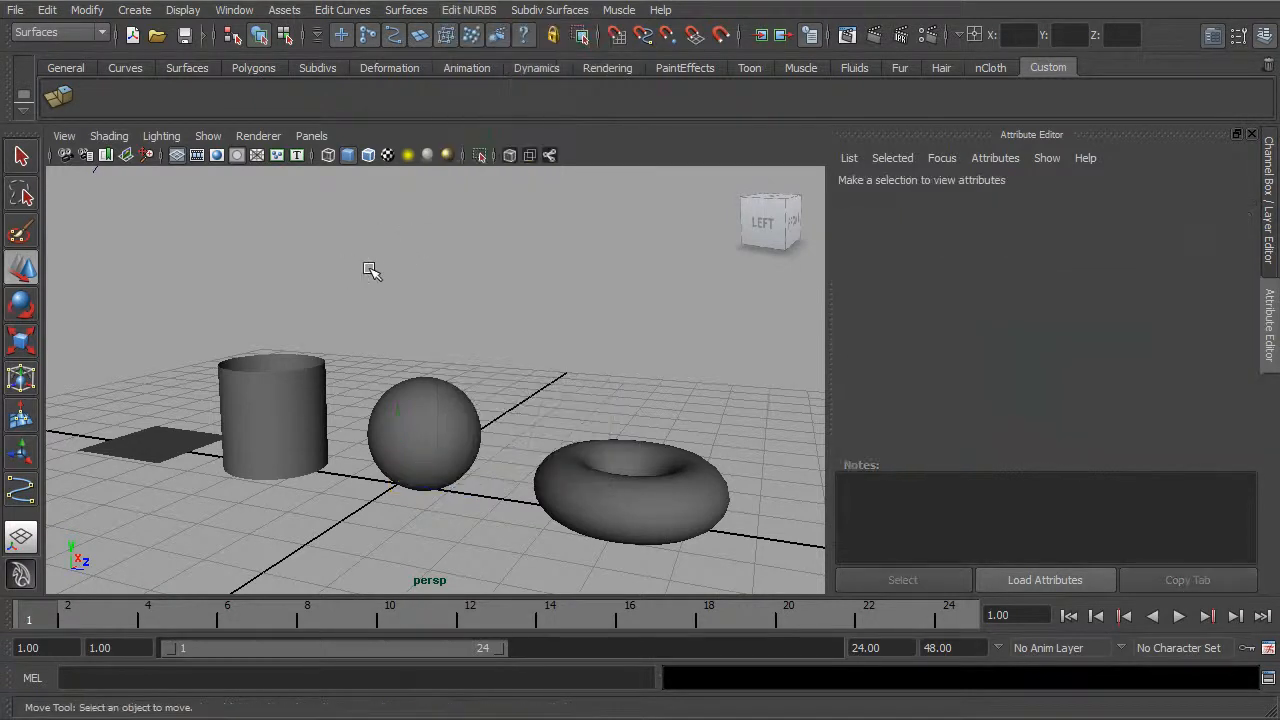
middle_click_drag(490, 311, 499, 260, "alt")
left_click_drag(524, 268, 527, 305, "alt")
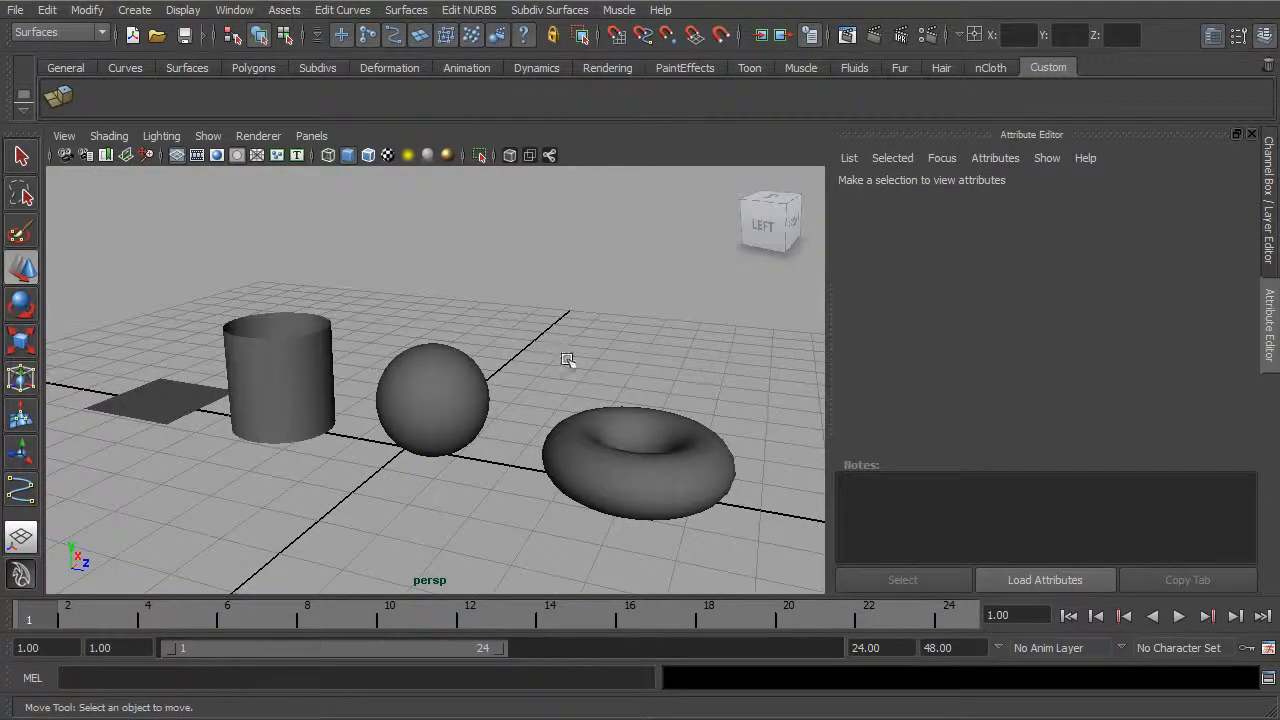
Step: Select the torus and the flat plane in turn and examine their shapes and span attributes
left_click(574, 449)
left_click_drag(686, 380, 636, 422, "alt")
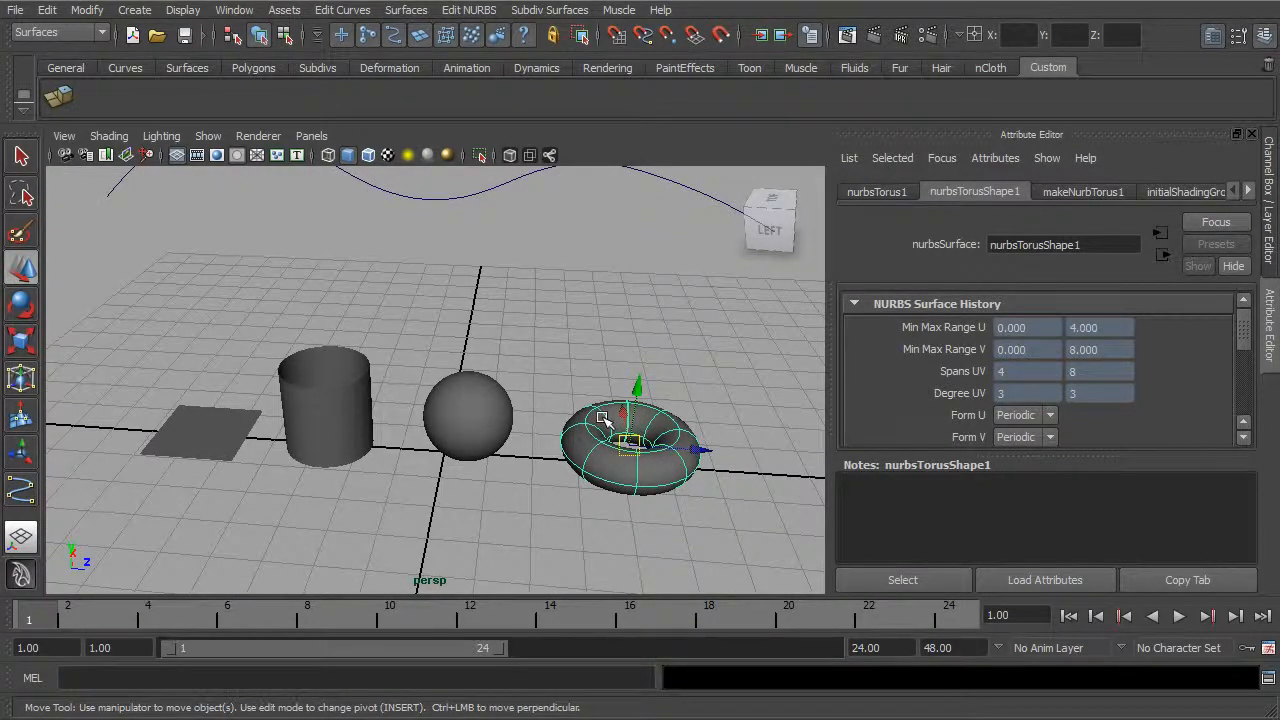
left_click_drag(440, 409, 300, 447, "alt")
left_click(198, 441)
left_click_drag(194, 432, 183, 436, "alt")
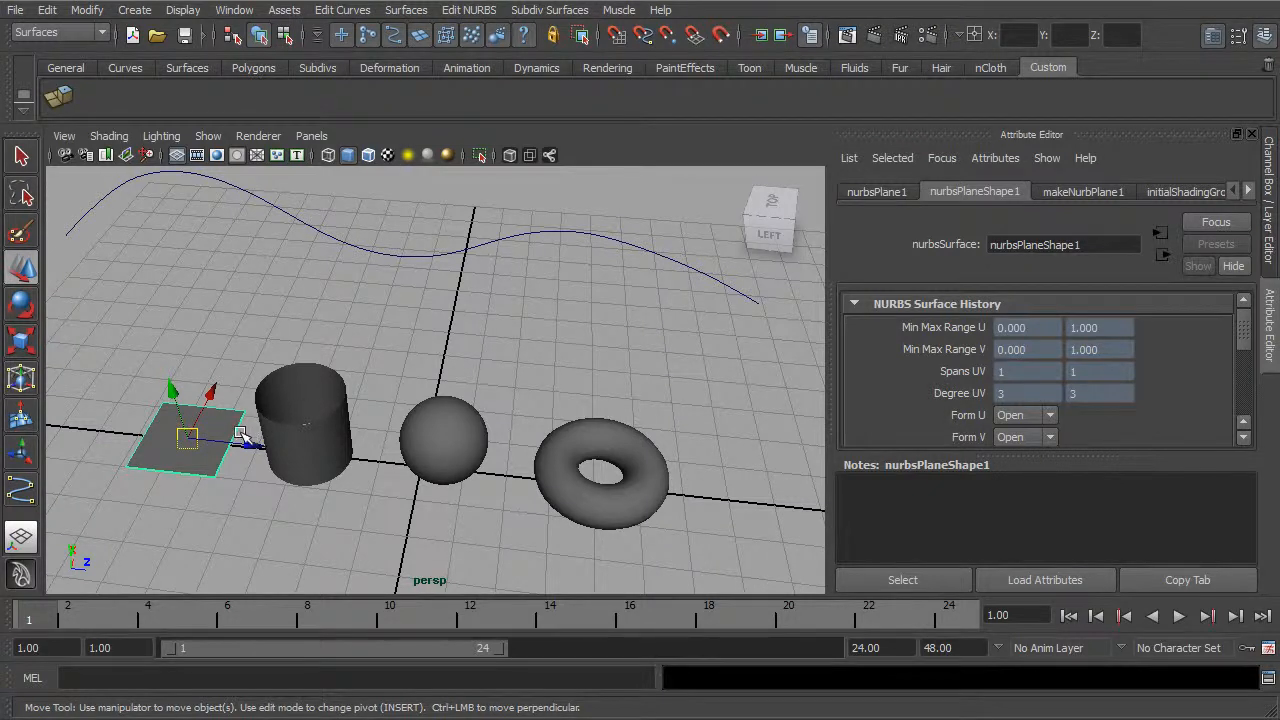
left_click_drag(326, 443, 297, 423, "alt")
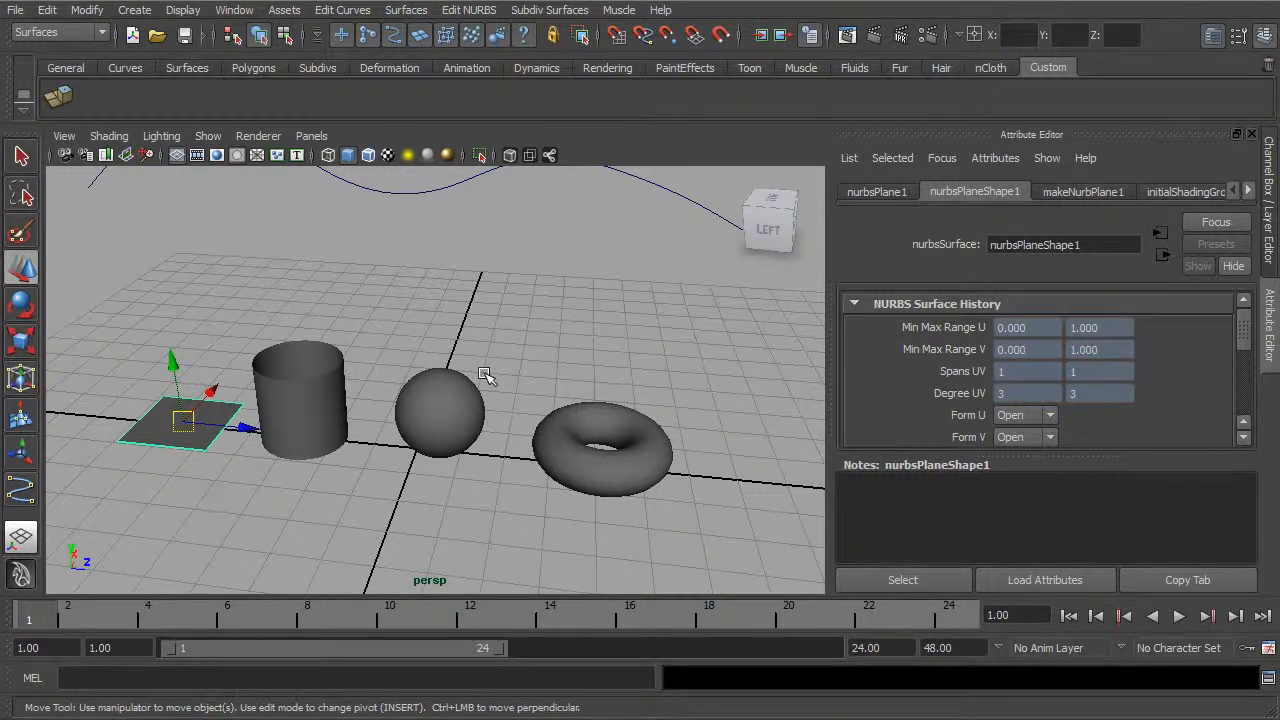
Step: Examine the isoparms and span attributes of the sphere and the cylinder, finishing with the cylinder selected
left_click(443, 420)
left_click_drag(523, 386, 587, 373, "alt")
scroll(575, 400, "up", 5)
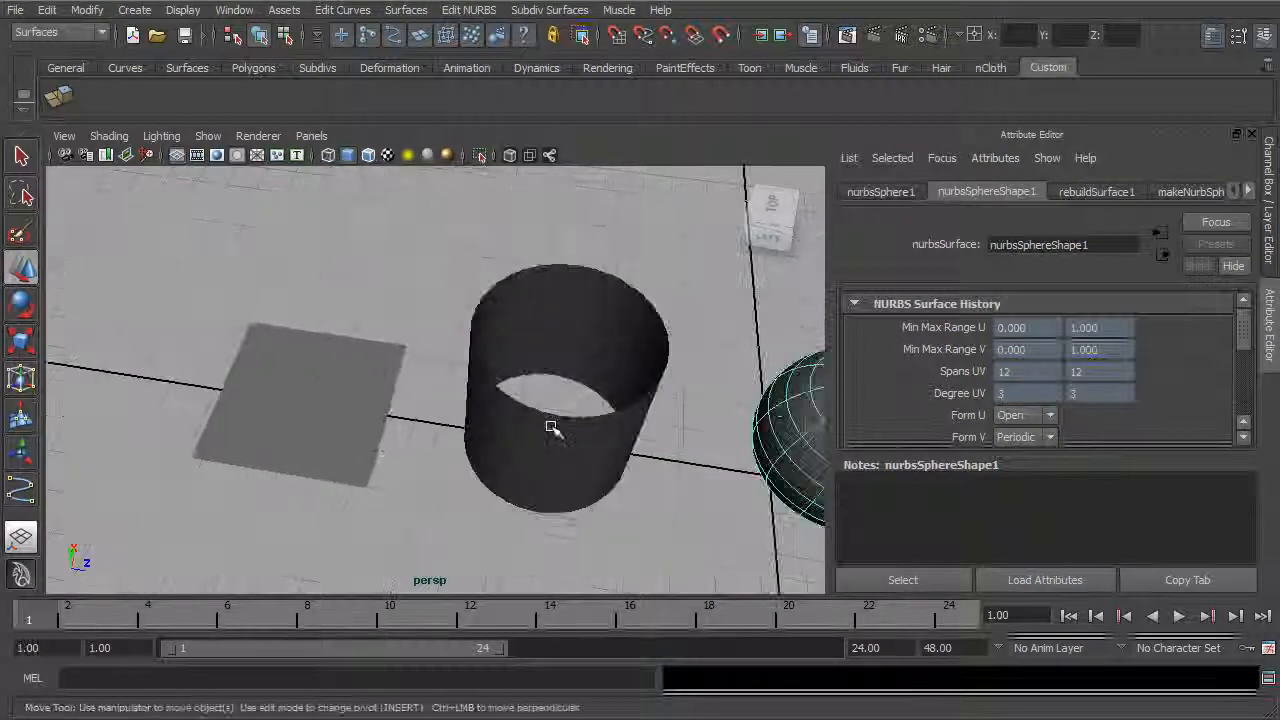
left_click(563, 429)
middle_click_drag(645, 417, 523, 417, "alt")
left_click_drag(530, 412, 556, 379, "alt")
scroll(603, 377, "down", 4)
middle_click_drag(604, 374, 489, 417, "alt")
left_click_drag(600, 416, 603, 406, "alt")
middle_click_drag(604, 406, 611, 425, "alt")
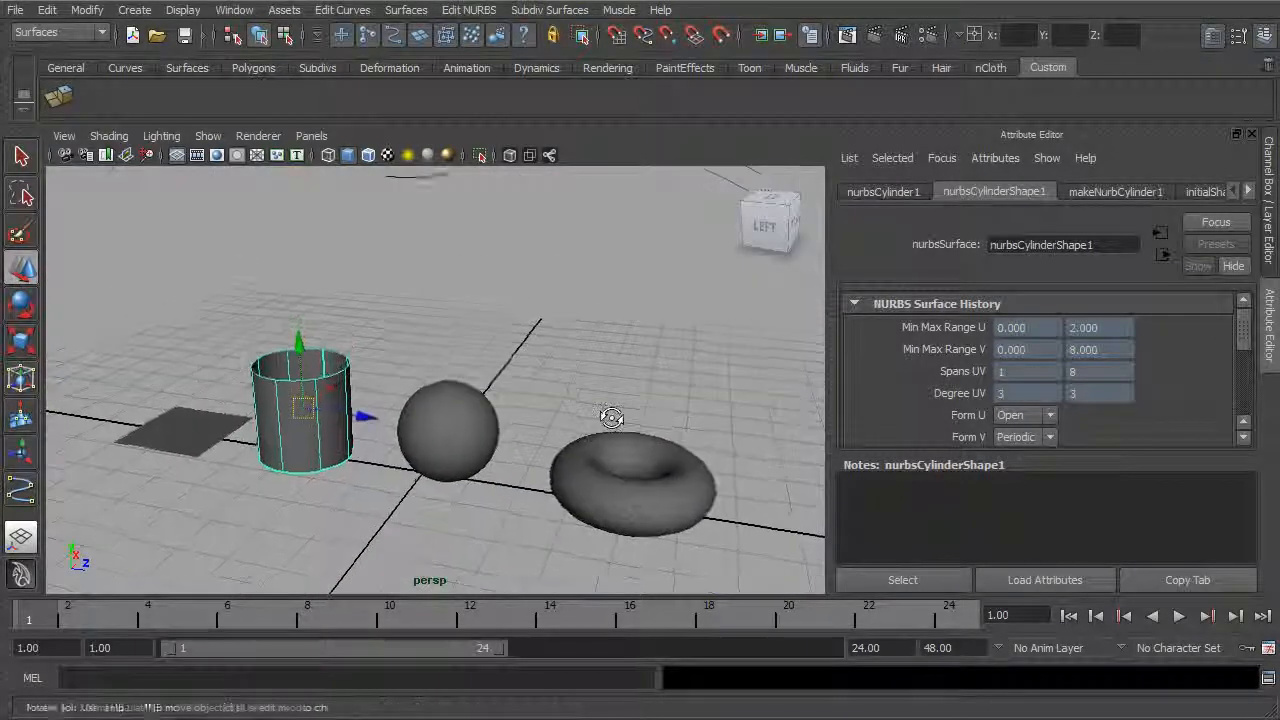
middle_click_drag(686, 414, 671, 400, "alt")
left_click_drag(662, 397, 651, 412, "alt")
middle_click_drag(650, 413, 661, 407, "alt")
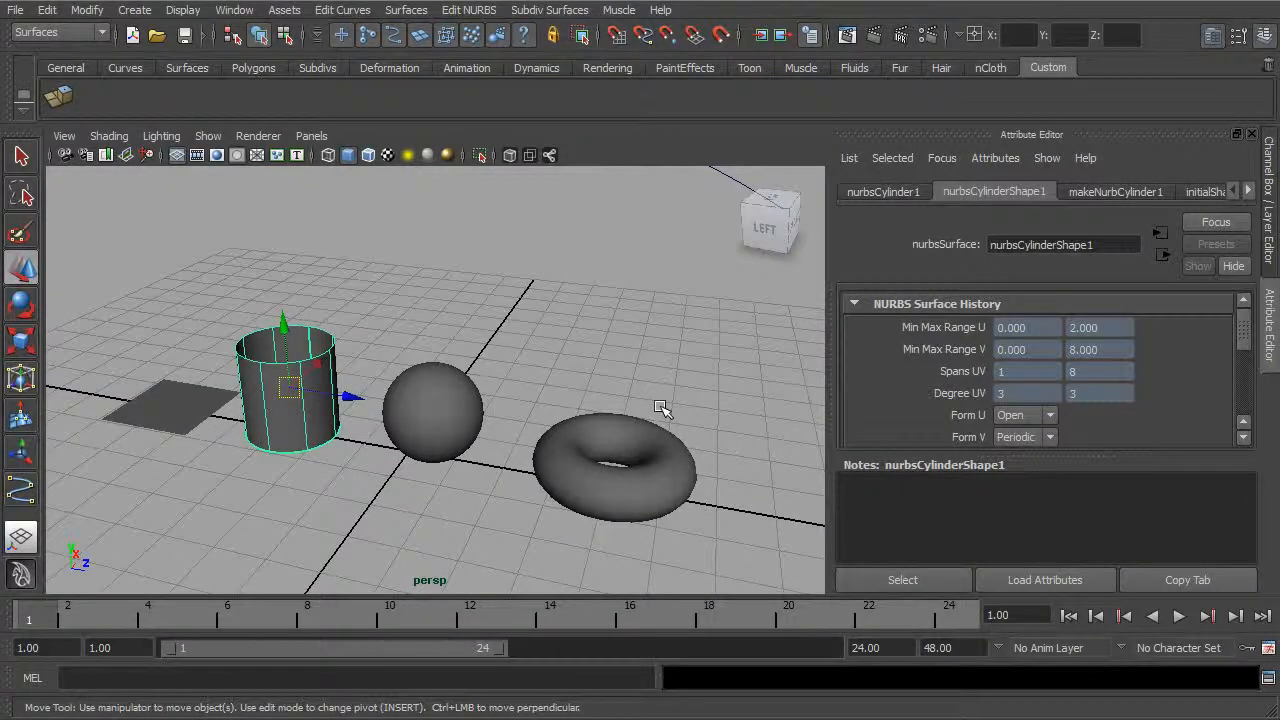